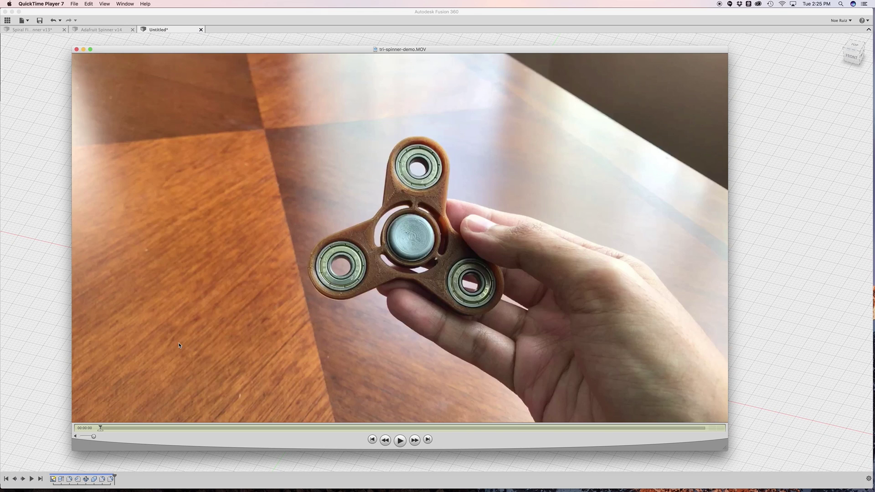
# Step: Play the tri-spinner demo video and switch to Fusion 360
pyautogui.press('space')
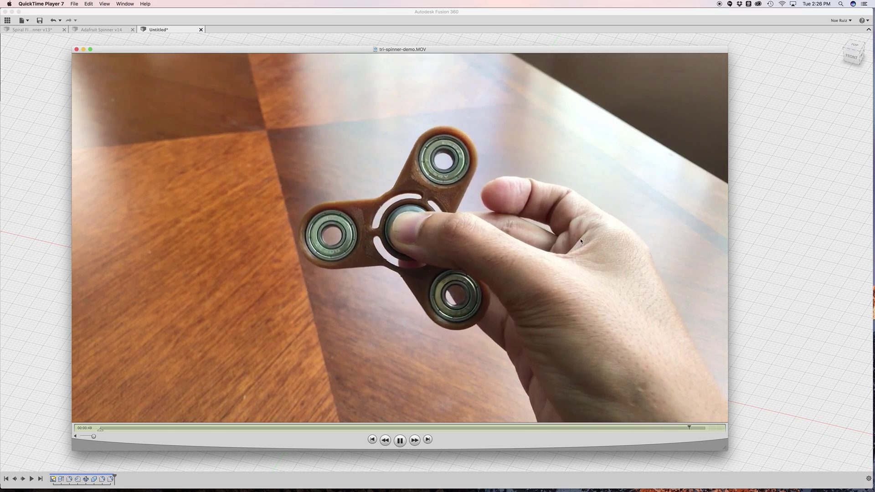
pyautogui.click(757, 258)
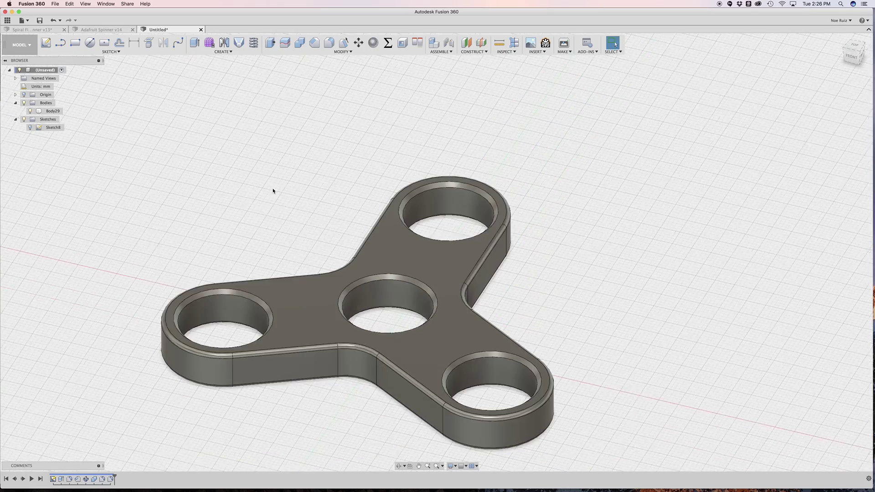
# Step: Examine the tri-spinner body from above and at an angle, and review the design's user parameters
pyautogui.keyDown('shift'); pyautogui.moveTo(275, 190); pyautogui.dragTo(298, 216, button='middle'); pyautogui.keyUp('shift')
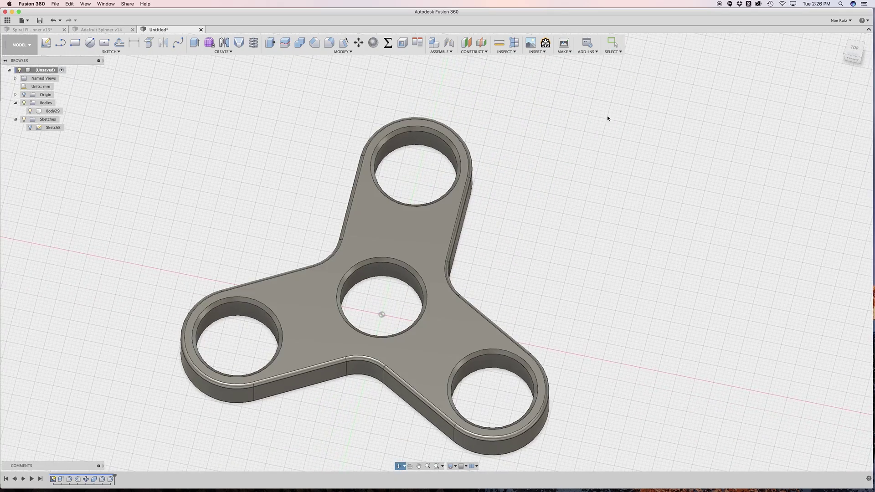
pyautogui.click(860, 50)
pyautogui.scroll(3, 410, 232)
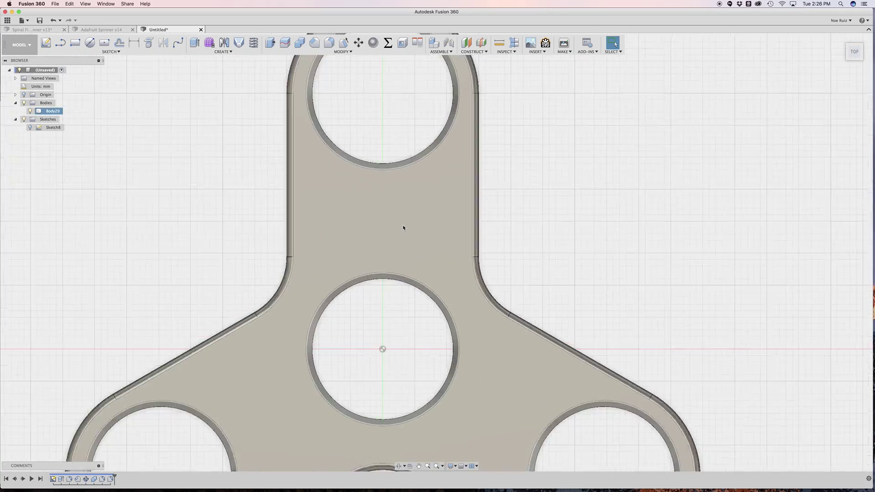
pyautogui.scroll(-4, 405, 227)
pyautogui.keyDown('shift'); pyautogui.moveTo(413, 226); pyautogui.dragTo(454, 162, button='middle'); pyautogui.keyUp('shift')
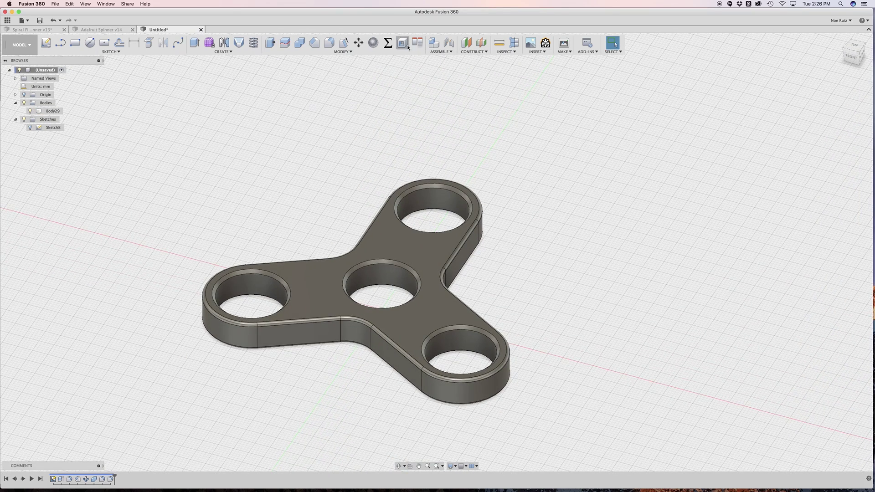
pyautogui.click(352, 51)
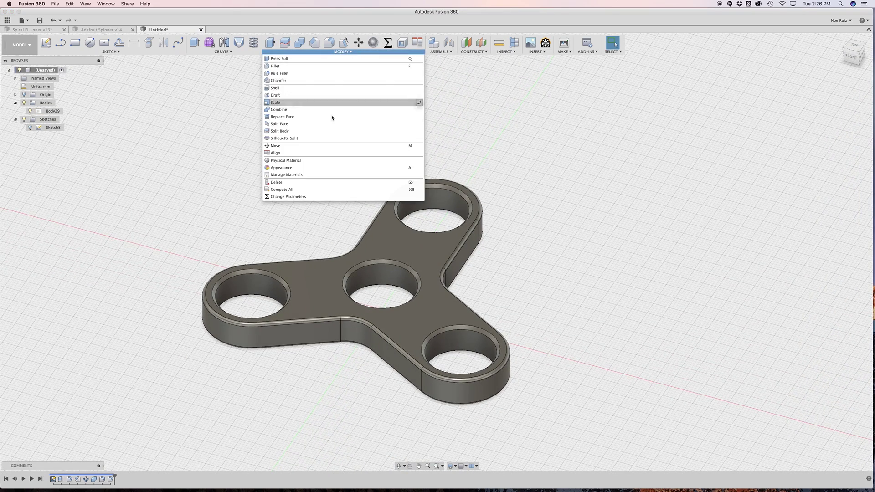
pyautogui.click(338, 197)
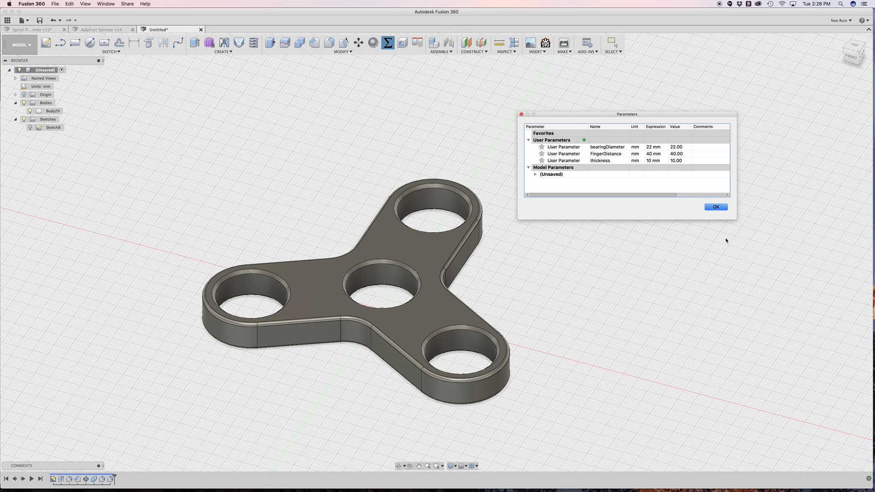
pyautogui.click(718, 207)
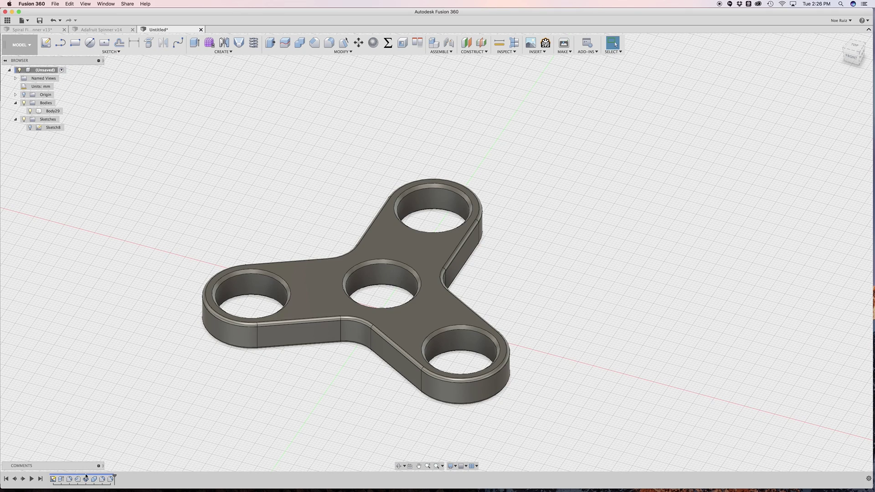
# Step: Check the root component's design history capture option and open the design's parameters for editing
pyautogui.rightClick(44, 71)
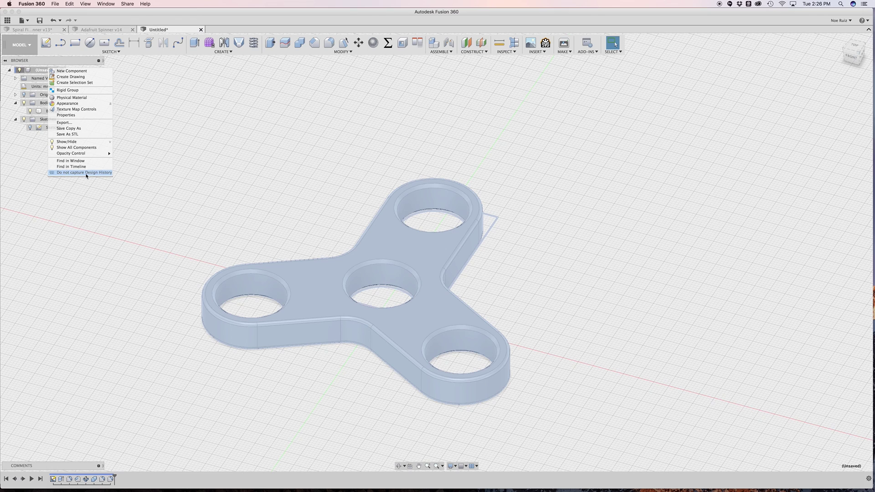
pyautogui.click(300, 141)
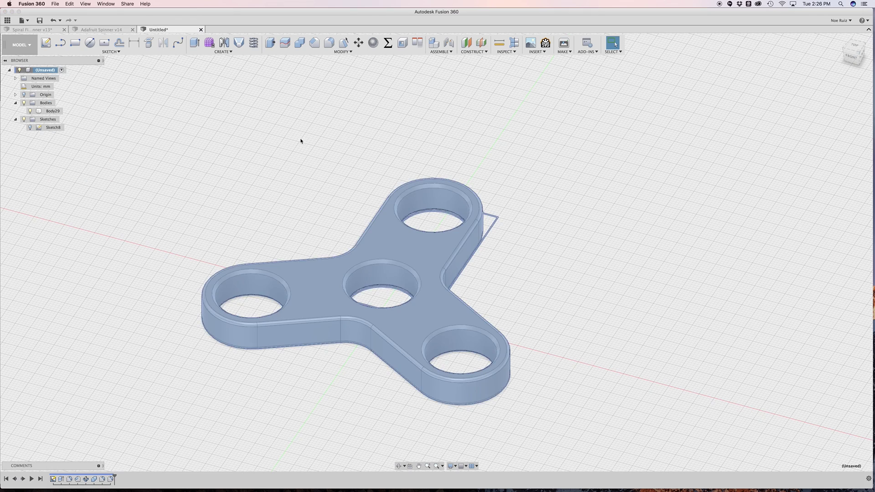
pyautogui.click(345, 53)
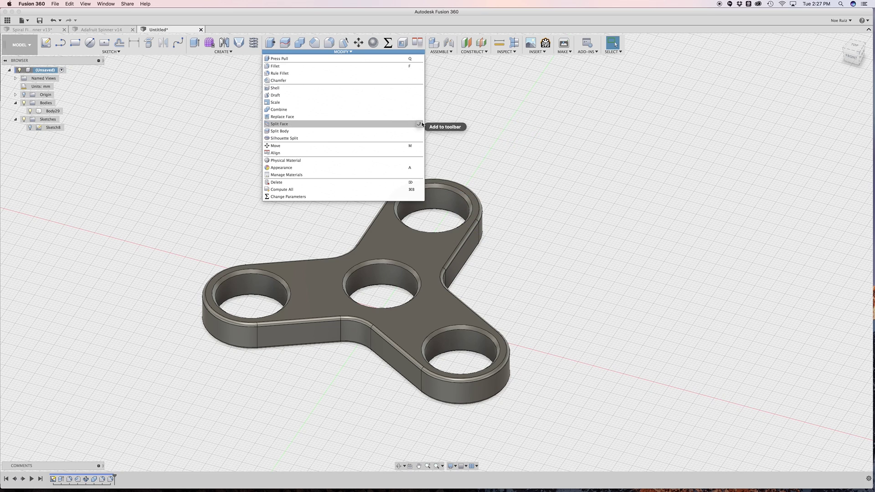
pyautogui.click(413, 197)
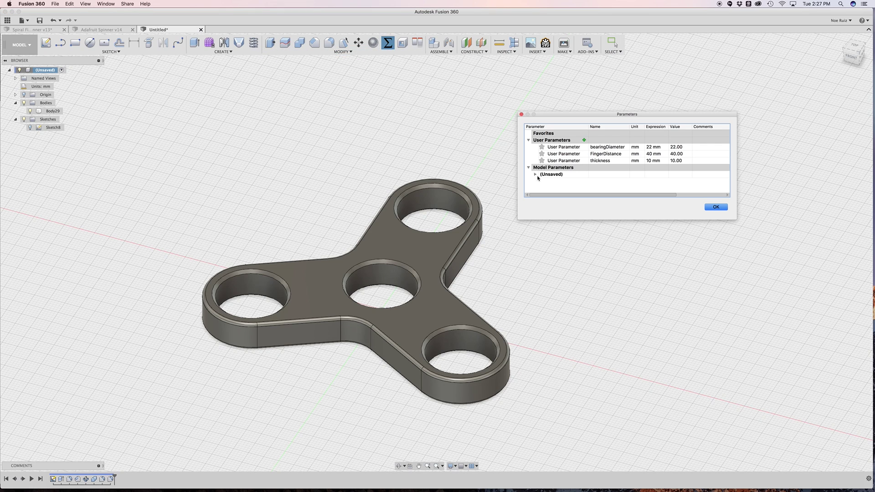
pyautogui.moveTo(379, 202); pyautogui.dragTo(318, 176, button='middle')
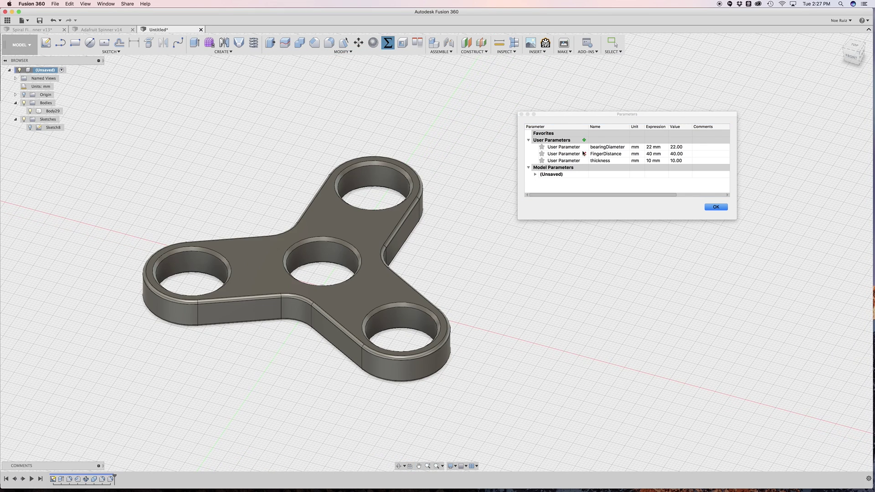
pyautogui.click(737, 220)
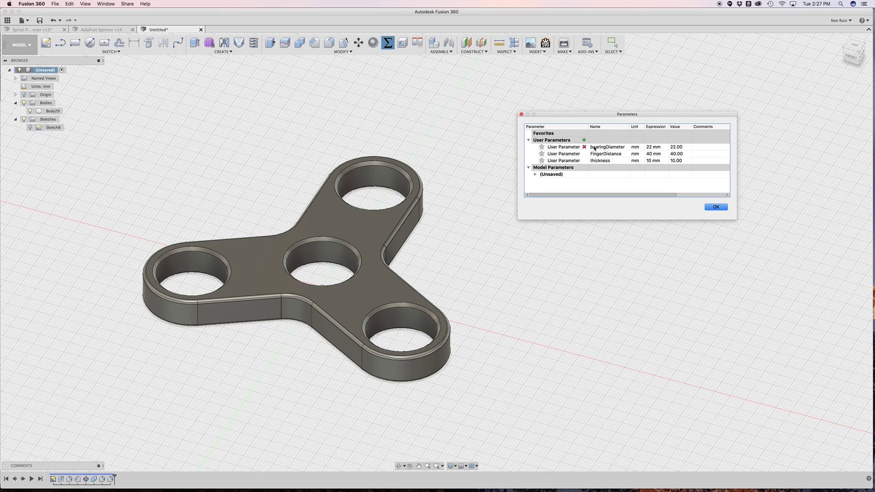
# Step: Set the bearingDiameter user parameter to 10 mm
pyautogui.doubleClick(608, 147)
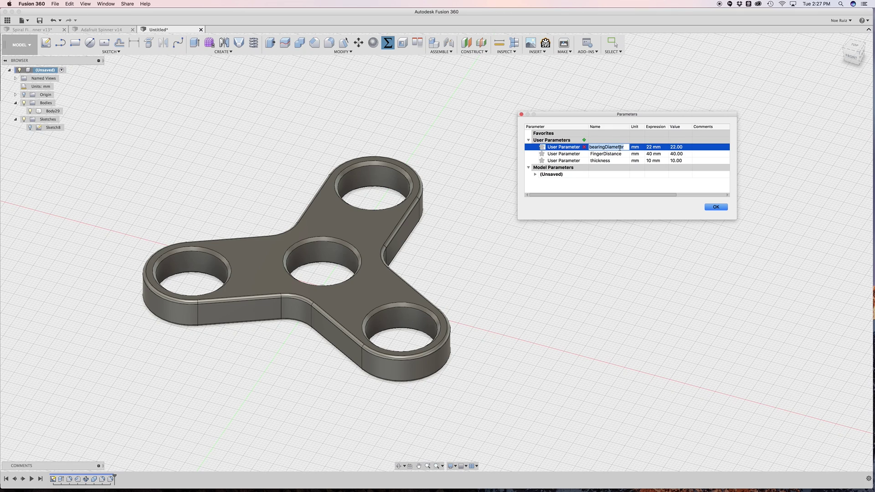
pyautogui.click(650, 154)
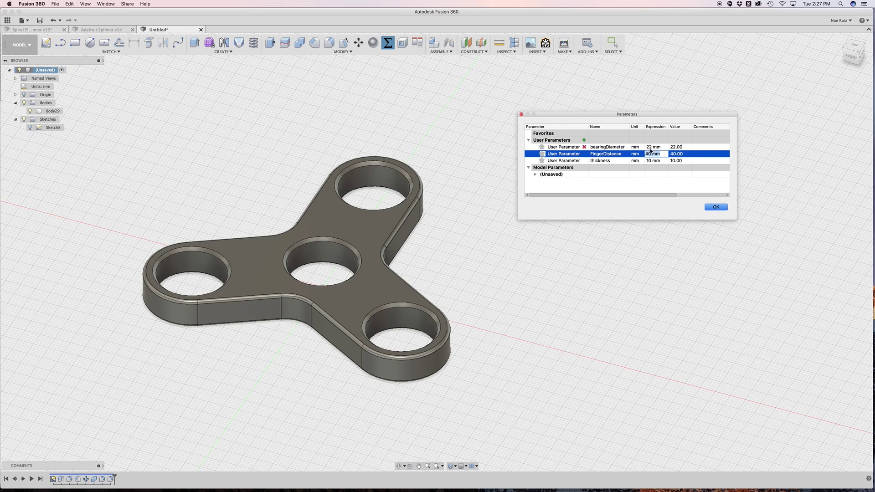
pyautogui.click(651, 147)
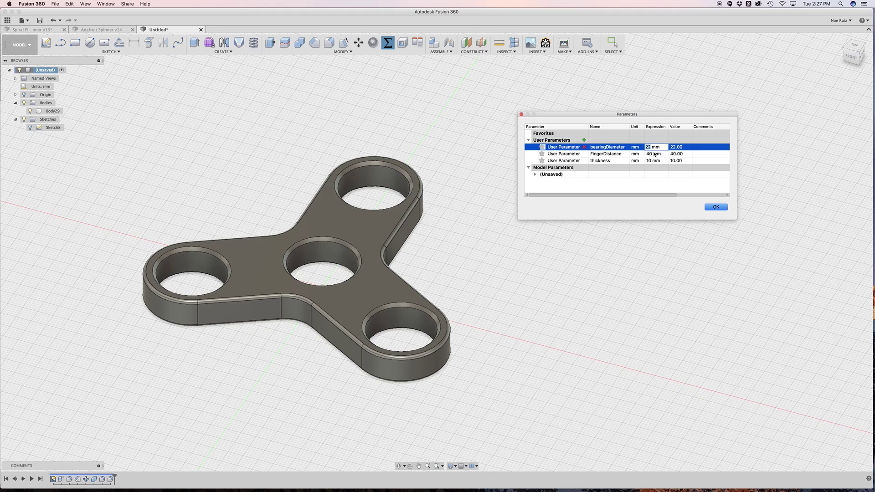
pyautogui.write('10')
pyautogui.press('Return')
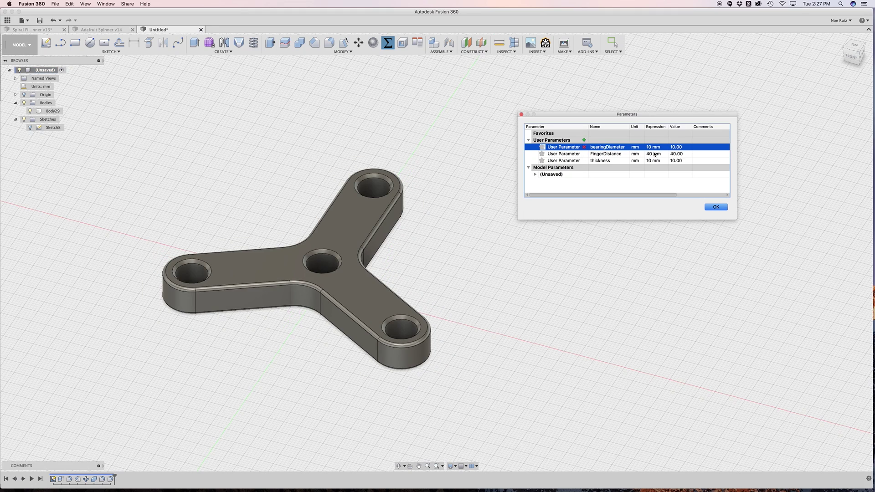
# Step: Inspect the resized spinner and set the FingerDistance user parameter to 20 mm
pyautogui.scroll(5, 420, 266)
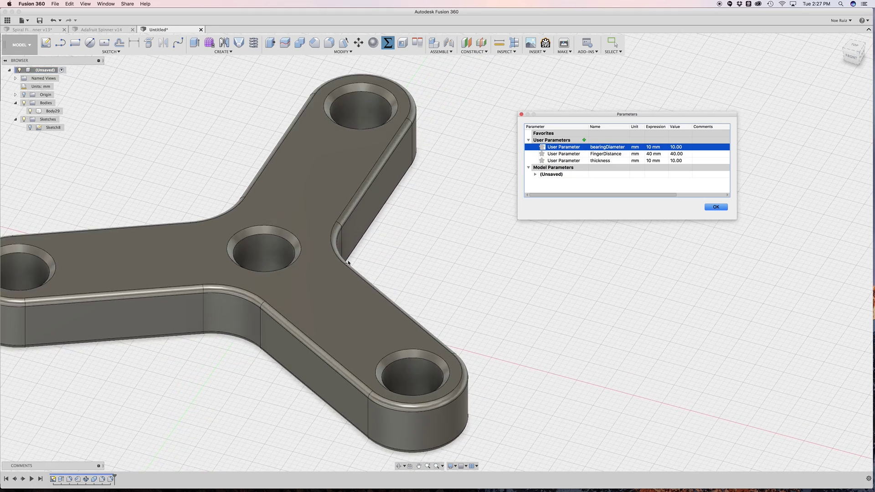
pyautogui.scroll(-5, 255, 242)
pyautogui.moveTo(203, 207); pyautogui.dragTo(252, 212, button='middle')
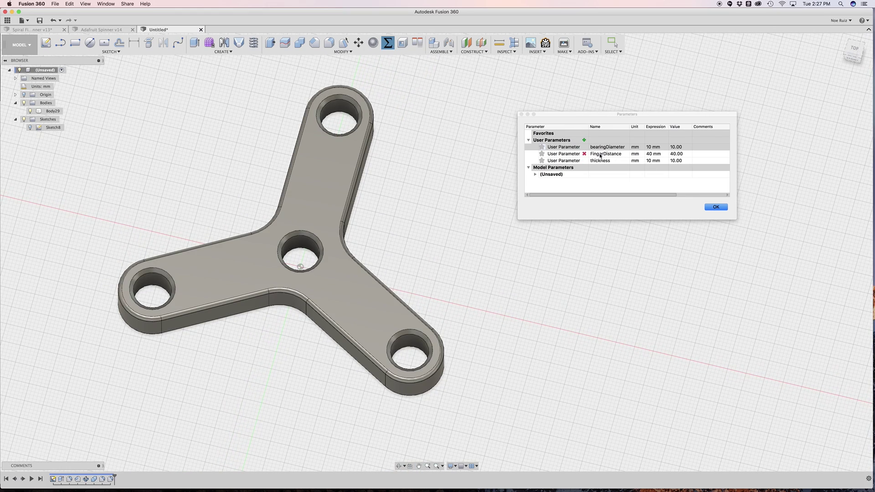
pyautogui.doubleClick(654, 154)
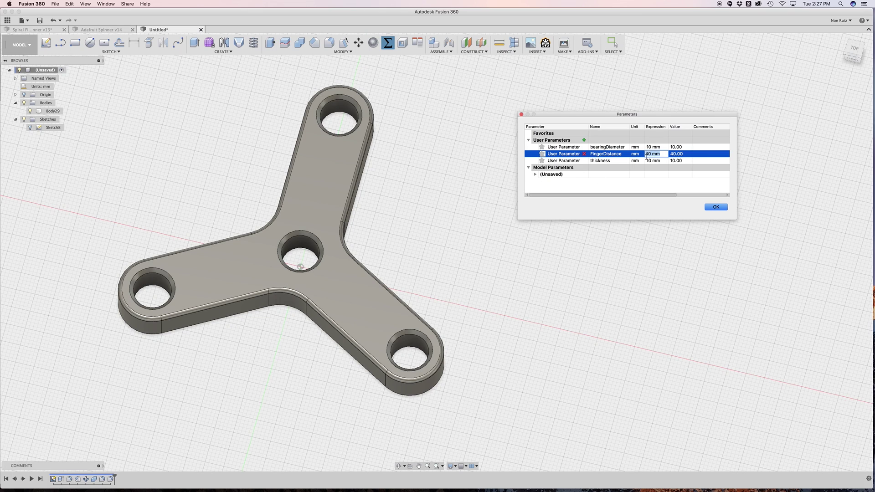
pyautogui.write('20')
pyautogui.press('Return')
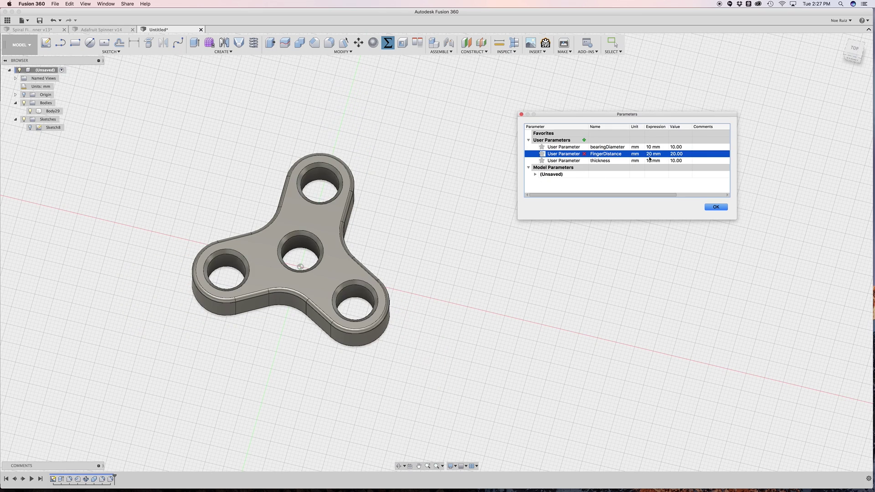
# Step: Set the thickness user parameter to 6 mm
pyautogui.keyDown('shift'); pyautogui.moveTo(253, 347); pyautogui.dragTo(241, 296, button='middle'); pyautogui.keyUp('shift')
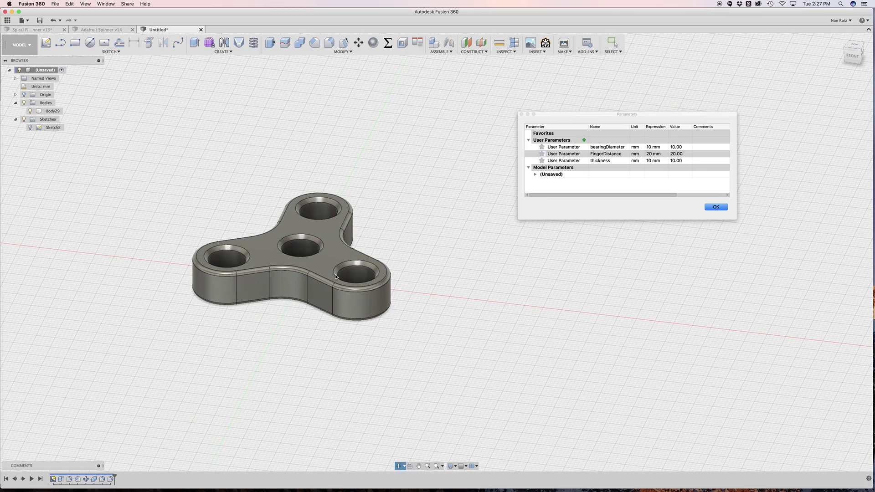
pyautogui.doubleClick(651, 161)
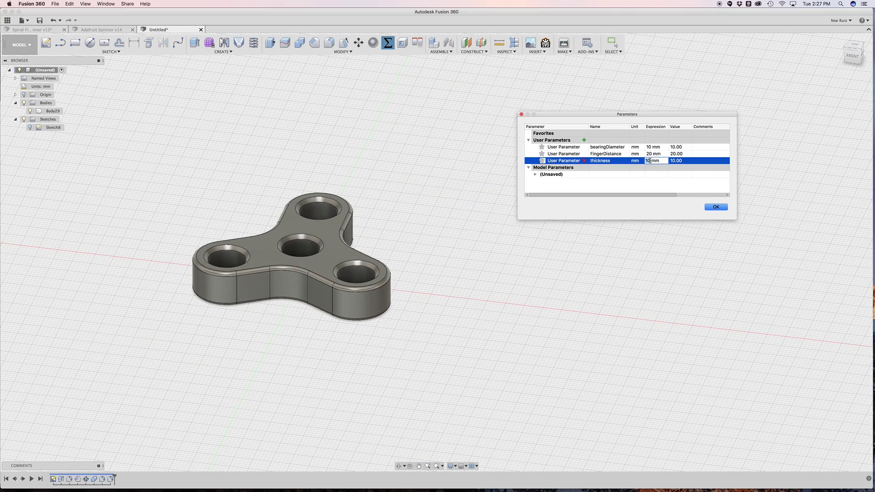
pyautogui.write('6')
pyautogui.press('Return')
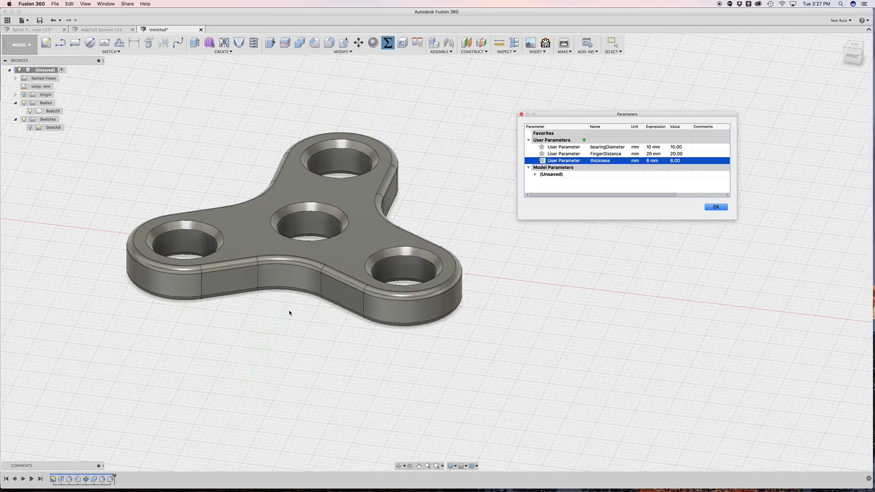
# Step: Inspect the thinner spinner and set the bearingDiameter user parameter to 22 mm
pyautogui.keyDown('shift'); pyautogui.moveTo(279, 226); pyautogui.dragTo(267, 261, button='middle'); pyautogui.keyUp('shift')
pyautogui.scroll(5, 246, 234)
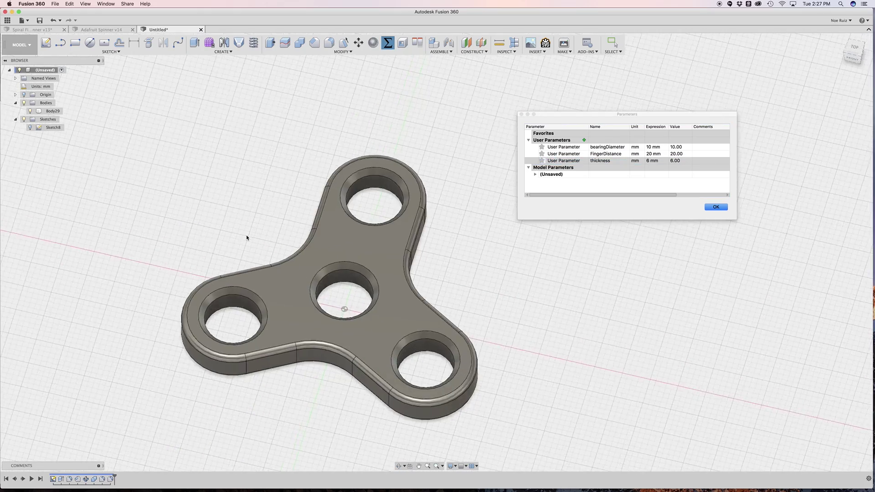
pyautogui.scroll(-3, 246, 235)
pyautogui.doubleClick(641, 147)
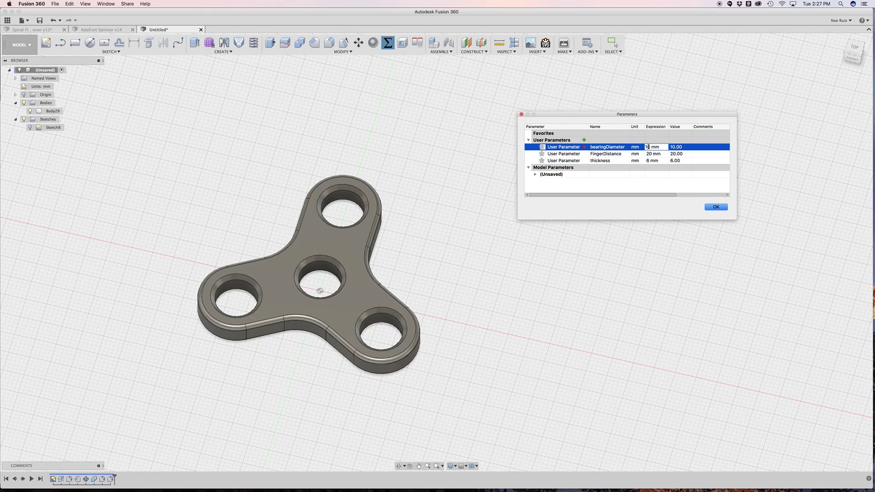
pyautogui.write('22')
pyautogui.press('Return')
# Step: Check the spinner's overlapping bearing holes and set the FingerDistance user parameter to 40 mm
pyautogui.scroll(5, 350, 250)
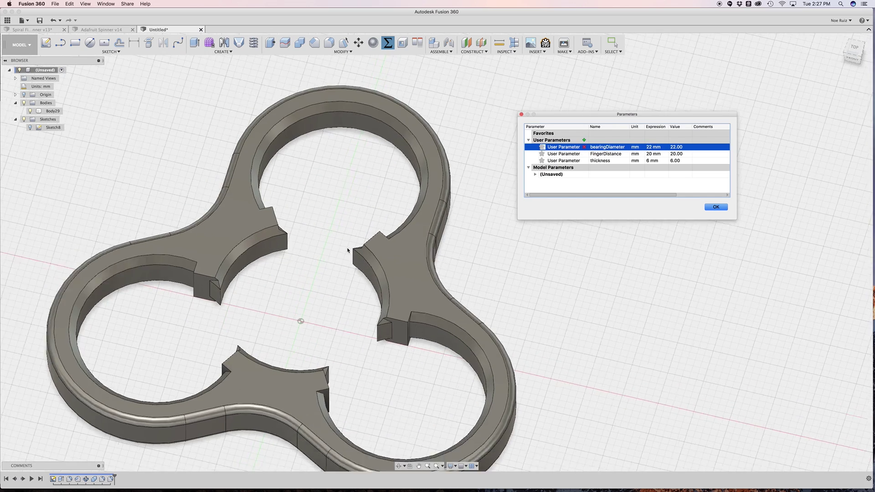
pyautogui.scroll(-6, 348, 250)
pyautogui.doubleClick(651, 154)
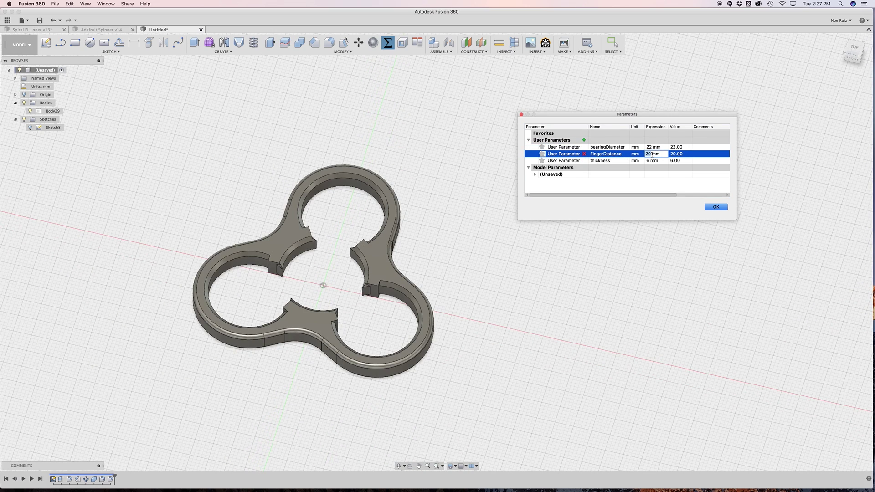
pyautogui.write('40')
pyautogui.press('Return')
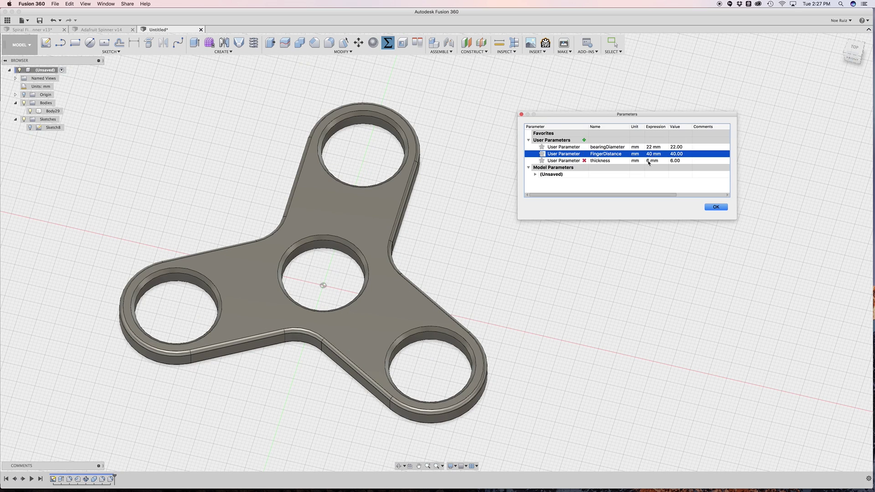
# Step: Set the thickness user parameter to 10 mm
pyautogui.scroll(5, 379, 210)
pyautogui.scroll(-5, 378, 209)
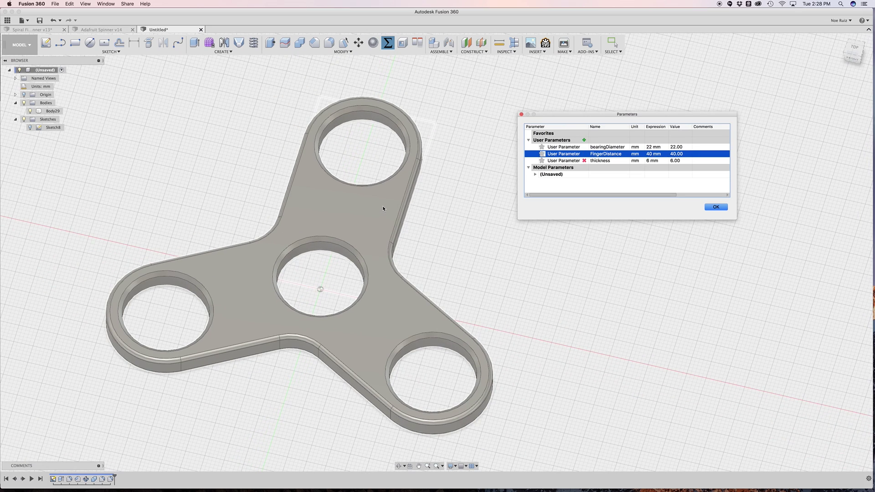
pyautogui.doubleClick(647, 160)
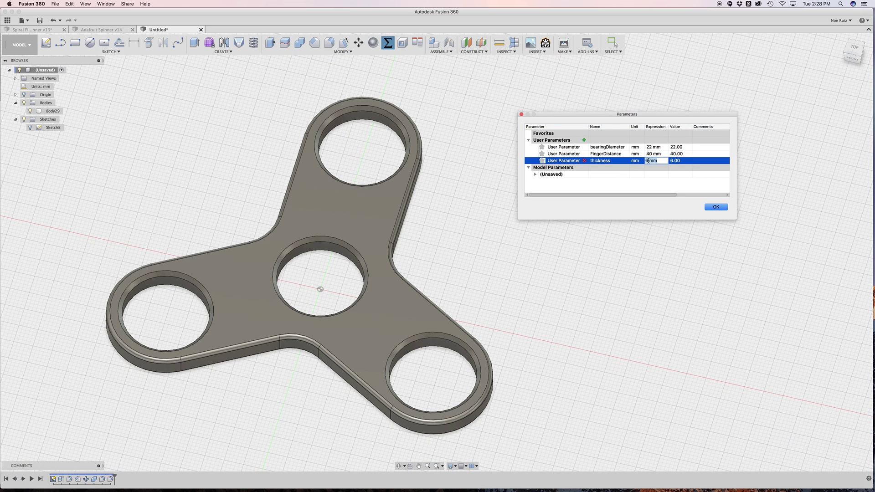
pyautogui.press('BackSpace')
pyautogui.write('10')
pyautogui.press('Return')
# Step: Fill in a new user parameter named MyParameter in mm with expression 10, and discard it without adding it
pyautogui.scroll(1, 419, 225)
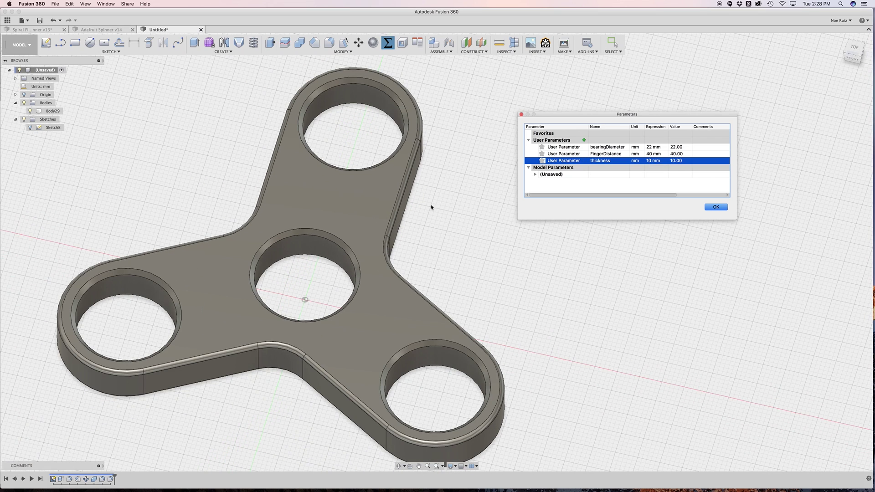
pyautogui.click(583, 141)
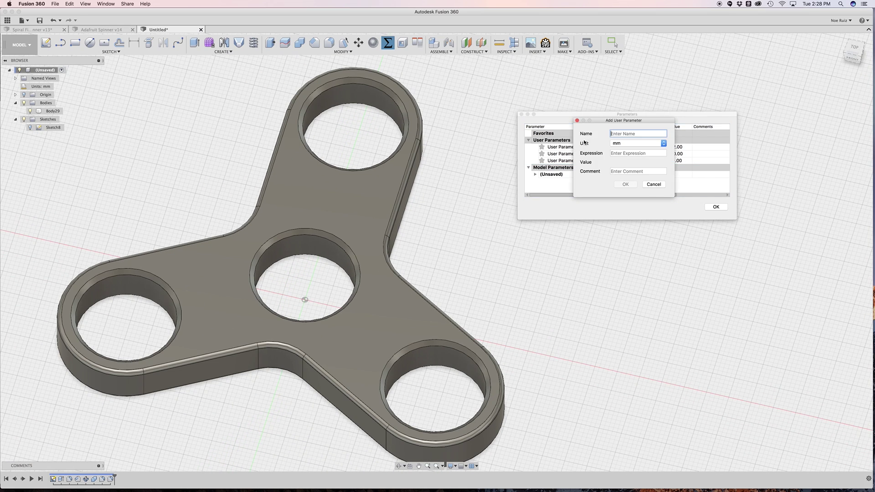
pyautogui.moveTo(603, 122); pyautogui.dragTo(601, 232)
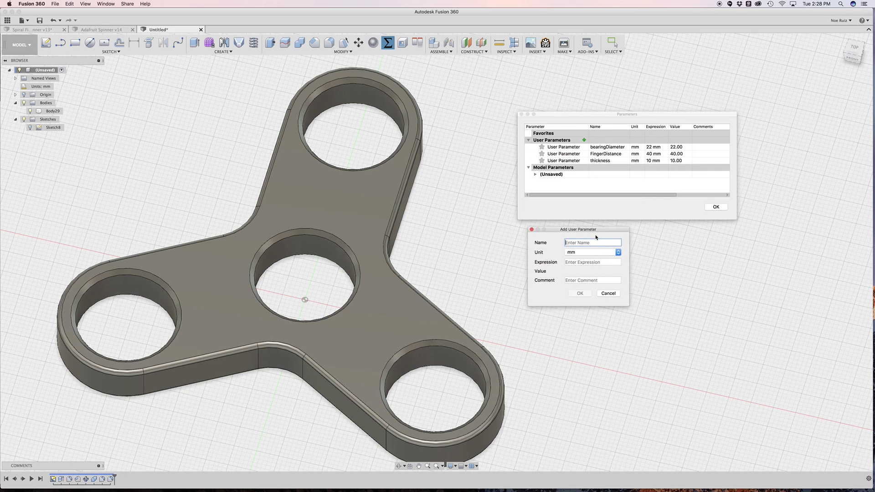
pyautogui.write('MyParameter')
pyautogui.press('Tab')
pyautogui.click(587, 254)
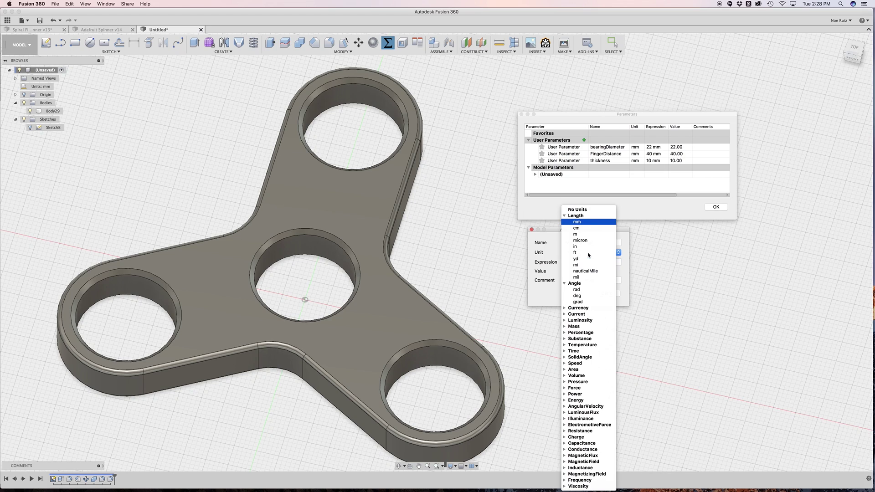
pyautogui.click(550, 266)
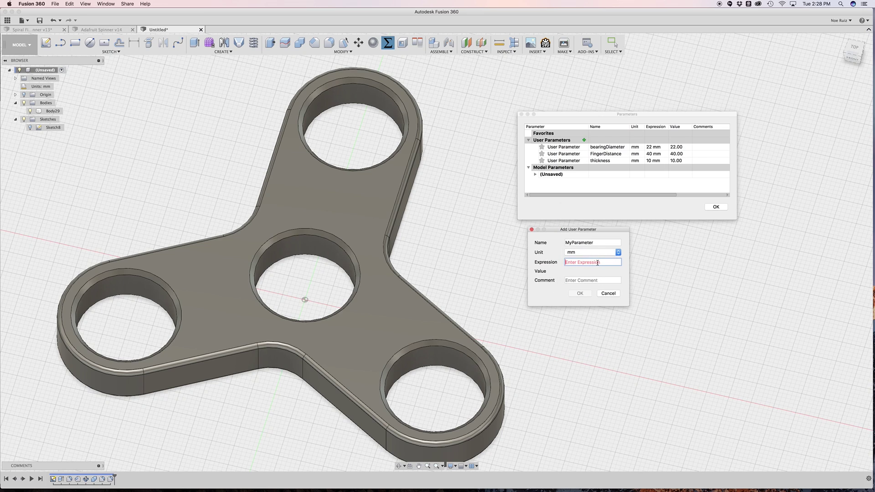
pyautogui.write('10')
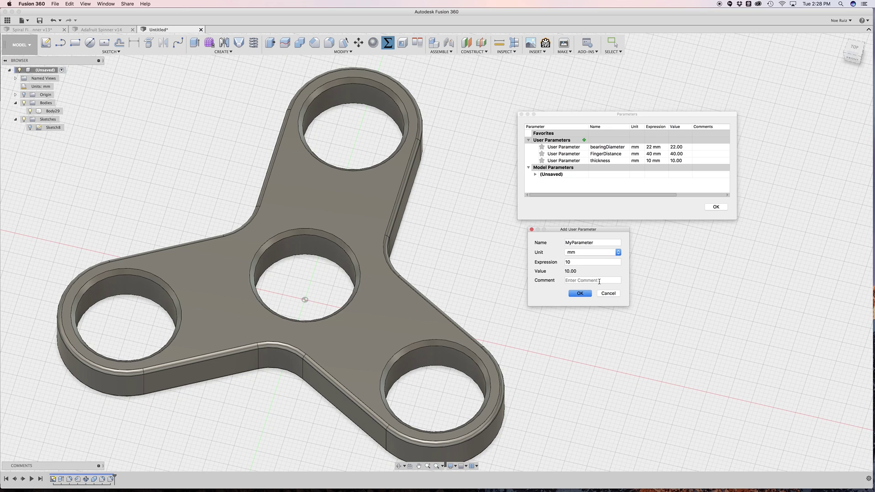
pyautogui.click(607, 293)
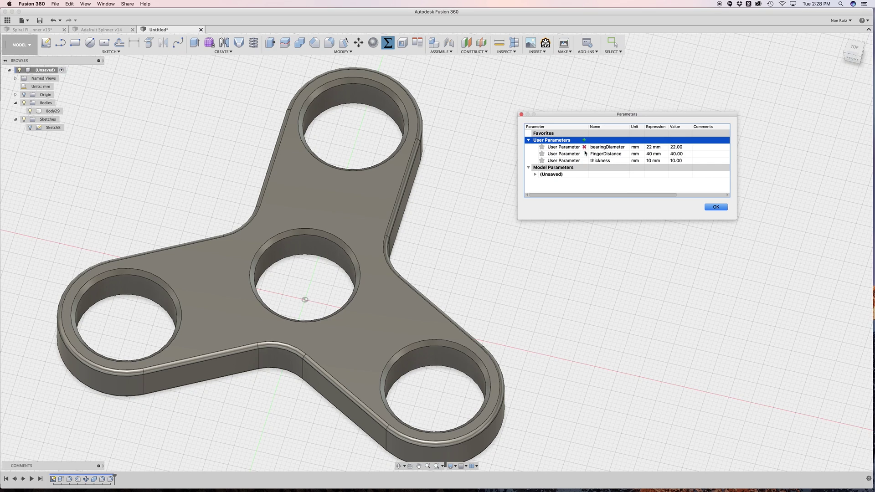
pyautogui.click(715, 207)
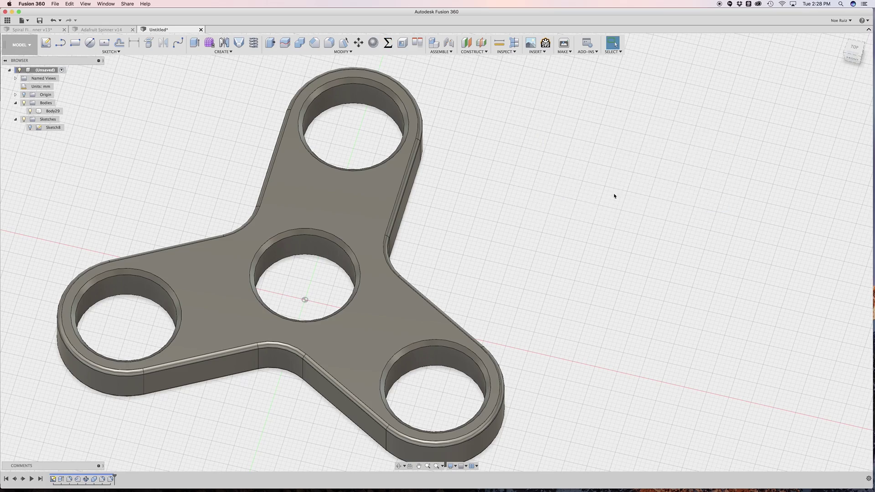
# Step: Delete the whole spinner by removing every feature from the design history, including its sketch and body
pyautogui.scroll(5, 486, 248)
pyautogui.scroll(-6, 507, 211)
pyautogui.moveTo(507, 211); pyautogui.dragTo(535, 224, button='middle')
pyautogui.click(854, 52)
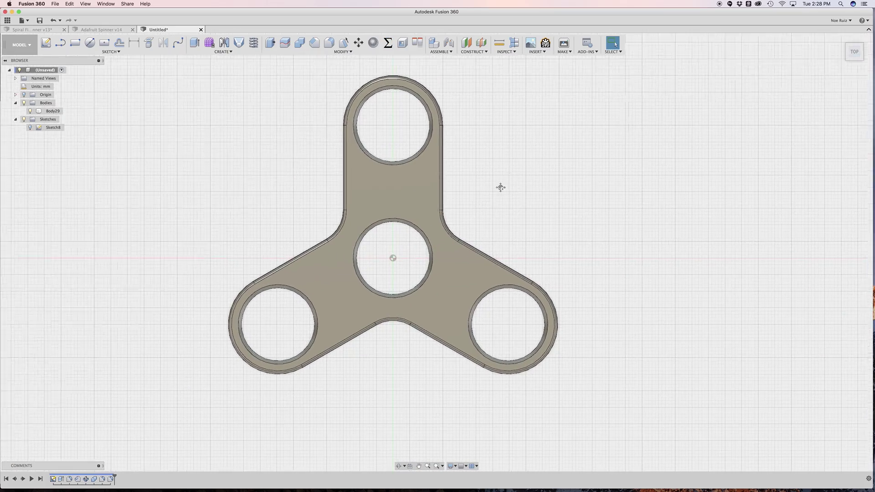
pyautogui.click(111, 480)
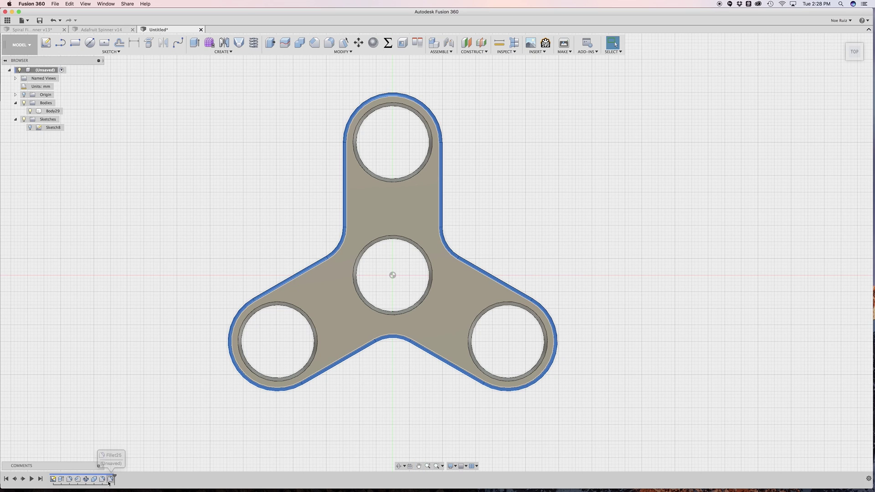
pyautogui.keyDown('shift'); pyautogui.click(53, 480); pyautogui.keyUp('shift')
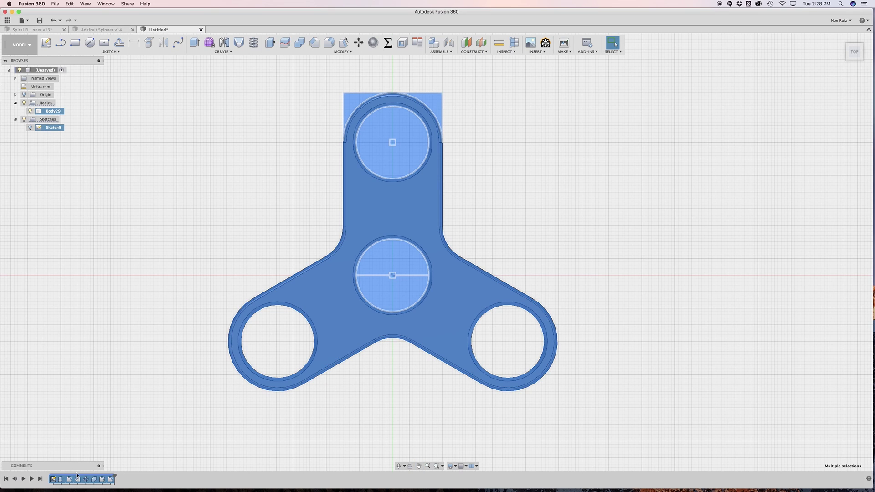
pyautogui.press('Delete')
# Step: Start a new sketch for a circle on the horizontal XY plane
pyautogui.scroll(1, 352, 283)
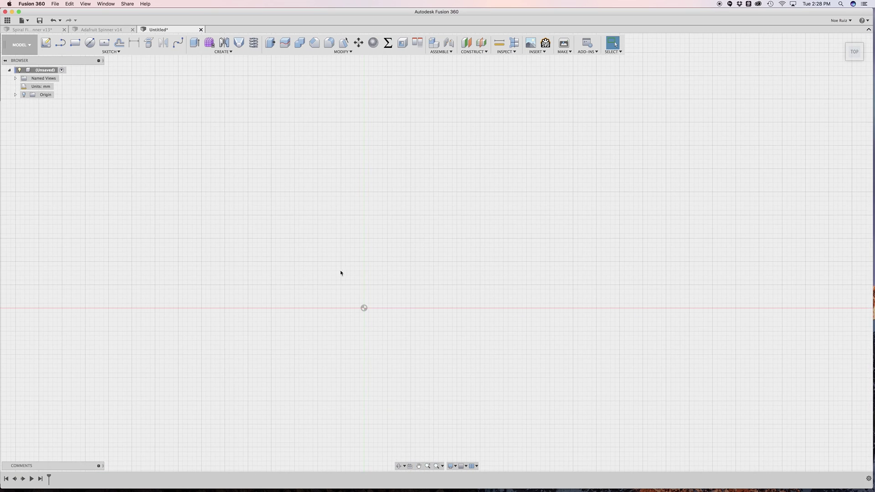
pyautogui.moveTo(341, 269); pyautogui.dragTo(344, 181, button='middle')
pyautogui.scroll(3, 377, 272)
pyautogui.scroll(-1, 374, 261)
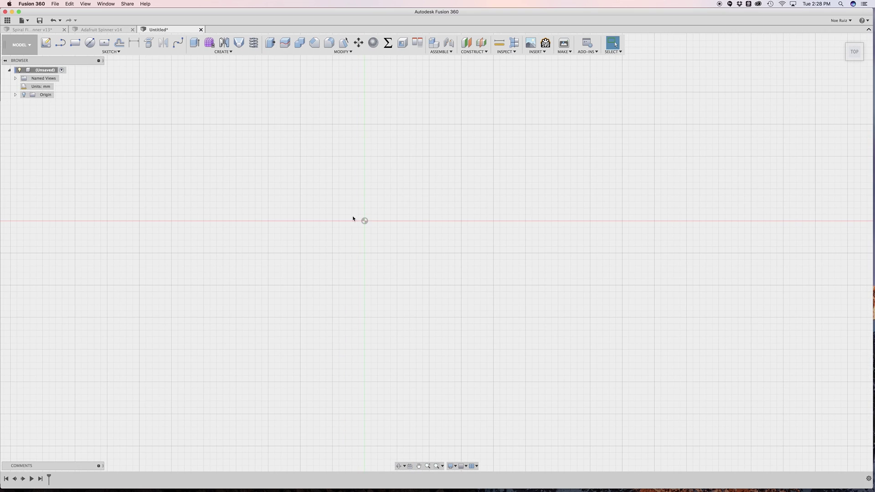
pyautogui.scroll(3, 376, 212)
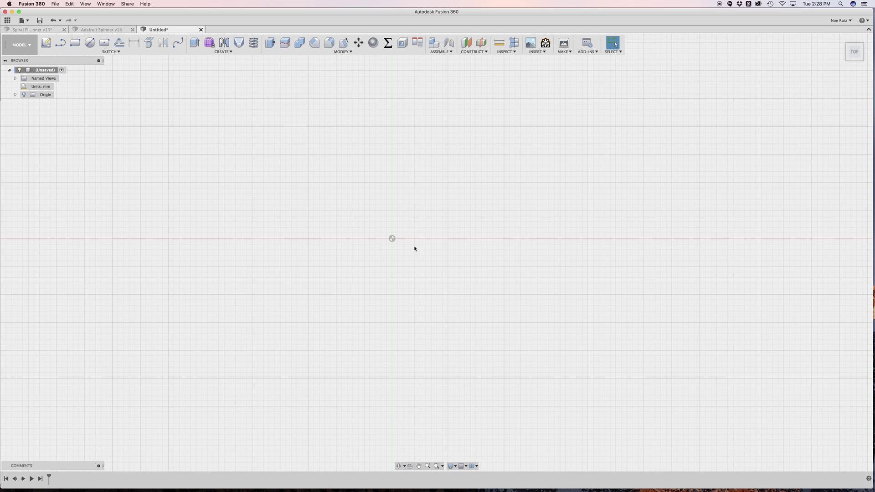
pyautogui.moveTo(426, 208); pyautogui.dragTo(440, 232, button='middle')
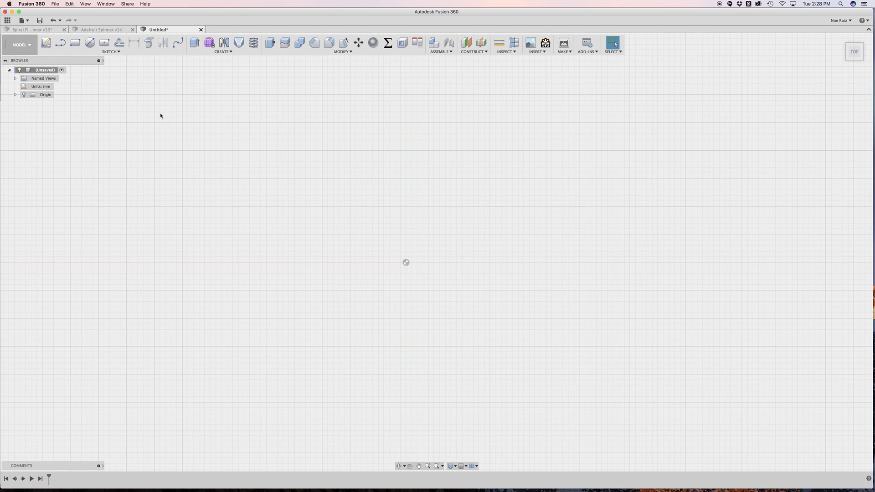
pyautogui.click(90, 43)
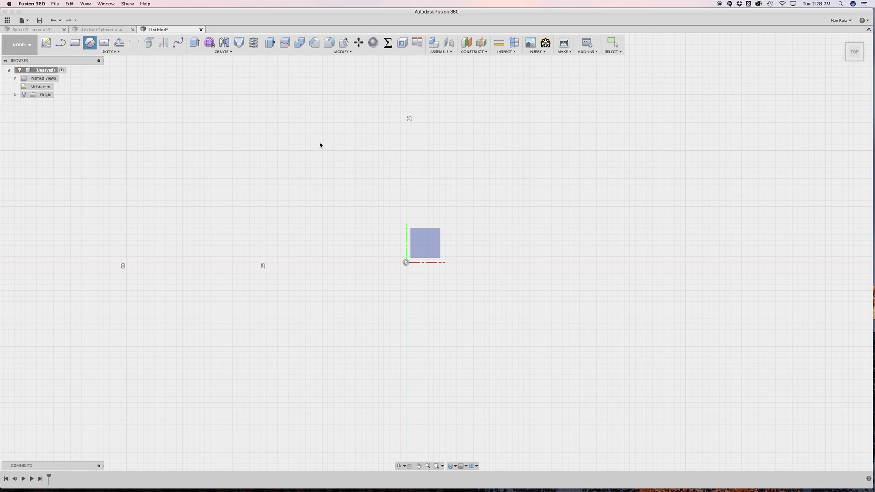
pyautogui.click(428, 244)
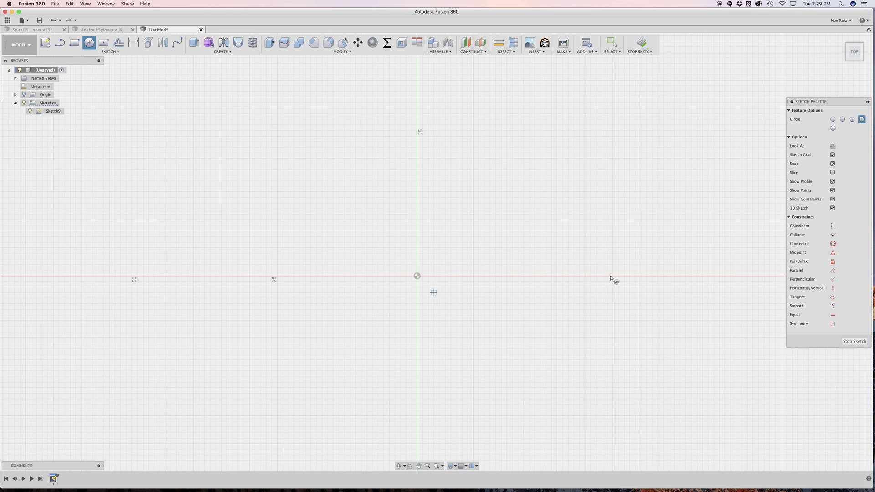
# Step: Draw a circle centred on the origin with the bearingDiameter parameter as its diameter, and place the dimension label outside the circle
pyautogui.moveTo(451, 184); pyautogui.dragTo(452, 161, button='middle')
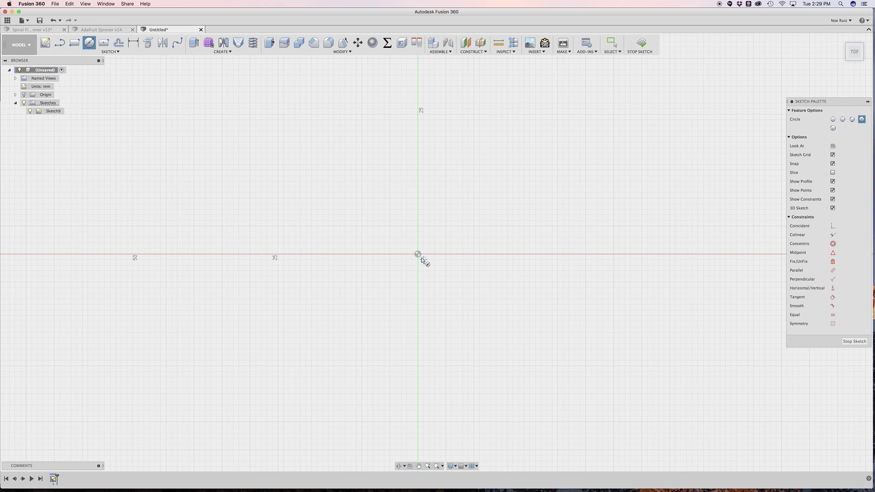
pyautogui.scroll(3, 418, 255)
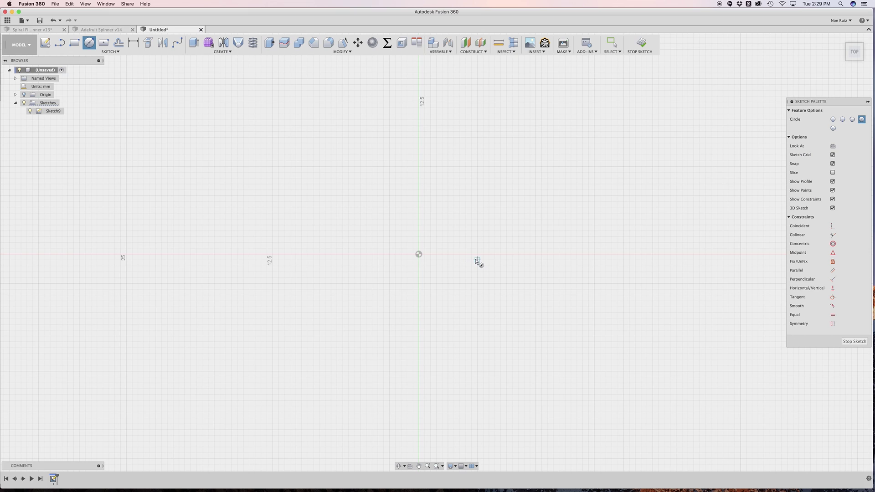
pyautogui.click(418, 254)
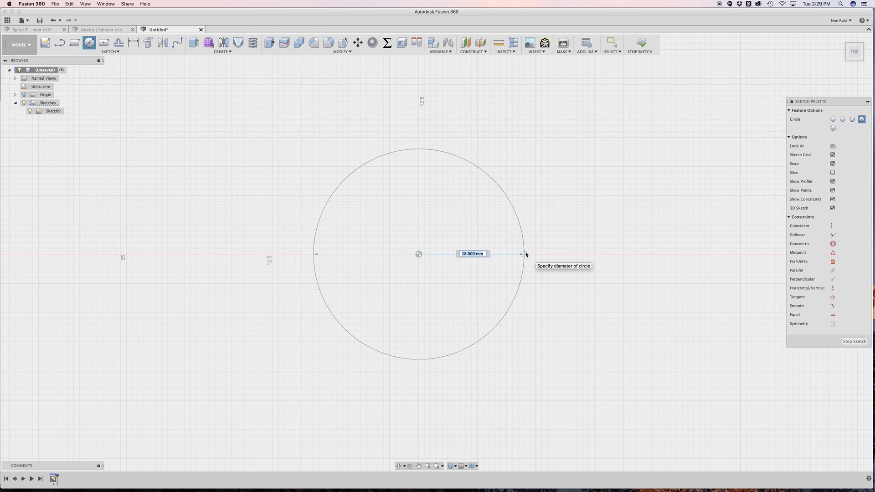
pyautogui.write('diam')
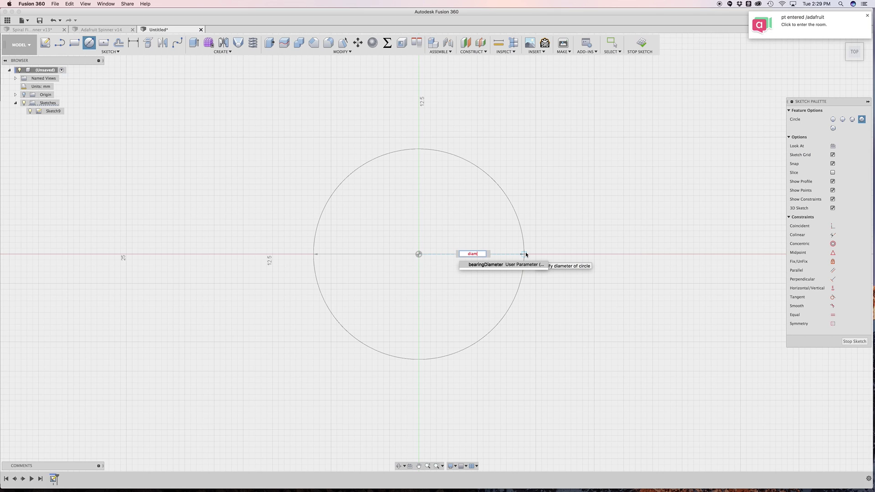
pyautogui.press('Return')
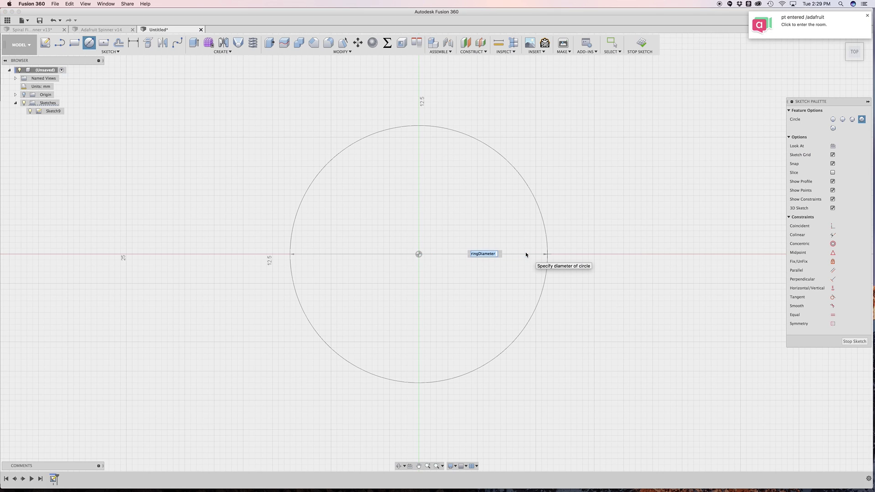
pyautogui.write('bea')
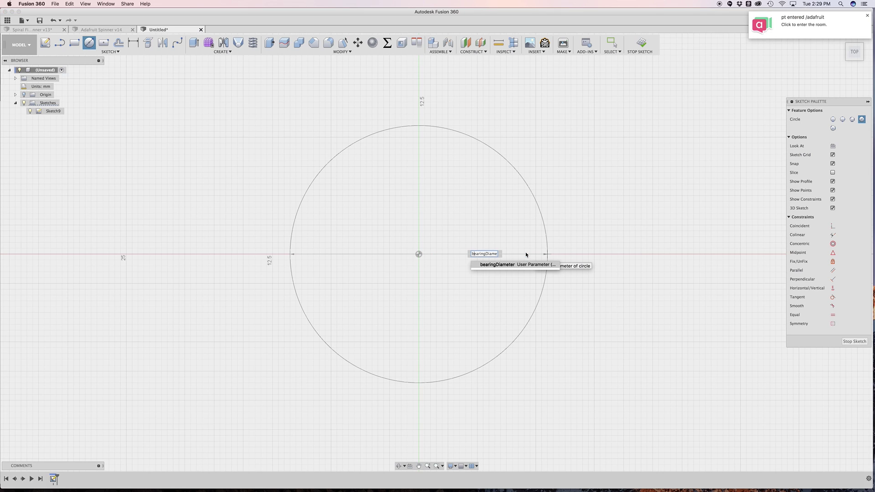
pyautogui.press('Right')
pyautogui.press('Right')
pyautogui.press('Right')
pyautogui.press('Right')
pyautogui.press('Right')
pyautogui.press('Right')
pyautogui.press('Right')
pyautogui.press('Right')
pyautogui.press('Right')
pyautogui.press('Return')
pyautogui.press('Return')
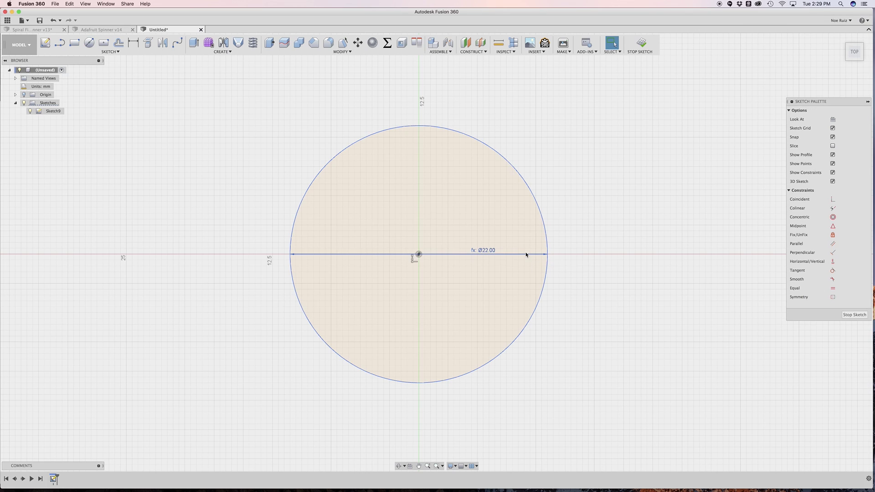
pyautogui.moveTo(474, 250); pyautogui.dragTo(561, 174)
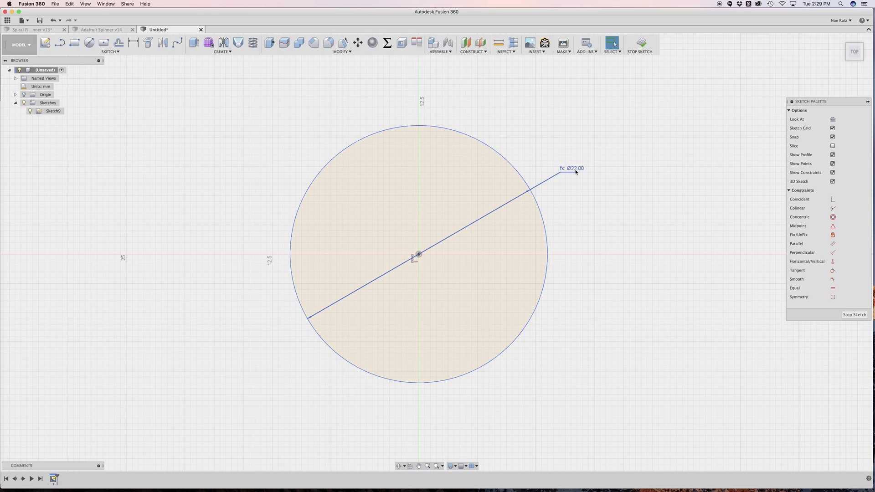
# Step: Test the circle's parameter link by setting the bearingDiameter user parameter to 20 mm and back to 22 mm
pyautogui.click(386, 42)
pyautogui.moveTo(648, 119); pyautogui.dragTo(688, 232)
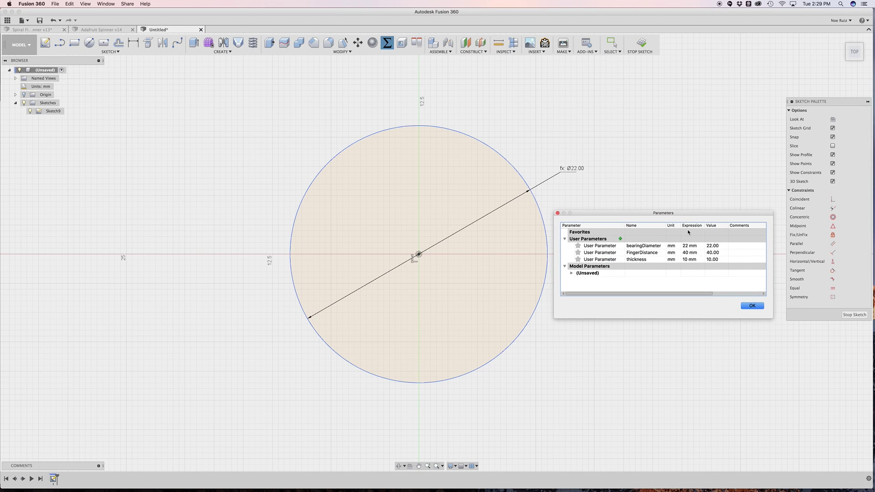
pyautogui.click(685, 246)
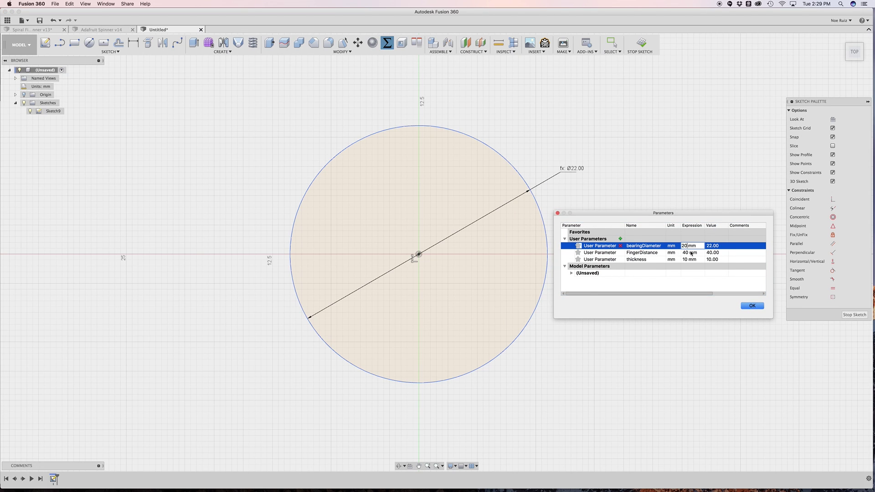
pyautogui.press('Return')
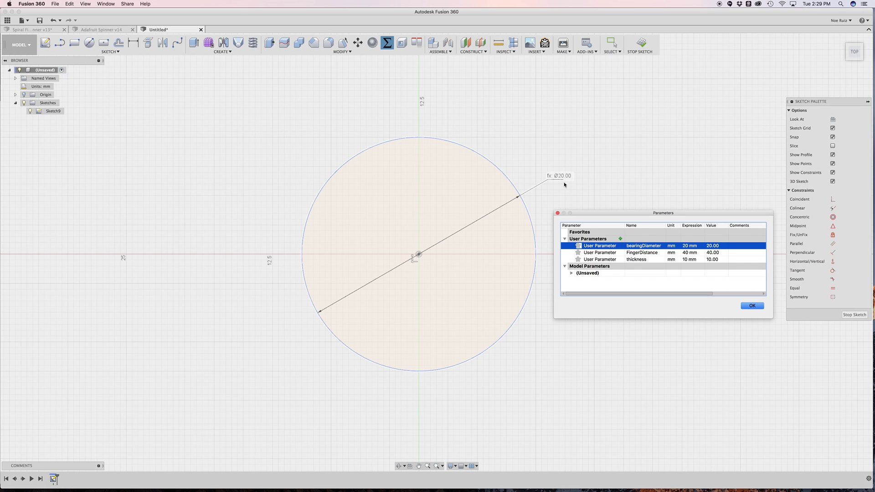
pyautogui.click(689, 246)
pyautogui.press('Return')
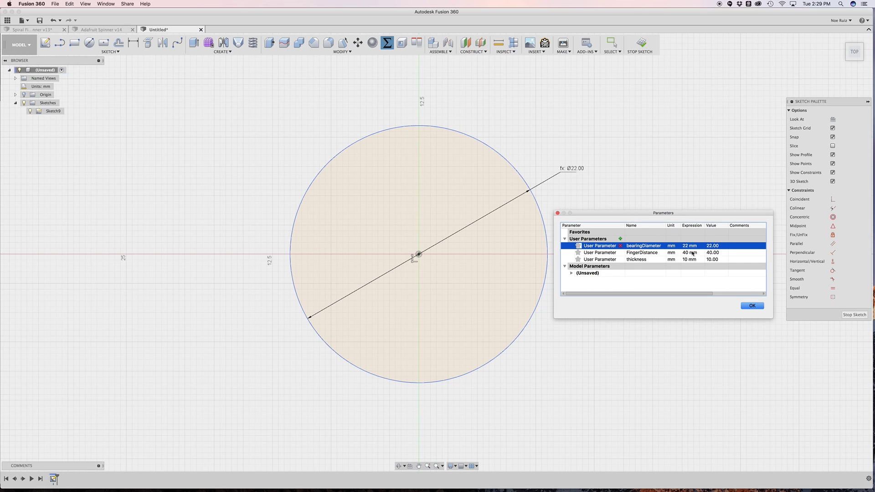
pyautogui.click(751, 305)
# Step: Draw a second circle on the vertical axis about 35 mm above the origin with bearingDiameter as its diameter, and place the dimension label outside it
pyautogui.scroll(2, 381, 289)
pyautogui.scroll(-5, 382, 289)
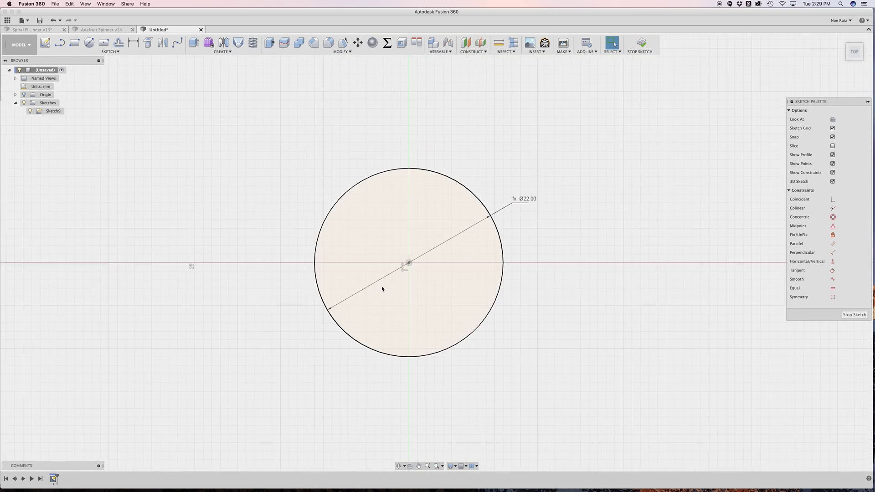
pyautogui.moveTo(383, 201); pyautogui.dragTo(388, 243, button='middle')
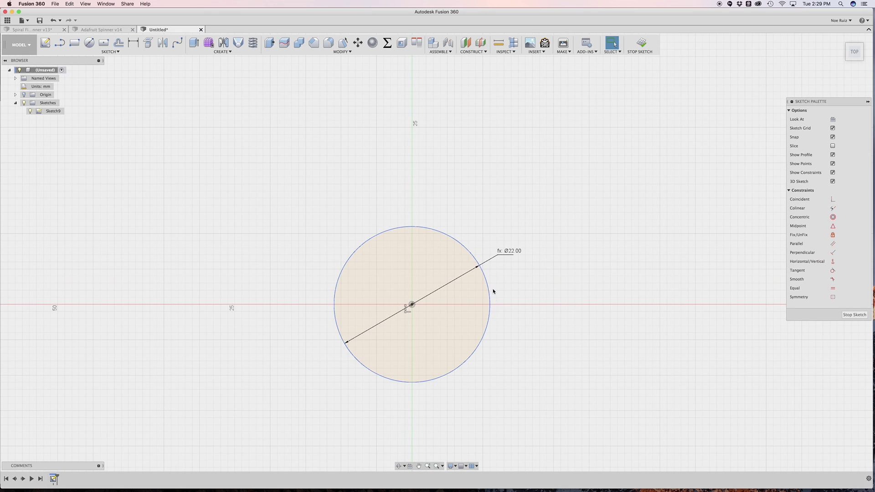
pyautogui.moveTo(377, 181); pyautogui.dragTo(378, 224, button='middle')
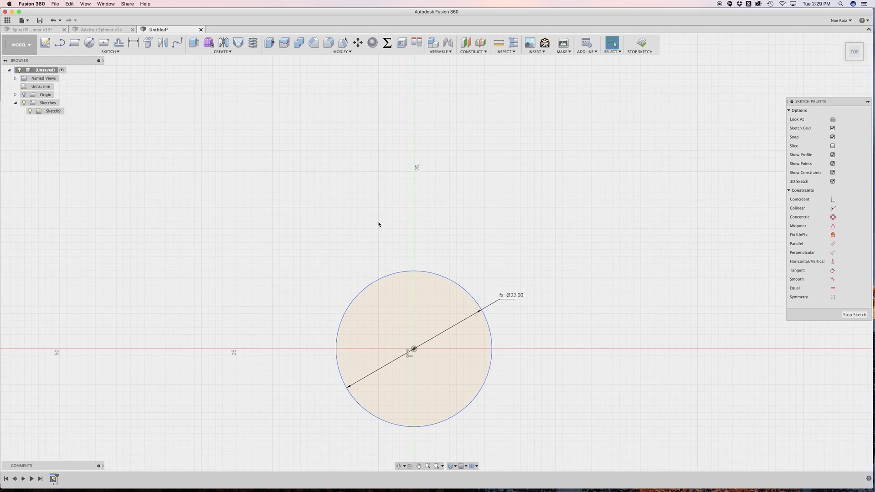
pyautogui.scroll(-3, 379, 224)
pyautogui.moveTo(403, 163); pyautogui.dragTo(427, 185, button='middle')
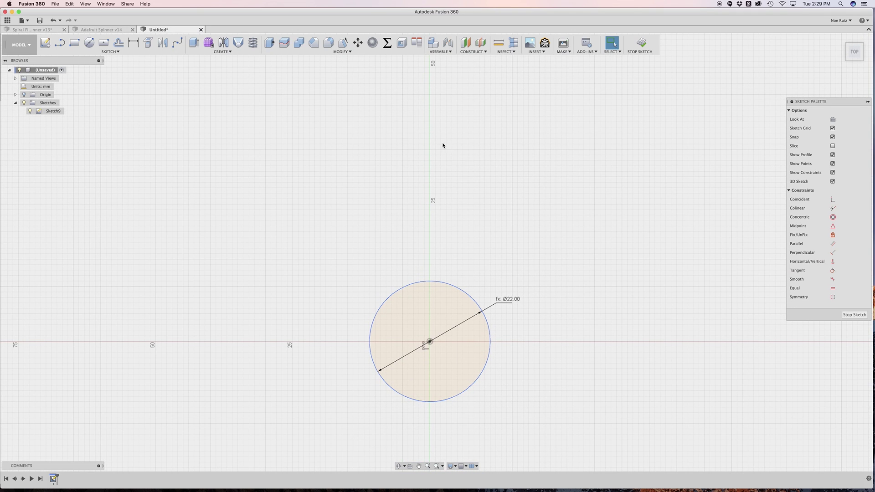
pyautogui.click(89, 43)
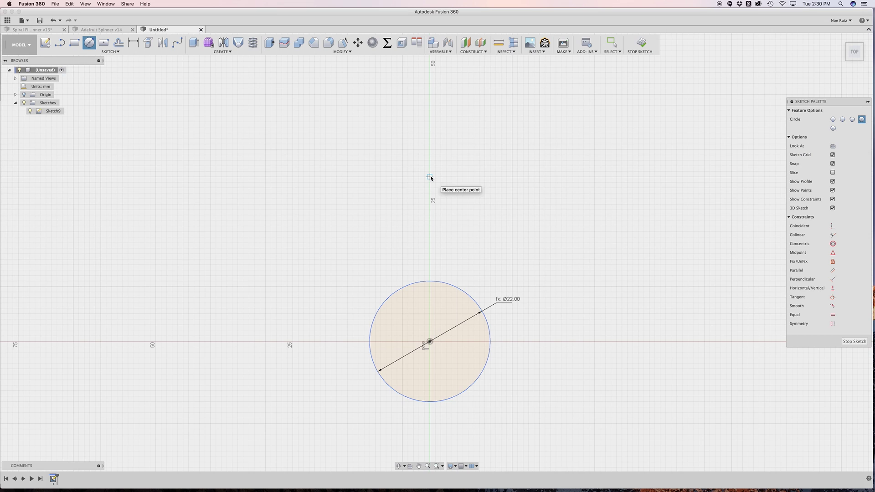
pyautogui.click(429, 149)
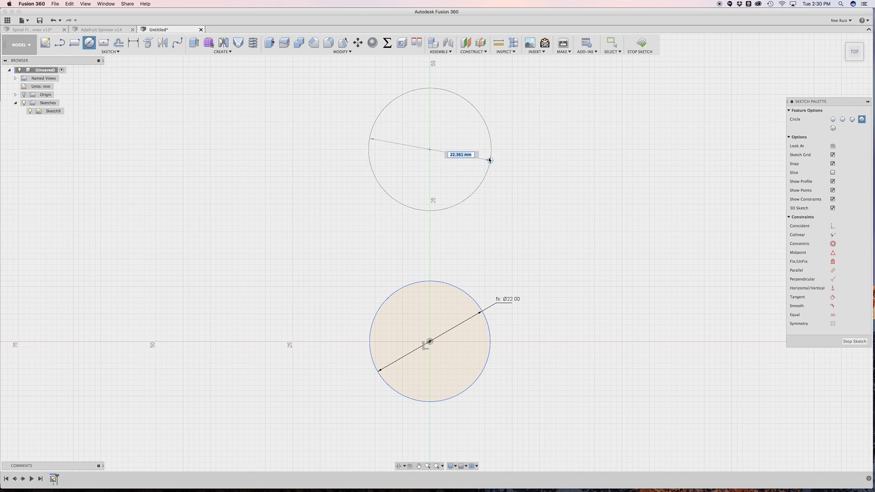
pyautogui.write('dia')
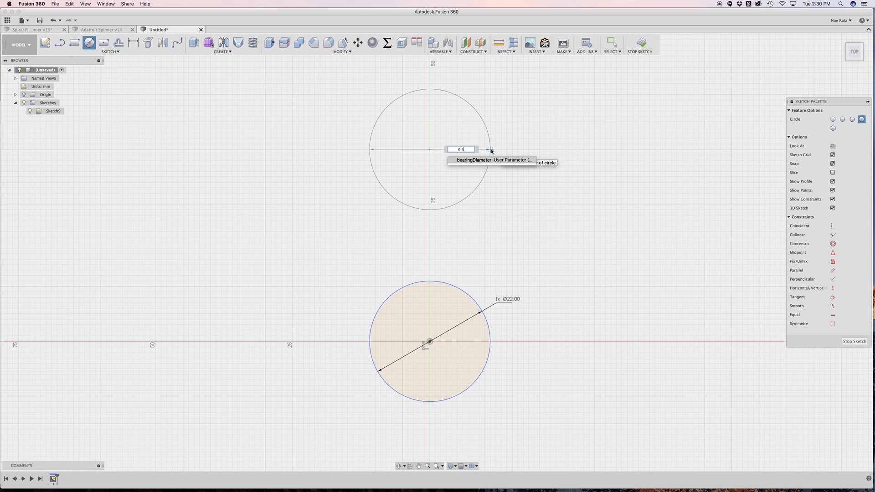
pyautogui.press('Return')
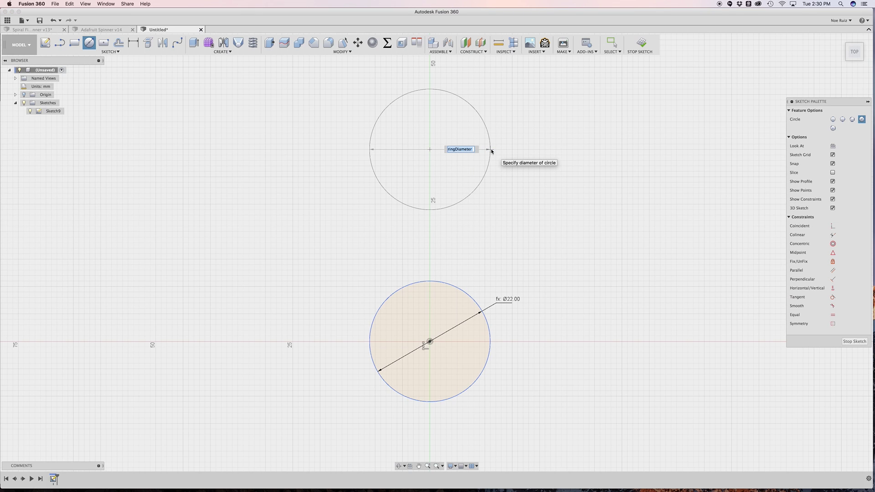
pyautogui.press('Return')
pyautogui.press('Escape')
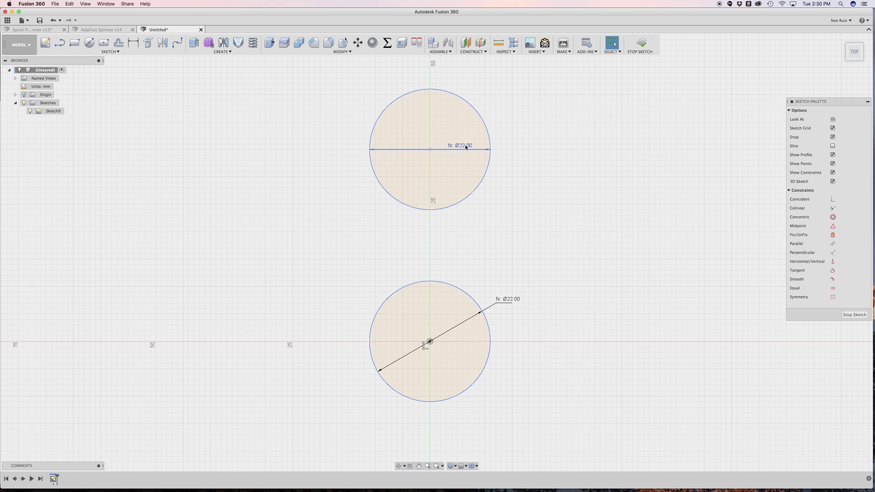
pyautogui.moveTo(465, 147); pyautogui.dragTo(512, 113)
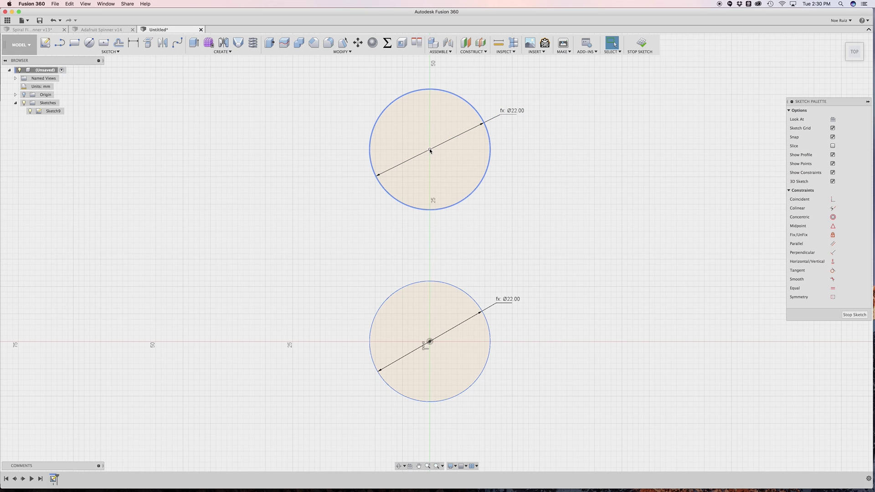
# Step: Dimension the vertical distance between the two circles' centres and set it to the FingerDistance parameter
pyautogui.click(443, 283)
pyautogui.click(468, 251)
pyautogui.click(482, 183)
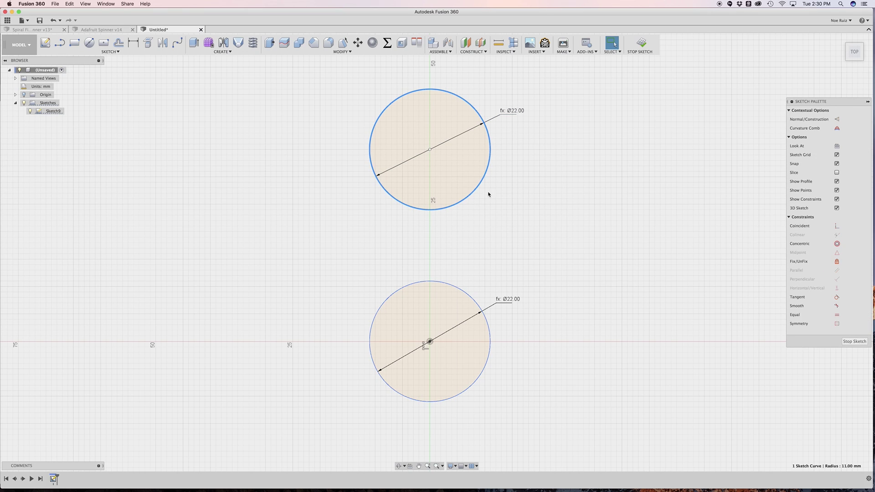
pyautogui.keyDown('shift'); pyautogui.click(461, 288); pyautogui.keyUp('shift')
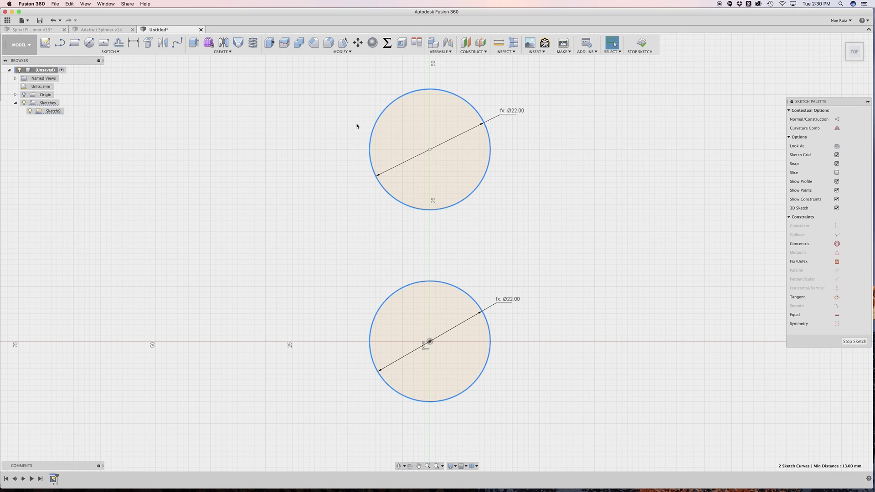
pyautogui.press('d')
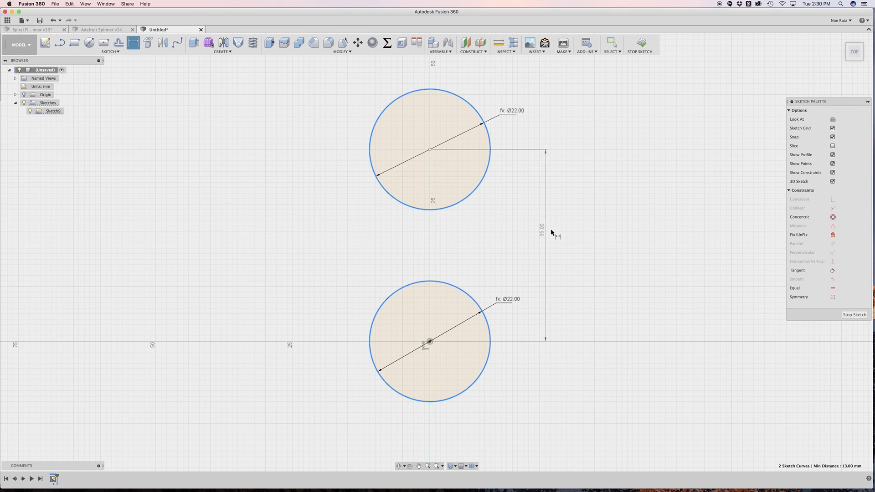
pyautogui.click(569, 234)
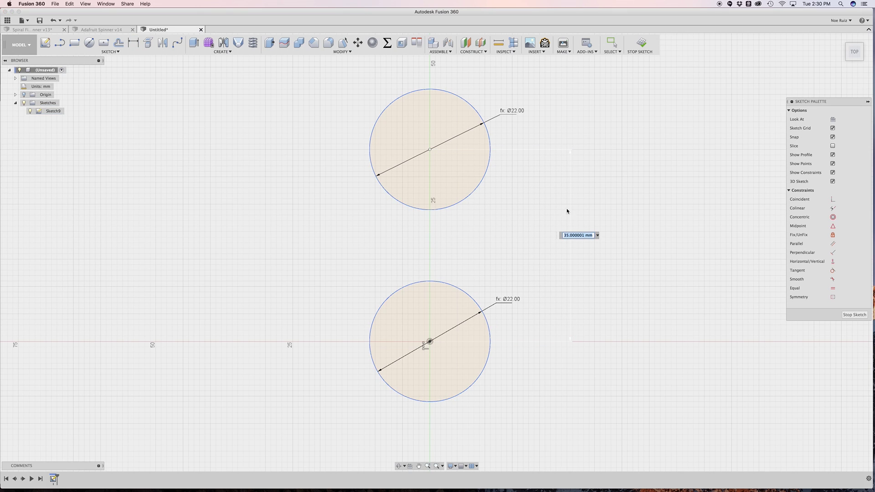
pyautogui.write('200')
pyautogui.doubleClick(578, 236)
pyautogui.write('dis')
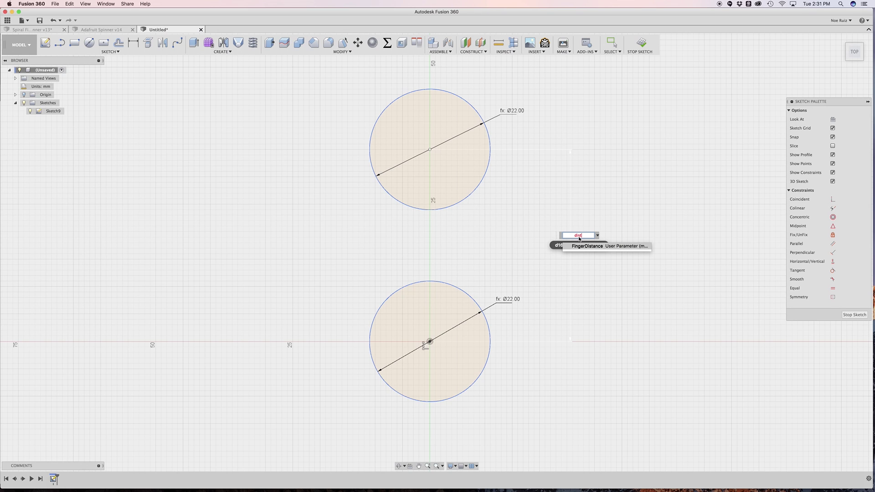
pyautogui.write('t')
pyautogui.press('Return')
pyautogui.press('Return')
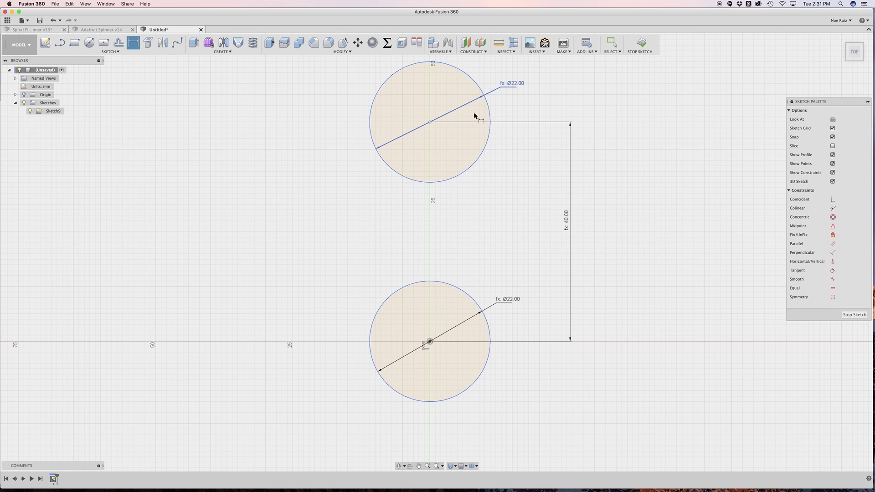
pyautogui.scroll(3, 474, 116)
pyautogui.scroll(-4, 569, 221)
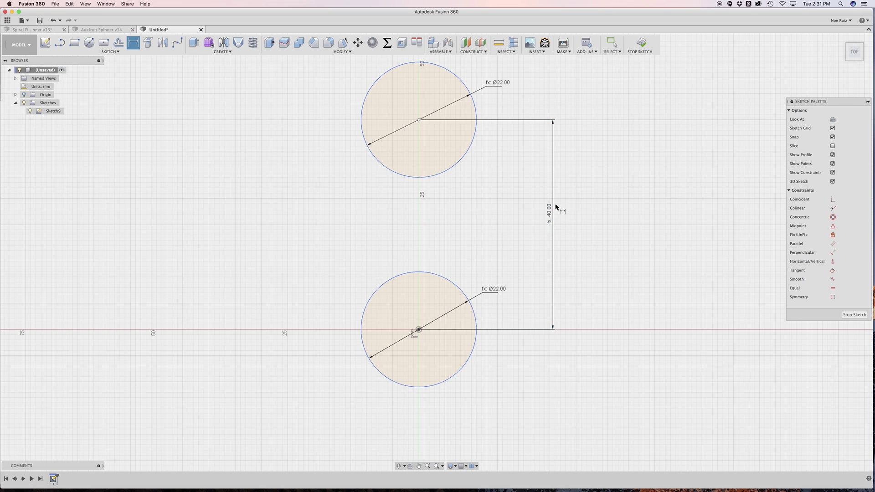
pyautogui.moveTo(569, 187); pyautogui.dragTo(576, 216, button='middle')
pyautogui.press('Escape')
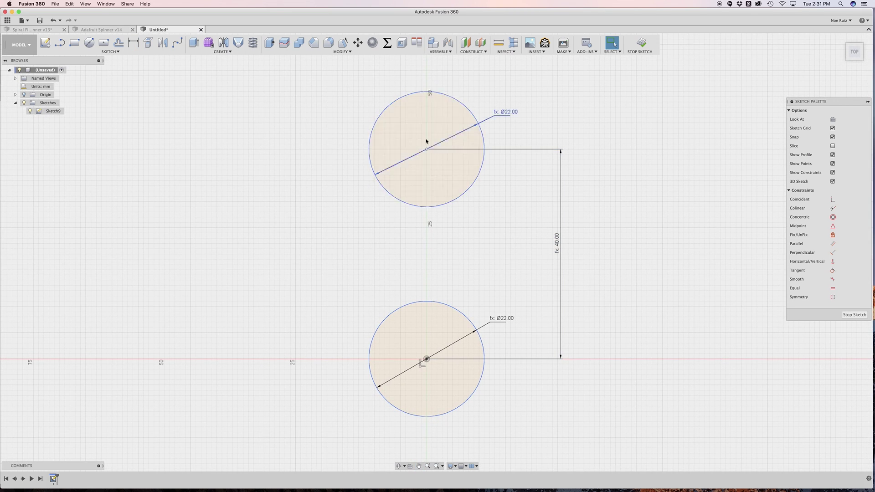
# Step: Draw a two-point rectangle of about 42 by 73 mm enclosing both circles
pyautogui.scroll(4, 441, 137)
pyautogui.scroll(-6, 443, 124)
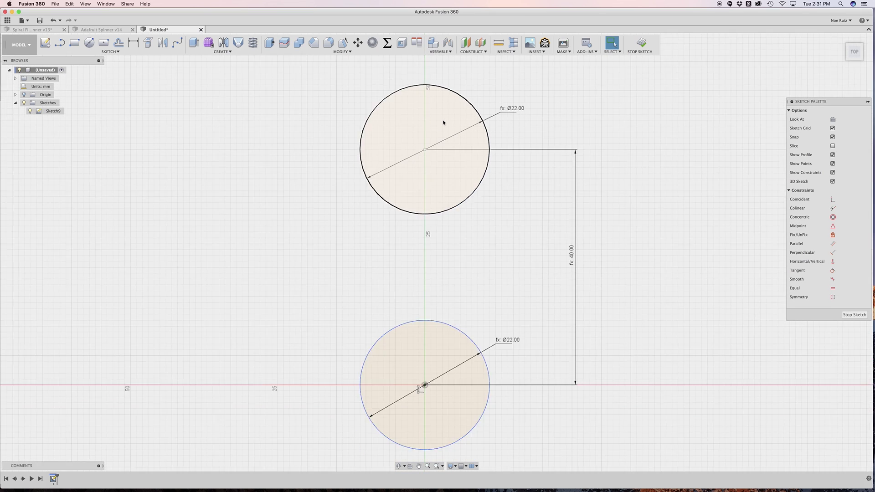
pyautogui.moveTo(374, 128); pyautogui.dragTo(367, 151, button='middle')
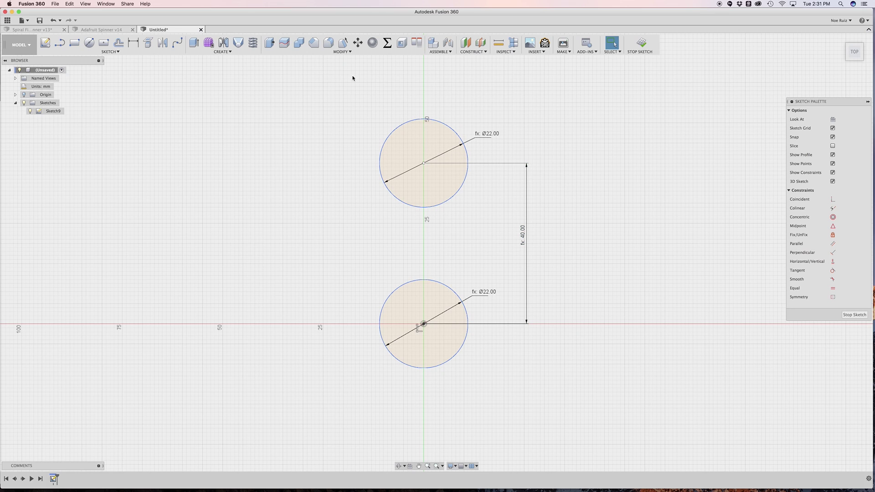
pyautogui.click(77, 43)
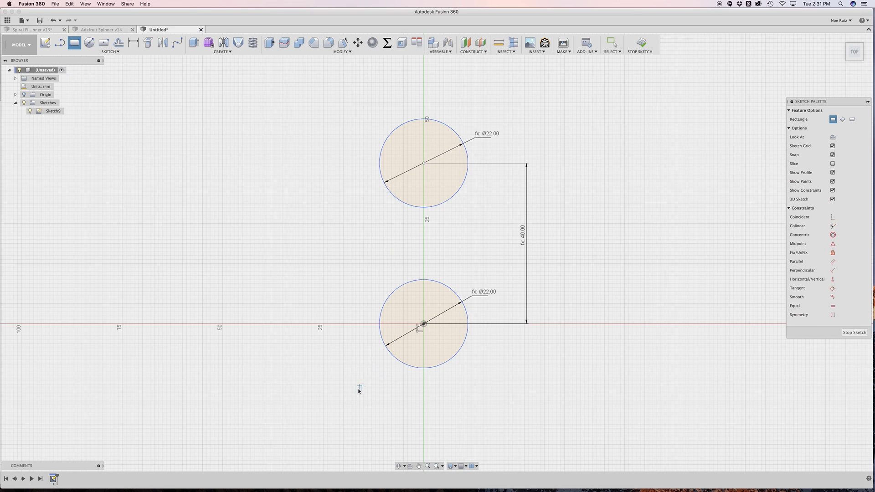
pyautogui.click(344, 388)
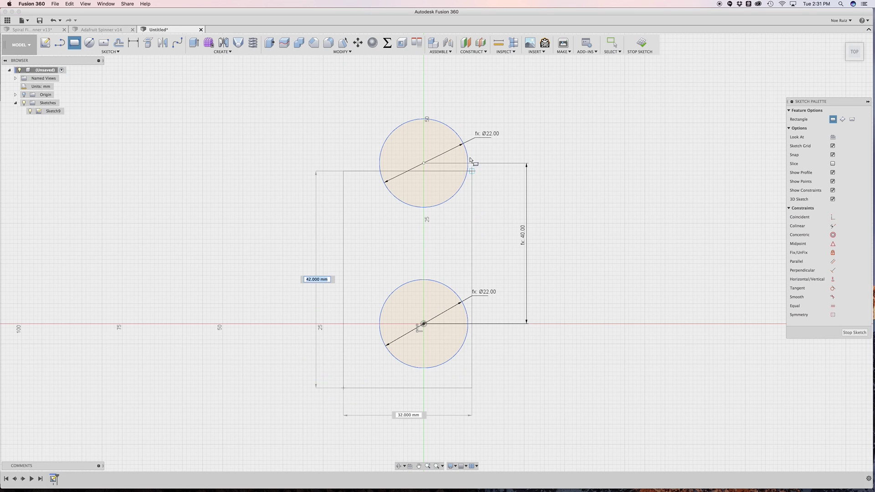
pyautogui.click(516, 95)
pyautogui.press('Escape')
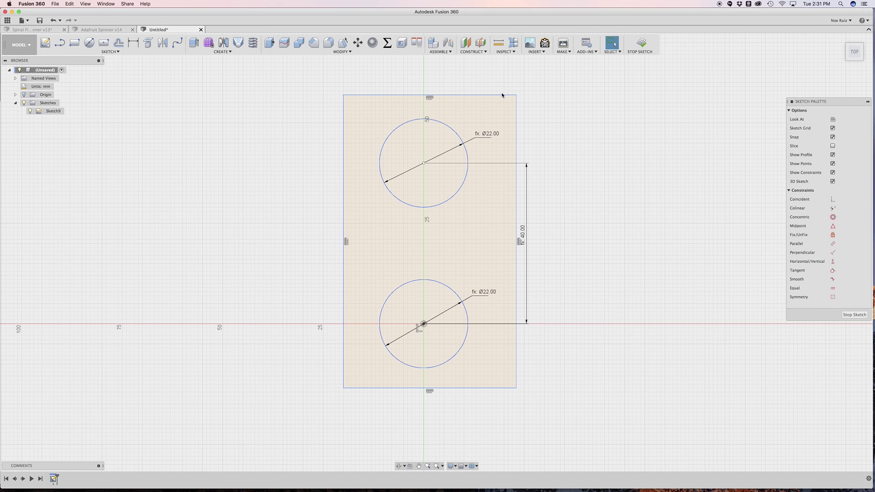
# Step: Shrink the rectangle to about 38 by 70 mm by moving its upper-right and lower-left corners inward
pyautogui.moveTo(516, 95)
pyautogui.mouseDown()
pyautogui.moveTo(486, 111)
pyautogui.moveTo(501, 80)
pyautogui.moveTo(504, 98)
pyautogui.mouseUp()
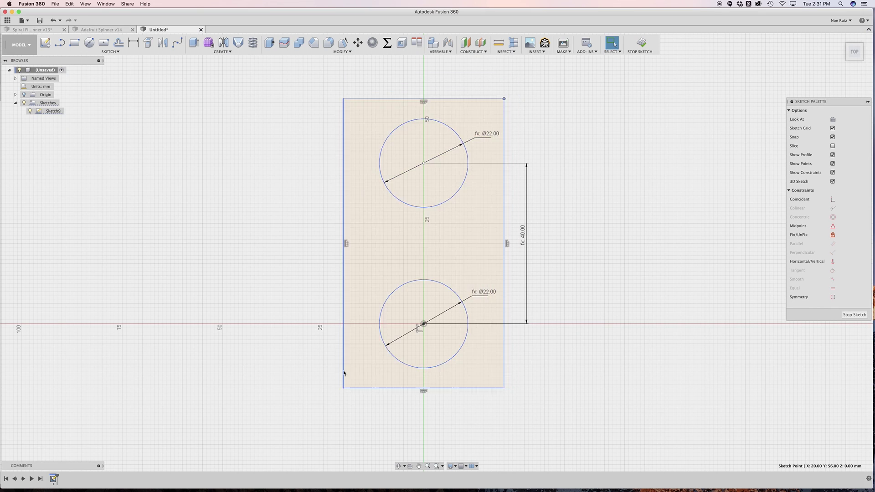
pyautogui.moveTo(343, 388)
pyautogui.mouseDown()
pyautogui.moveTo(363, 367)
pyautogui.moveTo(351, 381)
pyautogui.mouseUp()
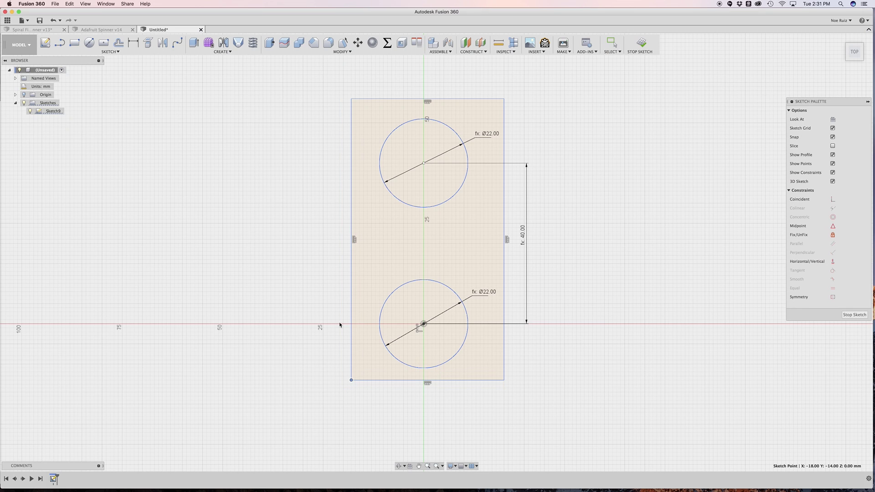
pyautogui.click(475, 206)
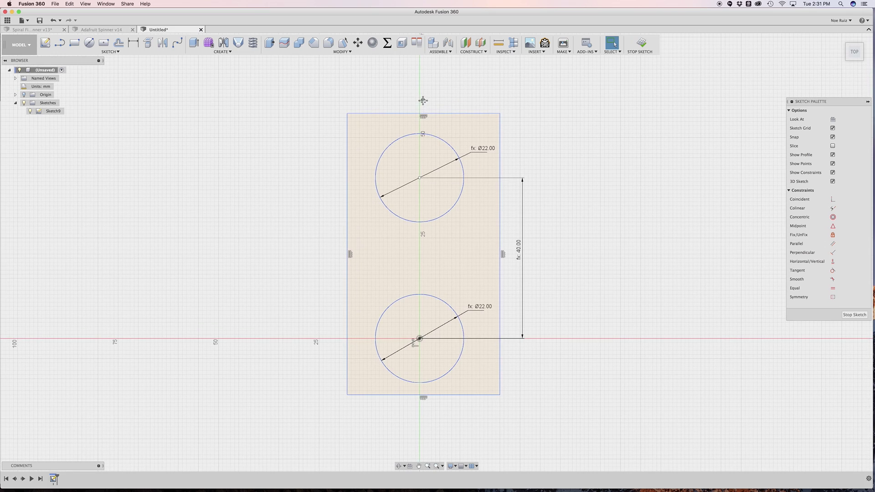
# Step: Dimension the rectangle's top edge from the upper circle's centre and set the distance to the bearingDiameter parameter
pyautogui.moveTo(426, 78); pyautogui.dragTo(436, 91, button='middle')
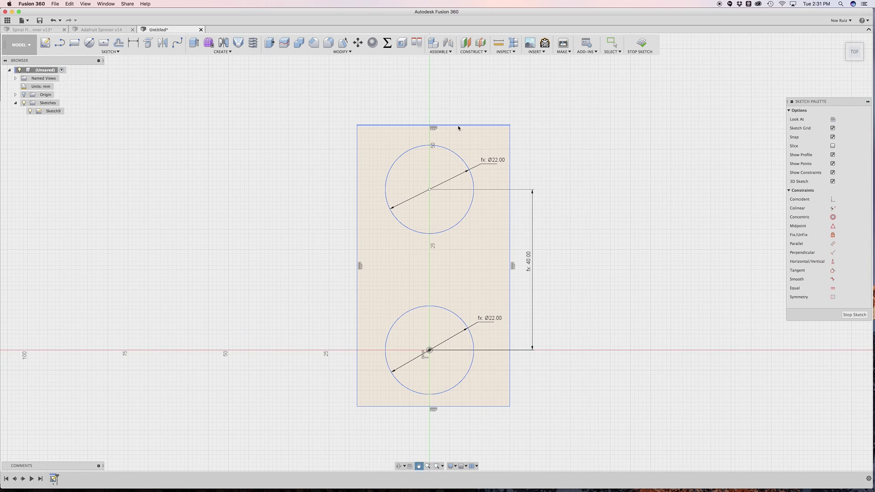
pyautogui.click(409, 128)
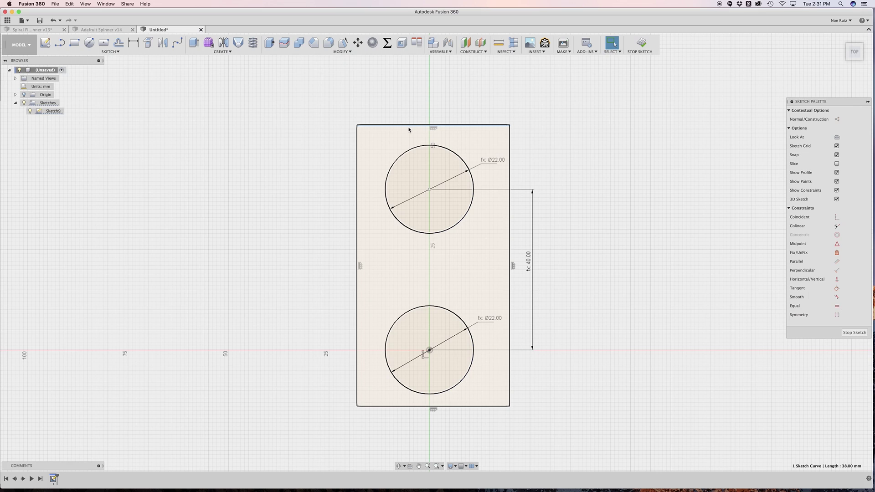
pyautogui.keyDown('shift'); pyautogui.click(431, 191); pyautogui.keyUp('shift')
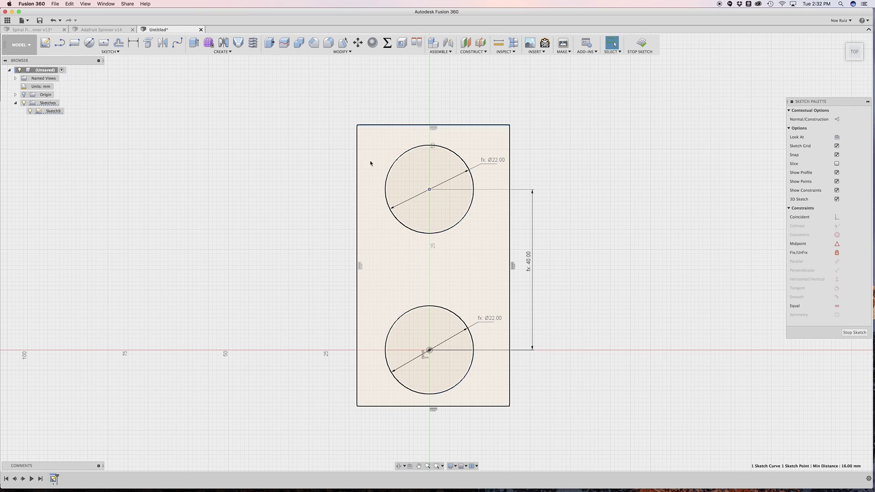
pyautogui.press('d')
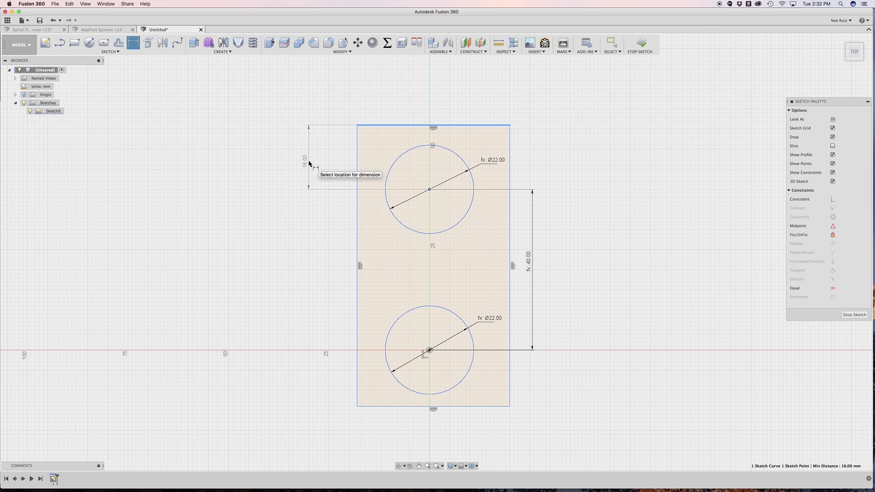
pyautogui.click(309, 163)
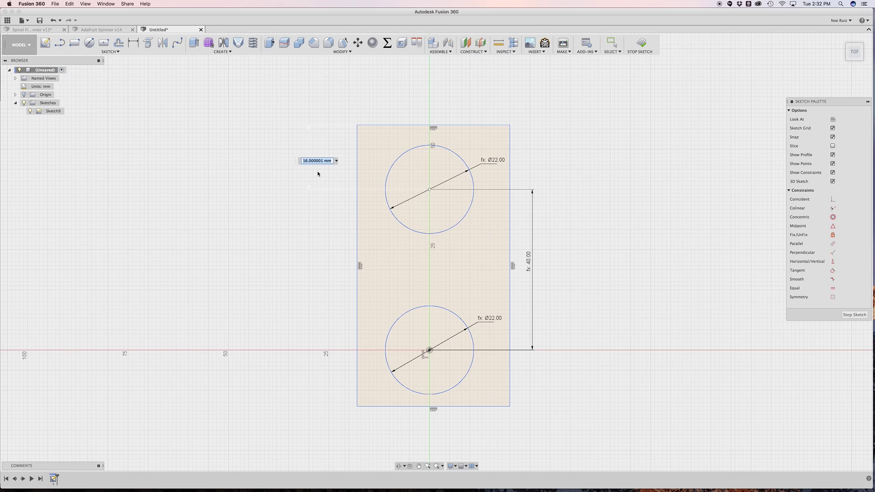
pyautogui.write('dia')
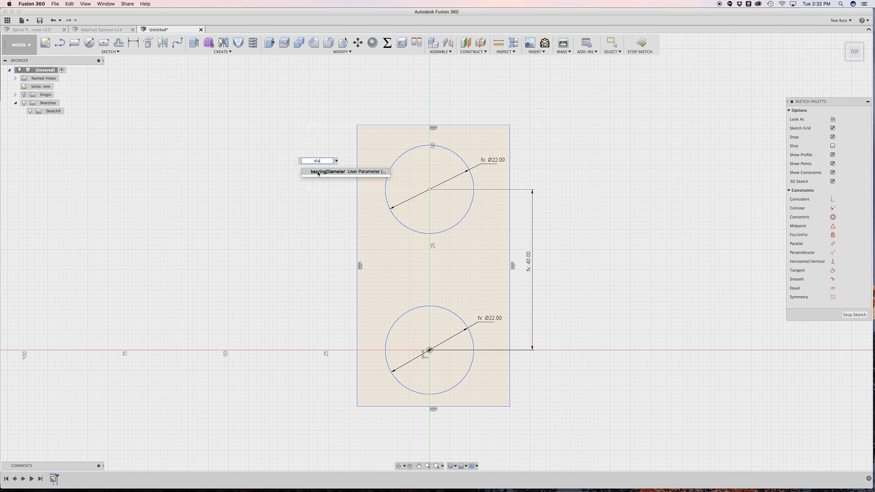
pyautogui.click(318, 172)
pyautogui.press('Return')
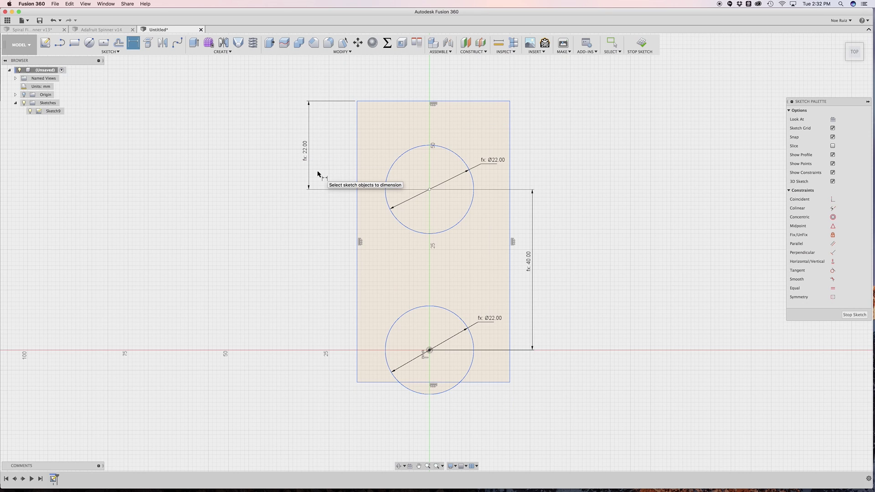
# Step: Set the distance from the upper circle's centre to the rectangle's top edge to bearingDiameter / 2 + 4mm
pyautogui.doubleClick(307, 152)
pyautogui.press('Right')
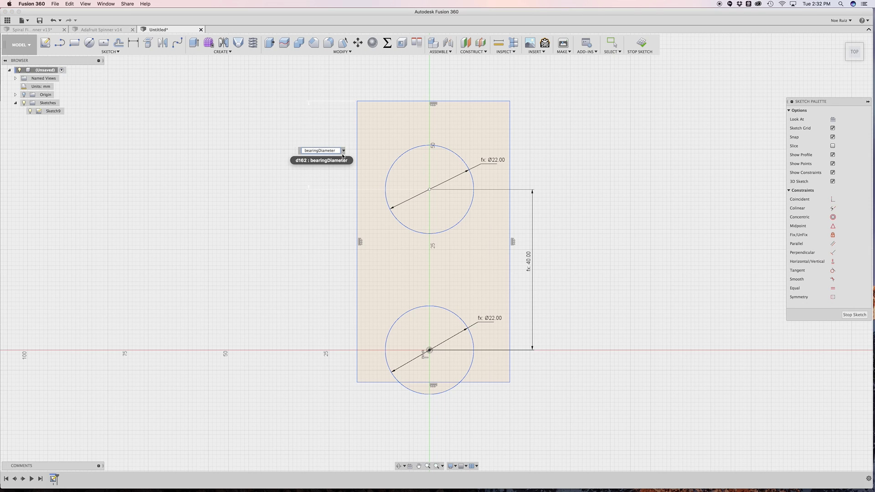
pyautogui.write('/ 2 + 4mm')
pyautogui.press('Left')
pyautogui.press('Left')
pyautogui.press('Left')
pyautogui.press('Left')
pyautogui.press('Left')
pyautogui.press('Left')
pyautogui.press('Left')
pyautogui.press('Left')
pyautogui.press('Left')
pyautogui.press('Left')
pyautogui.press('Left')
pyautogui.press('Left')
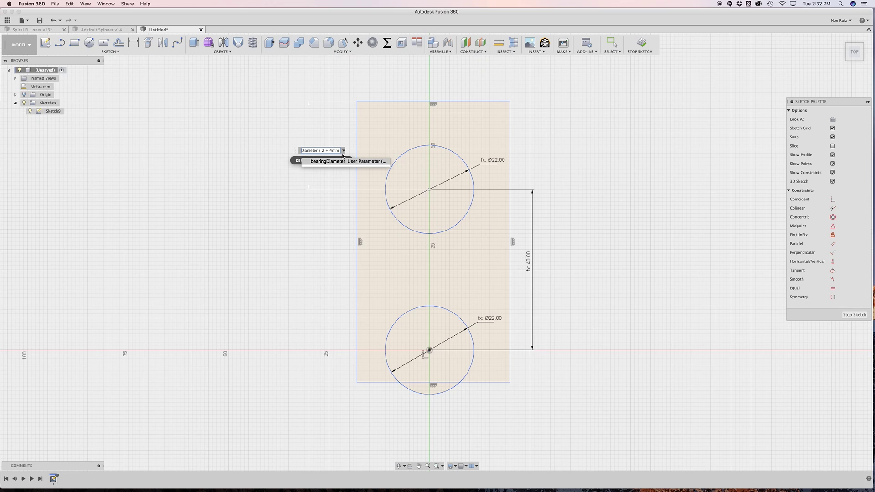
pyautogui.press('Left')
pyautogui.press('Left')
pyautogui.press('Left')
pyautogui.press('Left')
pyautogui.press('Left')
pyautogui.press('Left')
pyautogui.press('Left')
pyautogui.press('Left')
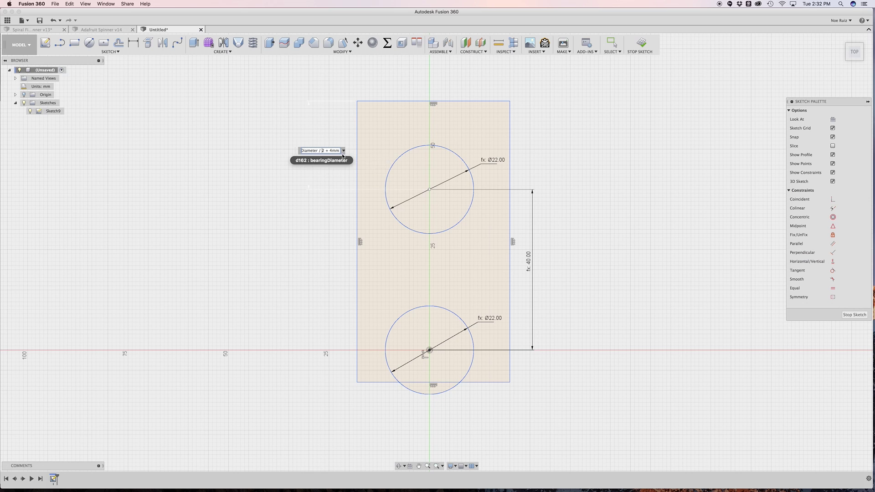
pyautogui.press('Left')
pyautogui.press('Left')
pyautogui.press('Left')
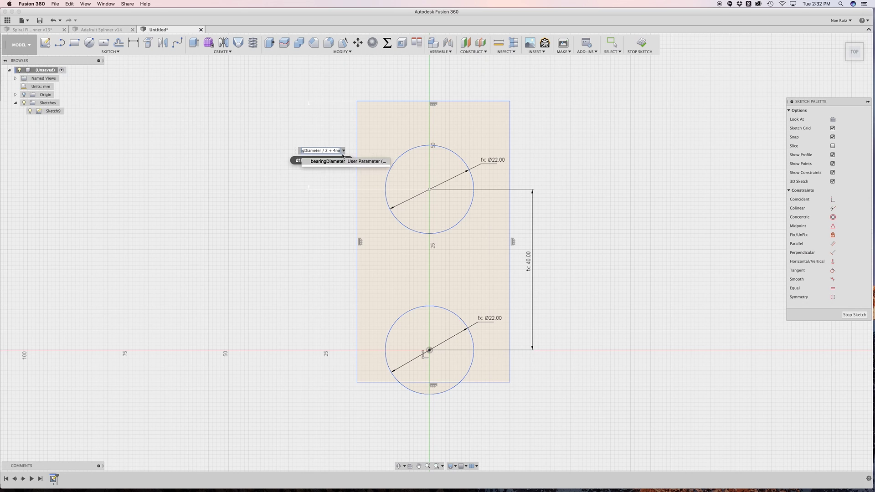
pyautogui.press('Return')
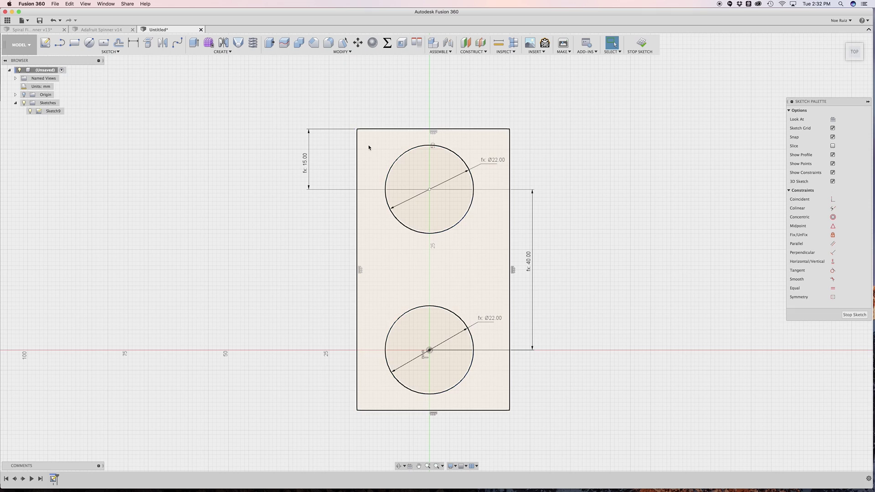
# Step: Copy the top-edge dimension's expression, then dimension the rectangle's left edge from the upper circle's centre as bearingDiameter / 2 + 4 mm
pyautogui.doubleClick(306, 161)
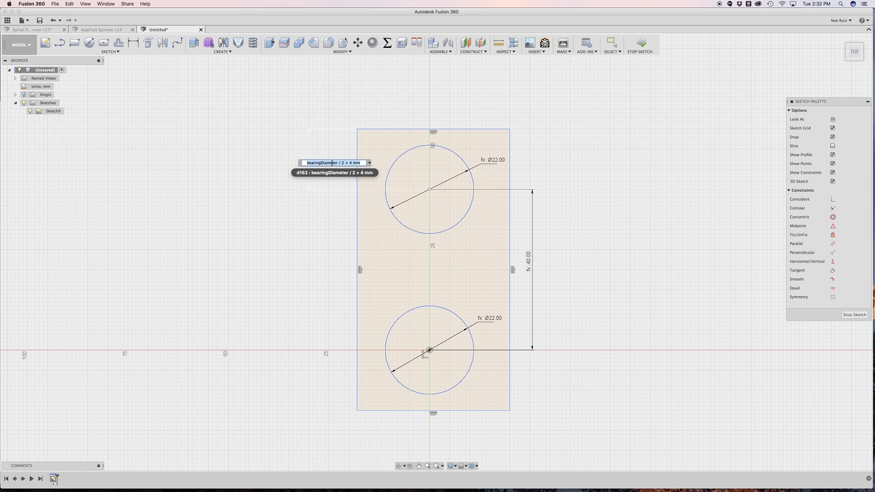
pyautogui.press('Return')
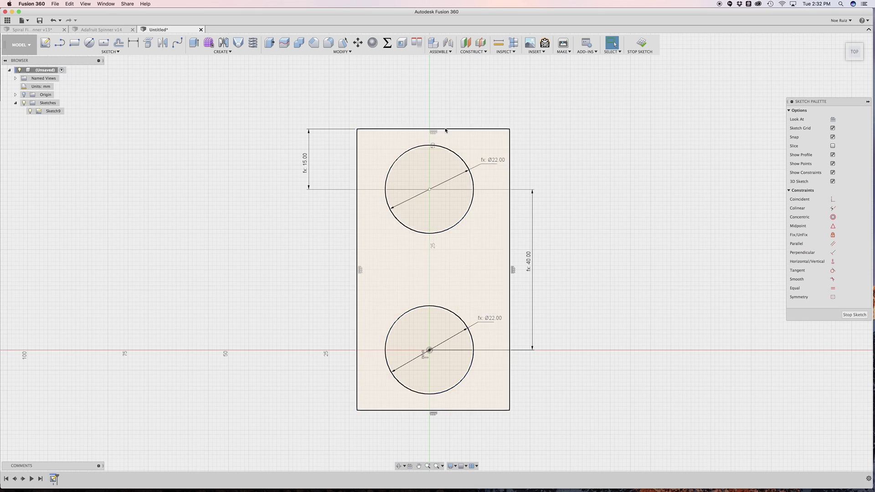
pyautogui.click(356, 193)
pyautogui.click(429, 190)
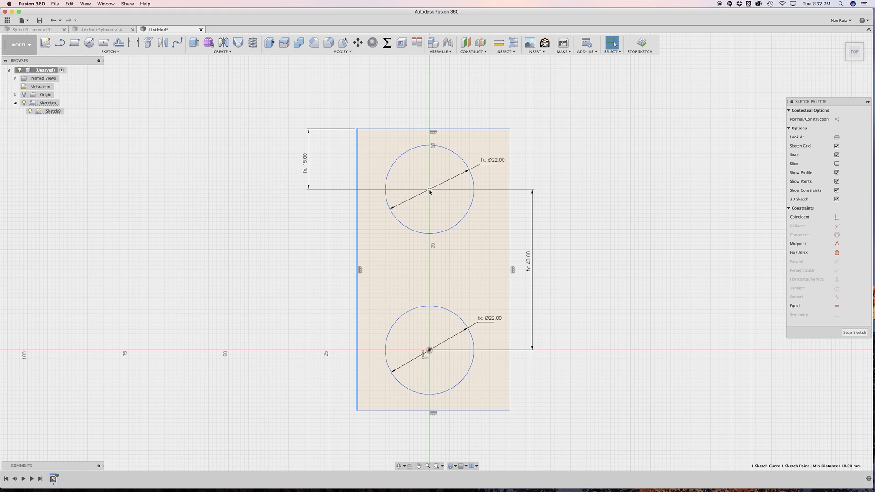
pyautogui.press('d')
pyautogui.click(403, 101)
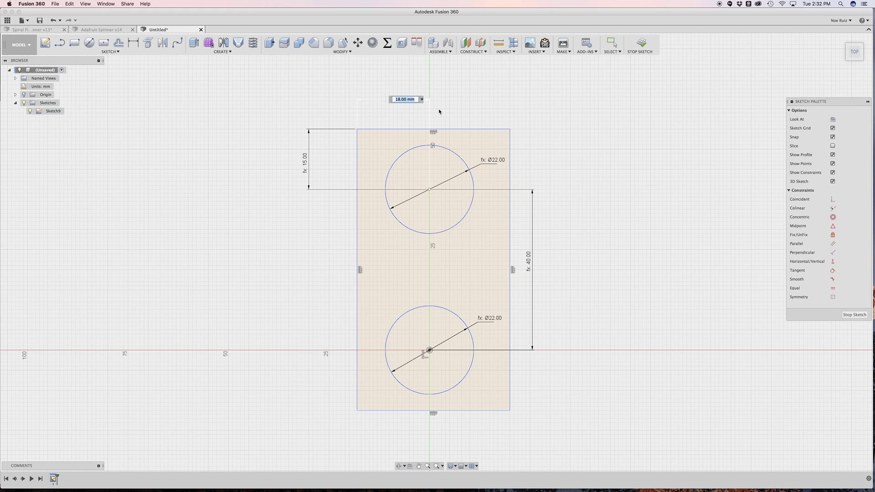
pyautogui.write('r / 2 + 4 mm')
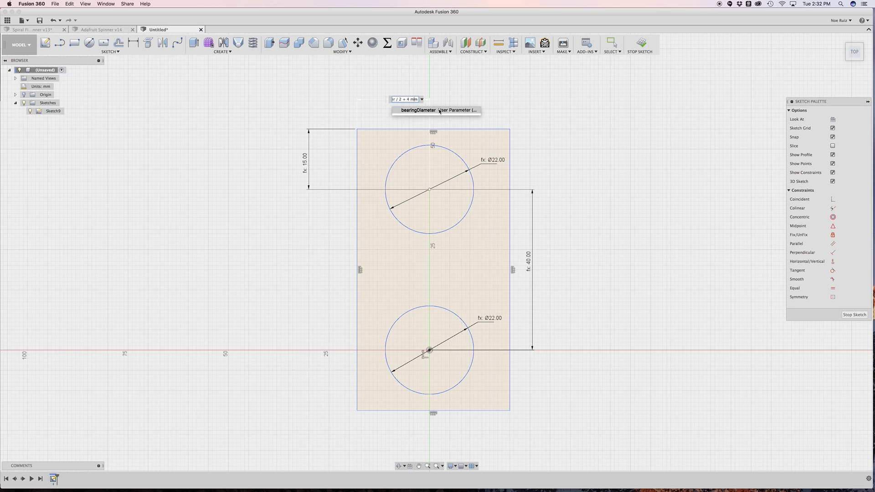
pyautogui.press('Return')
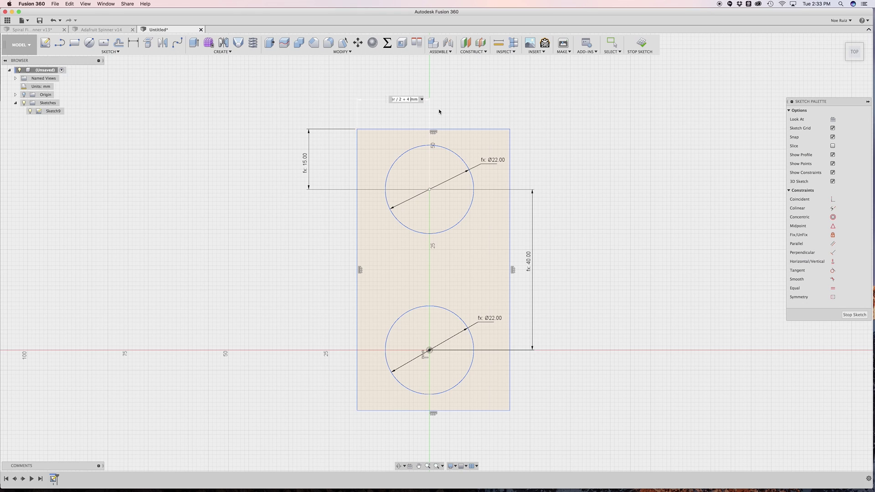
pyautogui.press('Return')
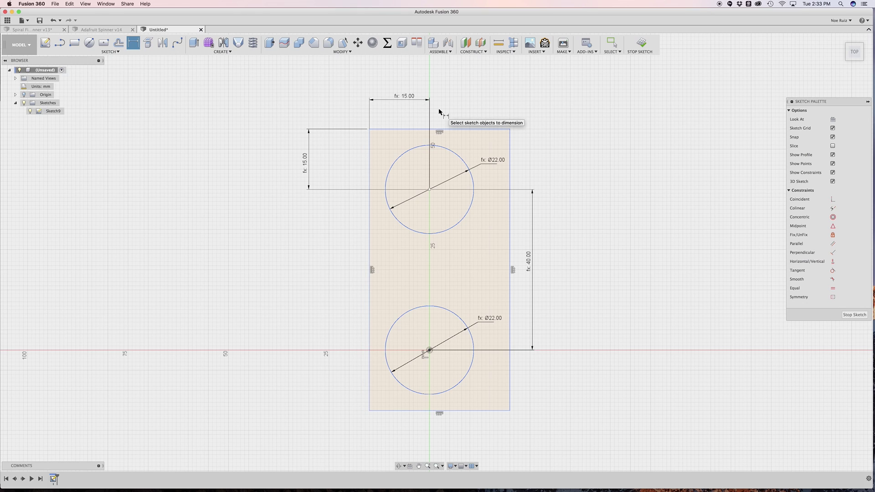
# Step: Dimension the rectangle's right edge from the upper circle's centre, using the same bearingDiameter / 2 + 4 mm expression
pyautogui.click(510, 172)
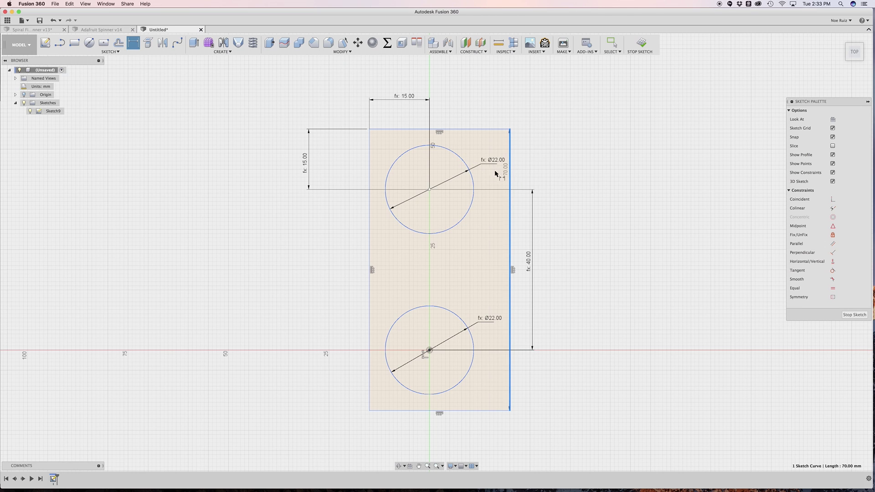
pyautogui.click(429, 189)
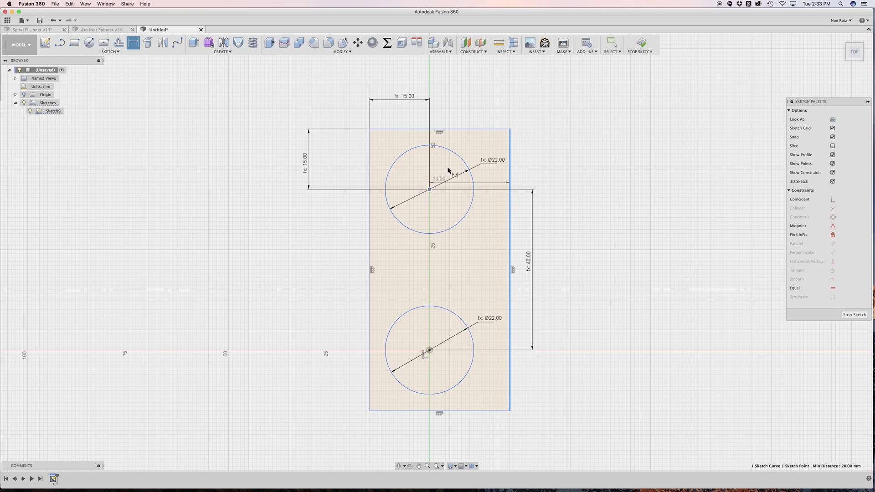
pyautogui.click(489, 109)
pyautogui.write('15')
pyautogui.press('Return')
pyautogui.scroll(5, 499, 116)
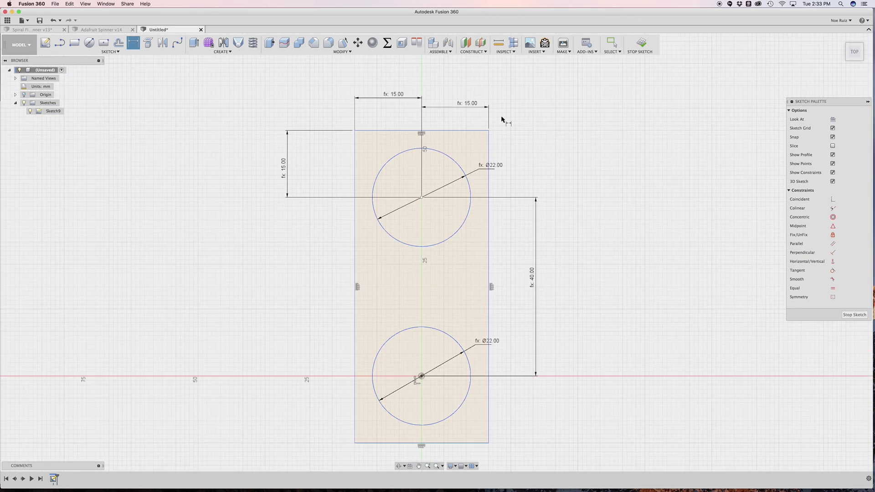
pyautogui.press('Escape')
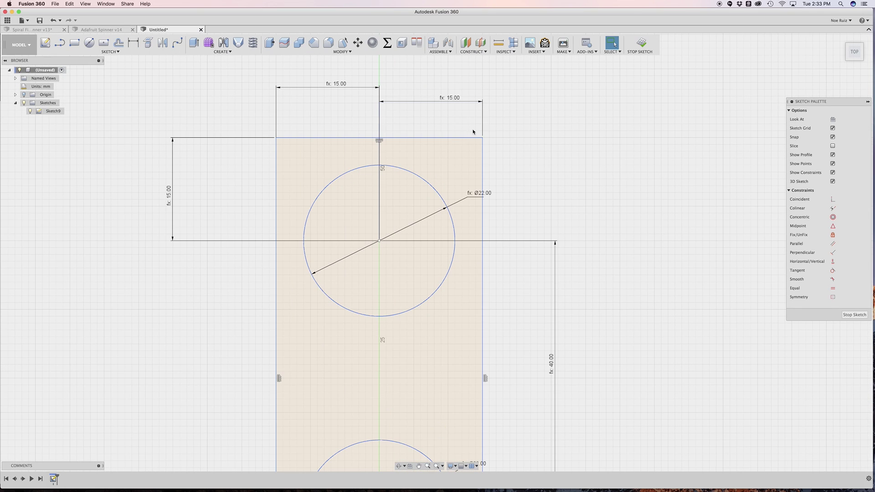
# Step: Measure the gap between the rectangle's top edge and the upper circle, and review the left-edge dimension's expression
pyautogui.click(399, 138)
pyautogui.keyDown('shift'); pyautogui.click(389, 166); pyautogui.keyUp('shift')
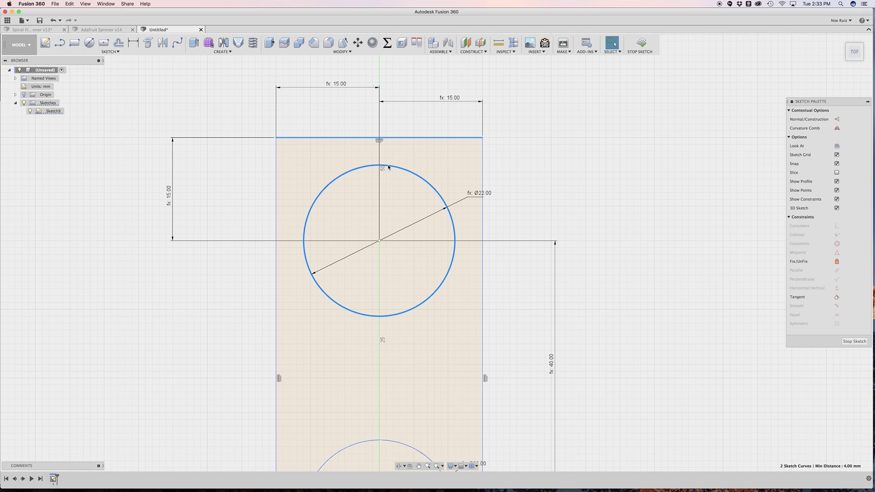
pyautogui.press('Escape')
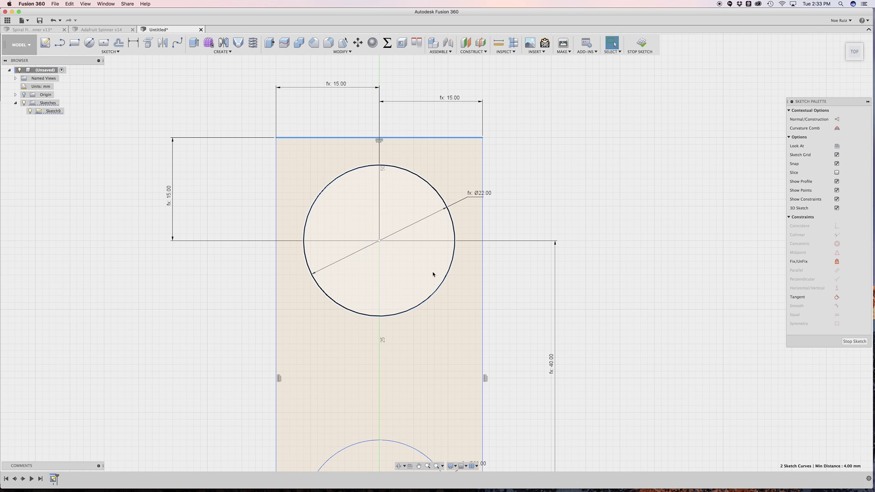
pyautogui.click(452, 232)
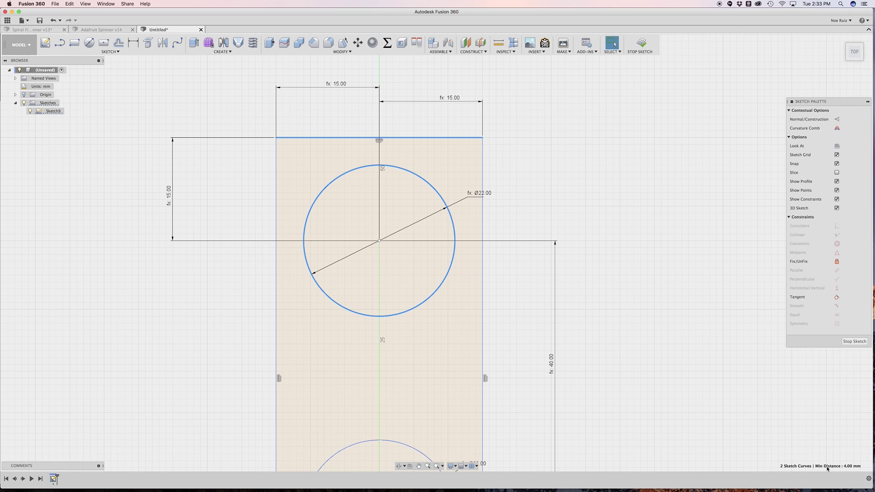
pyautogui.click(589, 204)
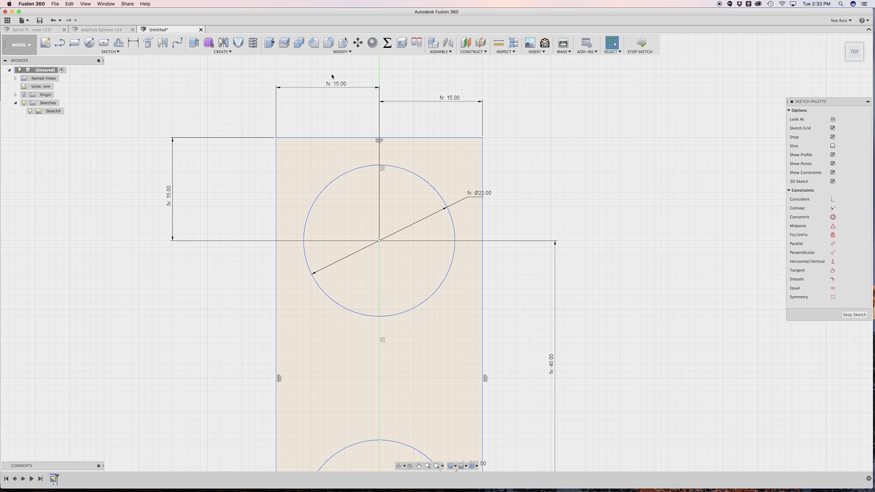
pyautogui.doubleClick(345, 89)
pyautogui.click(370, 89)
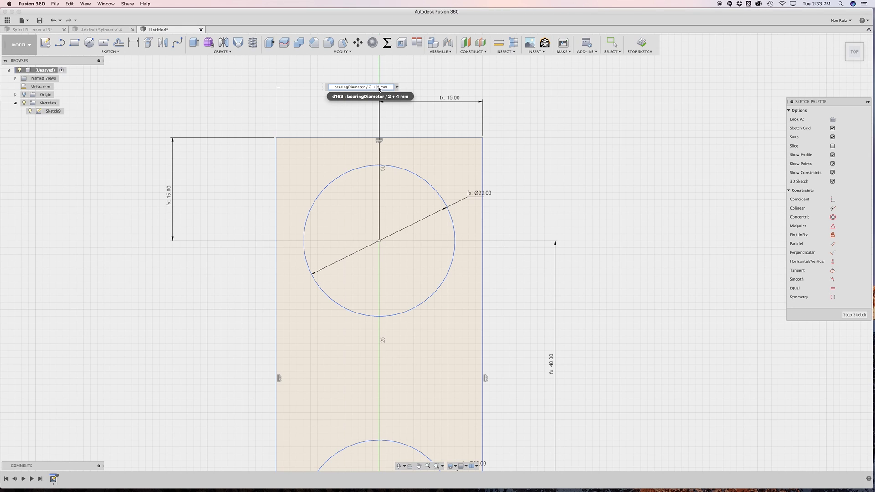
pyautogui.press('Return')
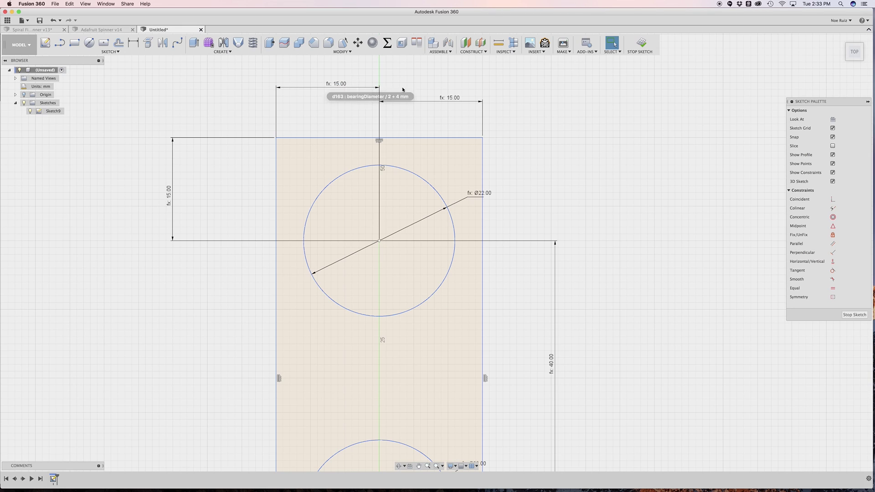
# Step: Line up the right-edge dimension with the left-edge dimension above the rectangle
pyautogui.moveTo(448, 92); pyautogui.dragTo(429, 89)
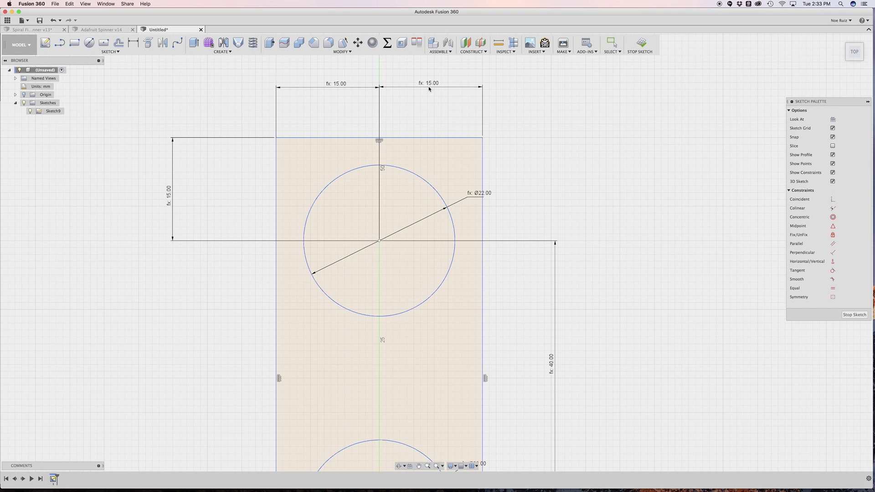
pyautogui.scroll(2, 435, 95)
pyautogui.scroll(-5, 435, 94)
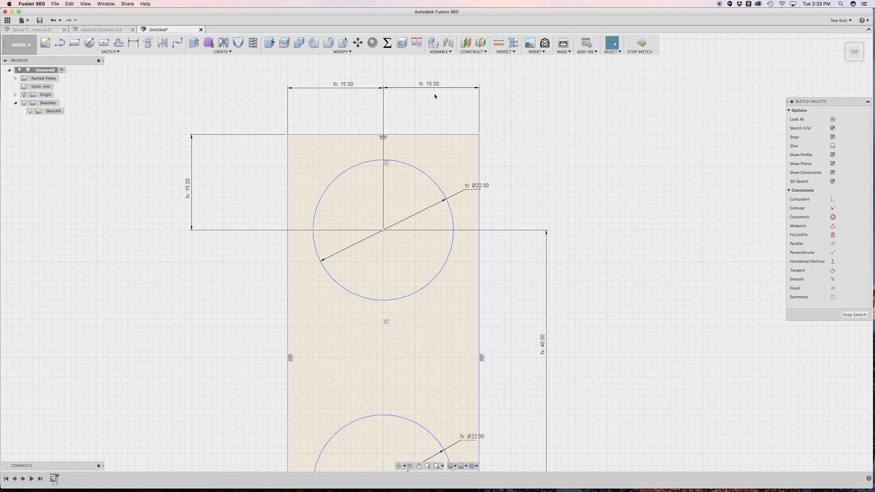
pyautogui.scroll(-1, 283, 191)
pyautogui.click(344, 160)
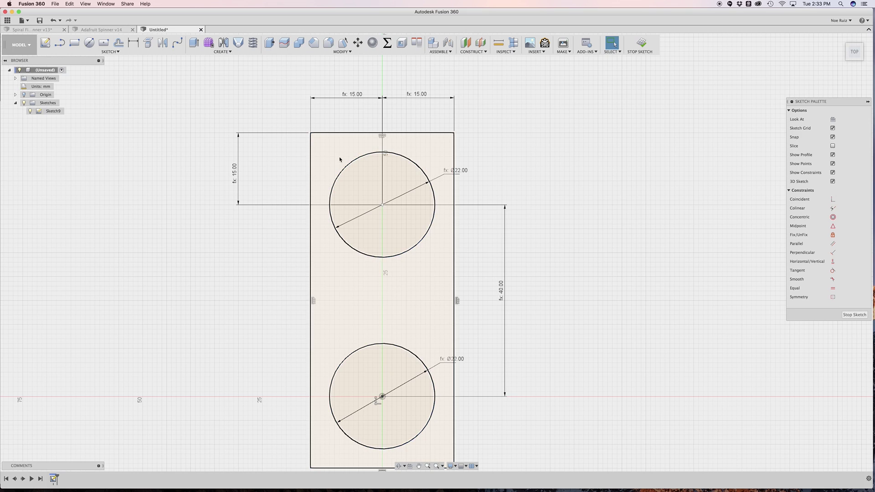
# Step: Move the rectangle's lower-right corner up to Y -11 mm so the bottom edge touches the lower circle
pyautogui.moveTo(291, 376); pyautogui.dragTo(293, 251, button='middle')
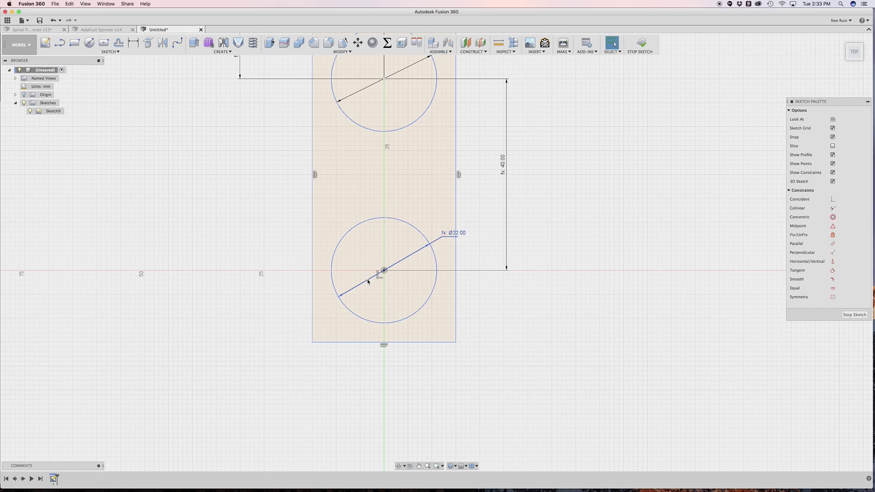
pyautogui.scroll(5, 372, 321)
pyautogui.scroll(-4, 331, 294)
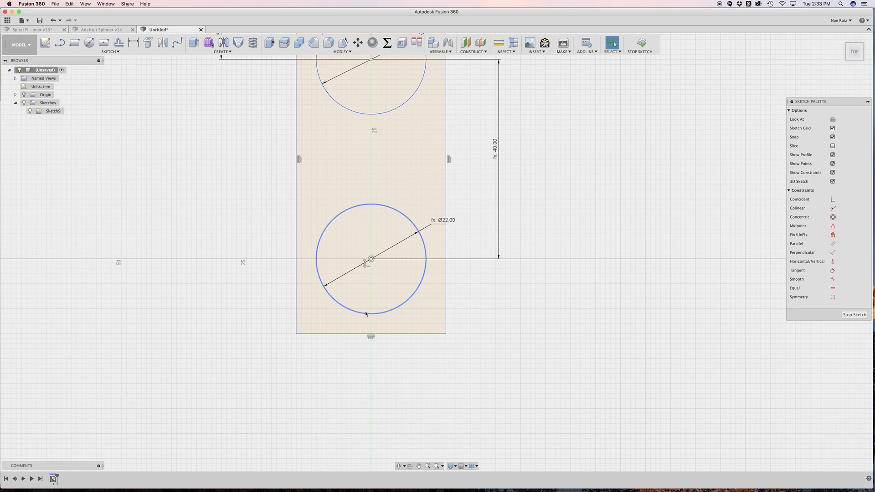
pyautogui.moveTo(376, 267); pyautogui.dragTo(383, 323, button='middle')
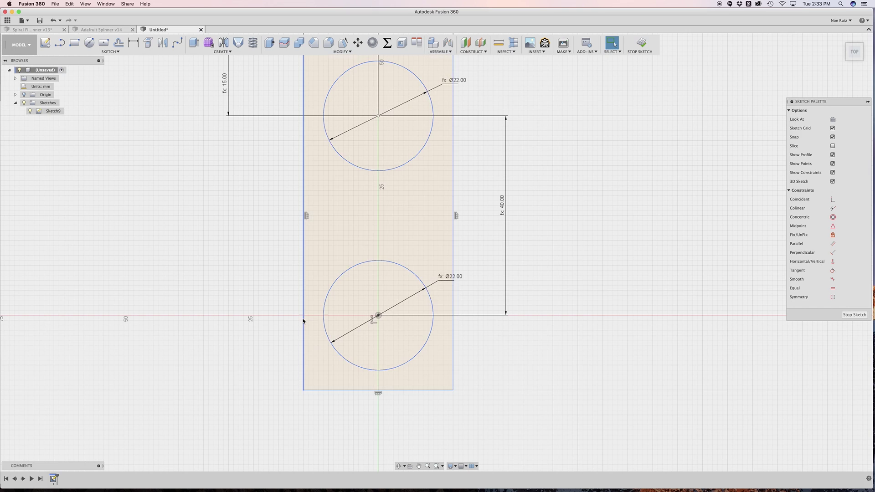
pyautogui.moveTo(453, 390); pyautogui.dragTo(452, 303)
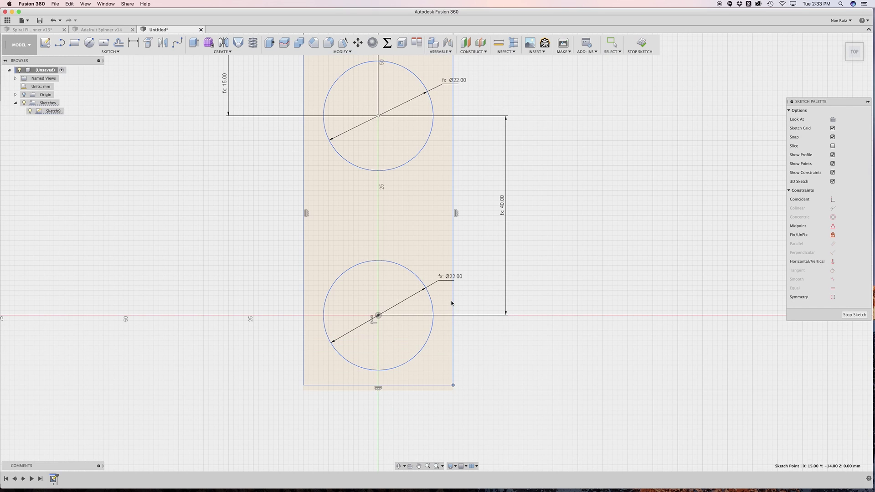
pyautogui.moveTo(453, 390); pyautogui.dragTo(450, 317)
pyautogui.scroll(4, 441, 350)
pyautogui.scroll(-3, 443, 349)
pyautogui.moveTo(474, 340); pyautogui.dragTo(479, 340, button='middle')
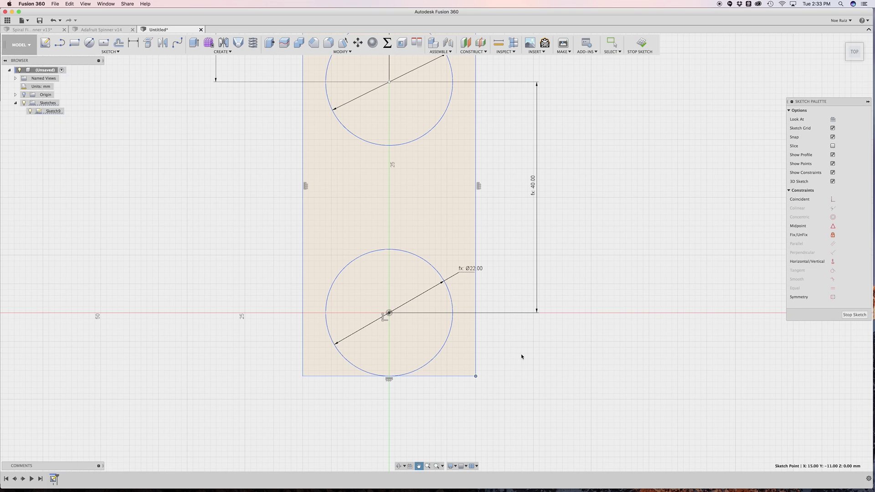
# Step: Draw a 17.5 mm horizontal line from the lower circle's centre outward past the rectangle's left edge and convert it to a construction line
pyautogui.scroll(4, 389, 330)
pyautogui.scroll(2, 387, 315)
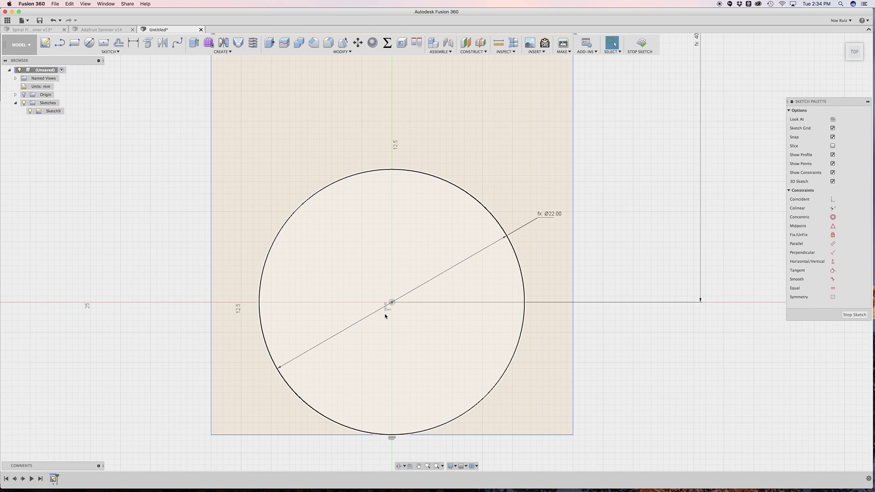
pyautogui.scroll(-3, 389, 310)
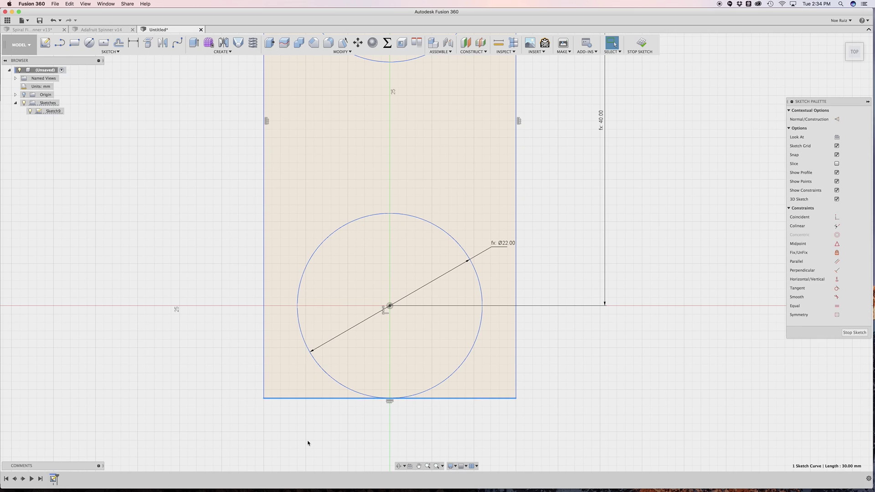
pyautogui.click(59, 43)
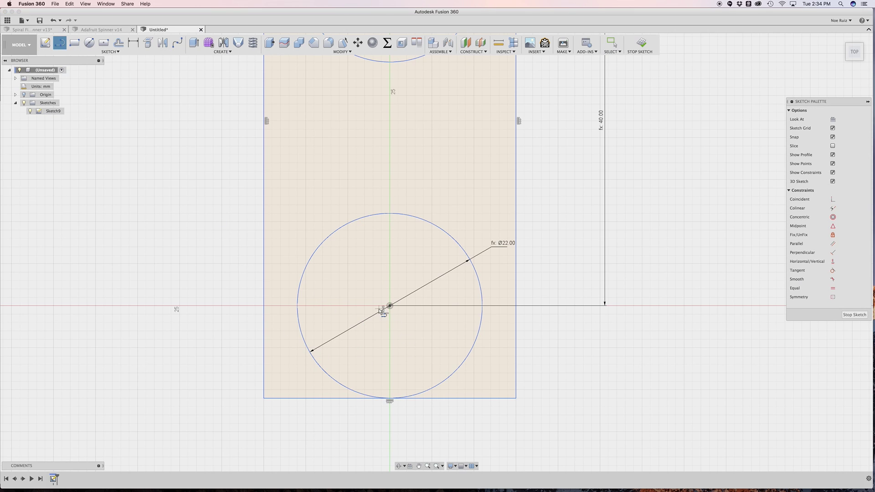
pyautogui.scroll(4, 393, 309)
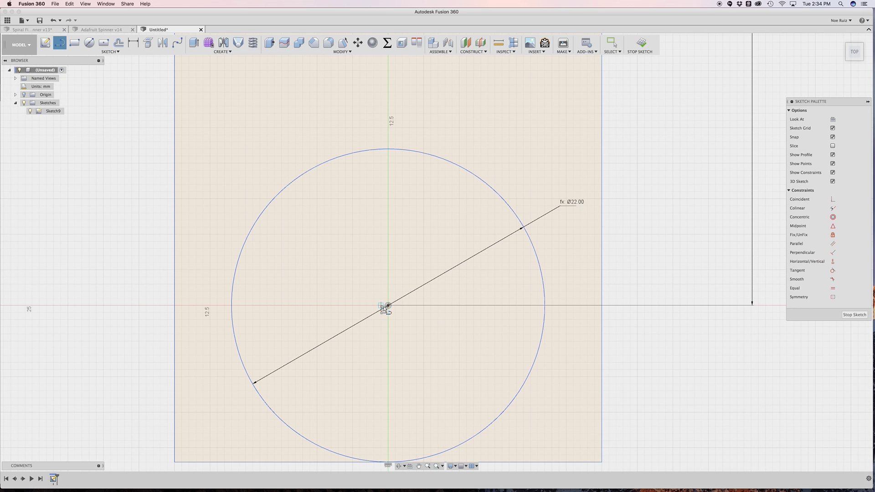
pyautogui.click(387, 305)
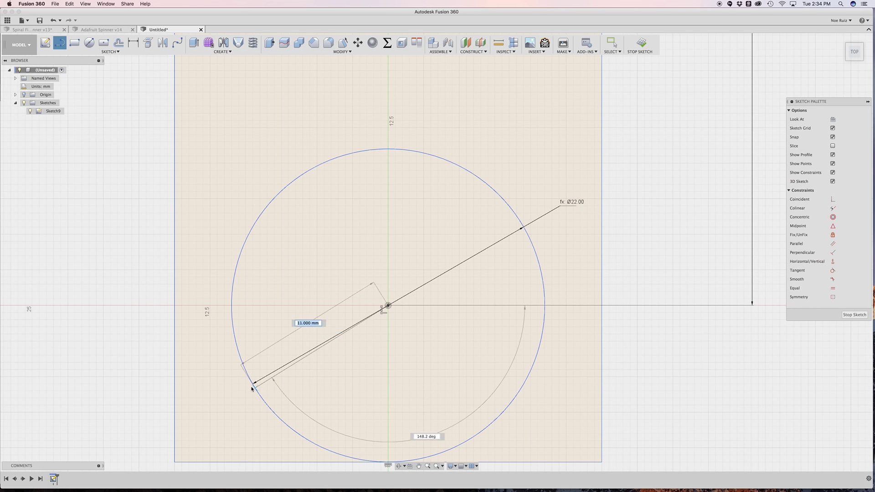
pyautogui.click(138, 306)
pyautogui.press('Escape')
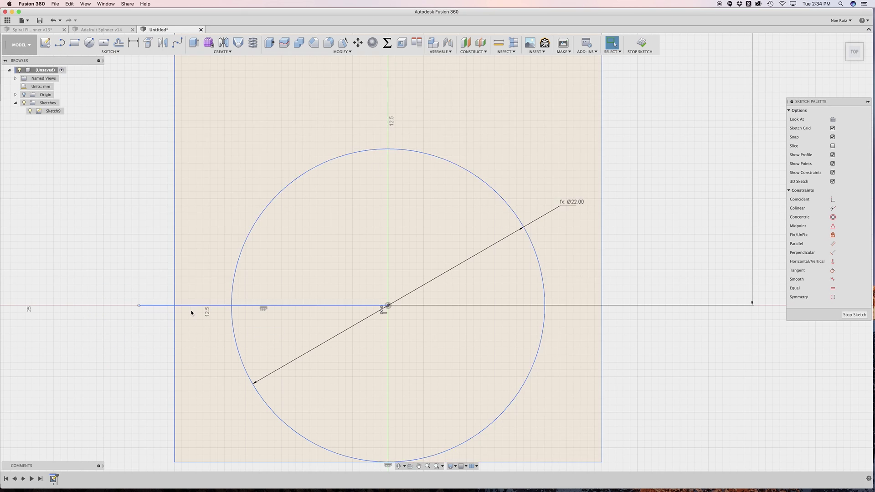
pyautogui.click(157, 306)
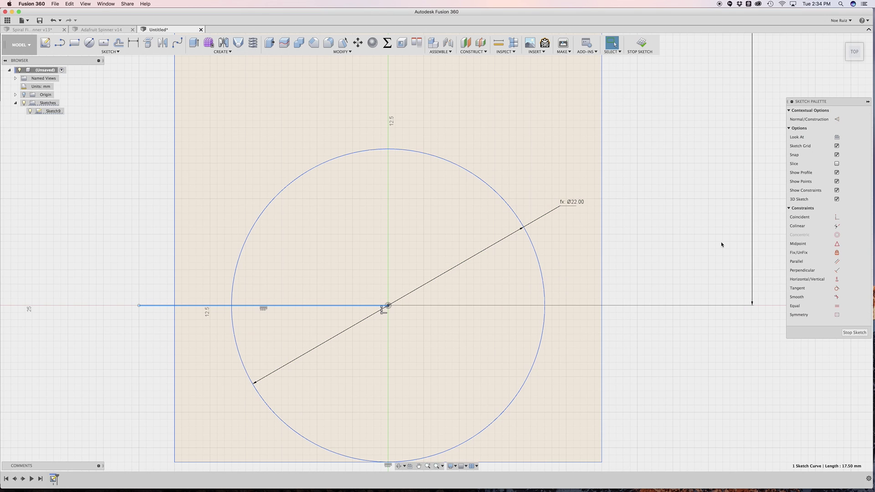
pyautogui.click(838, 120)
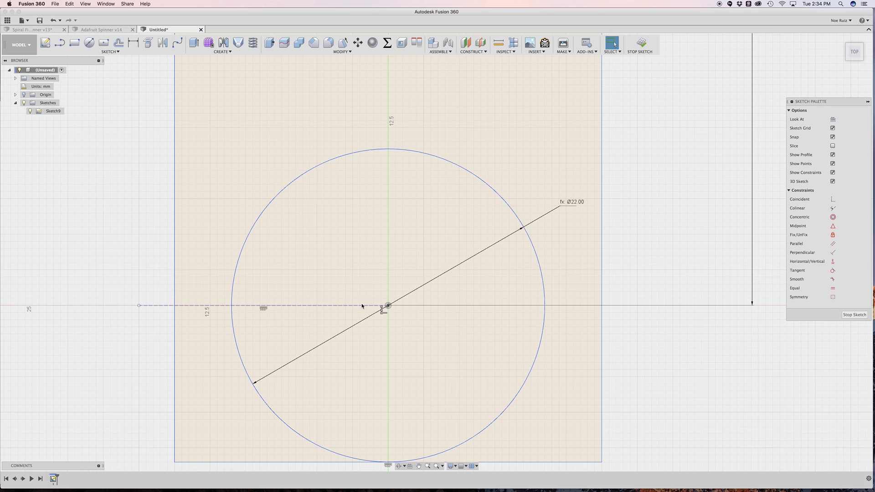
pyautogui.click(219, 265)
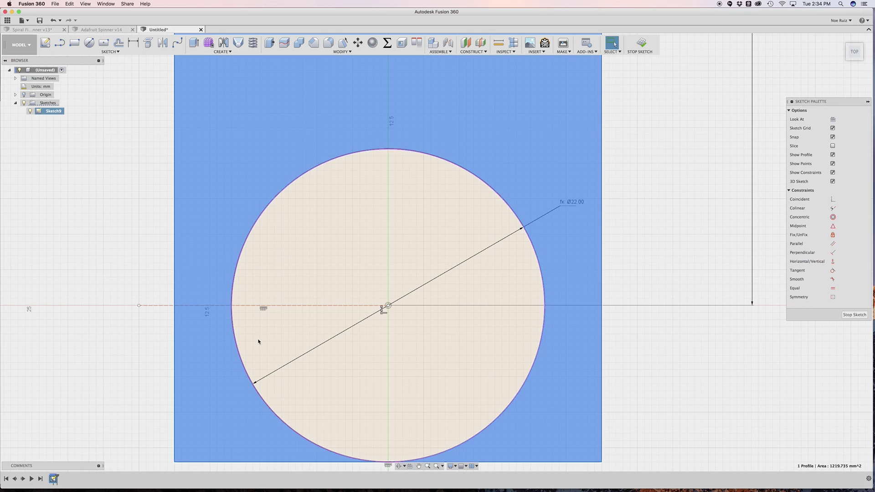
pyautogui.click(287, 264)
pyautogui.click(576, 301)
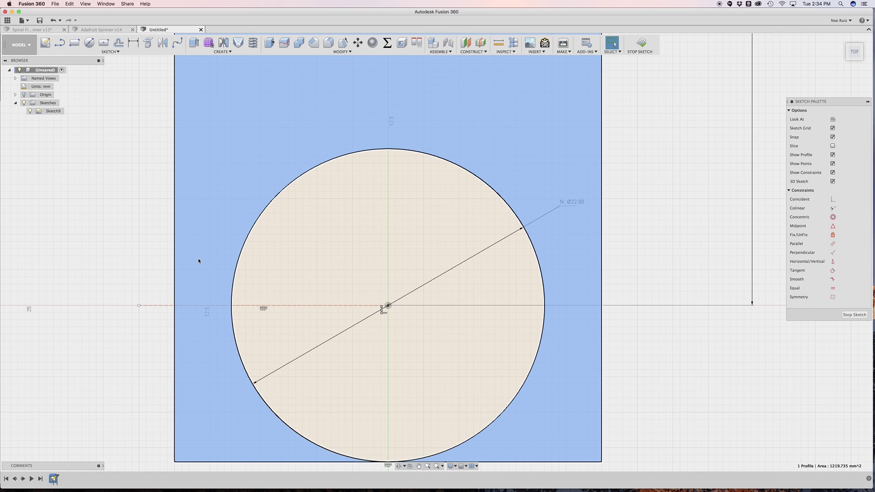
pyautogui.click(90, 316)
pyautogui.scroll(2, 364, 259)
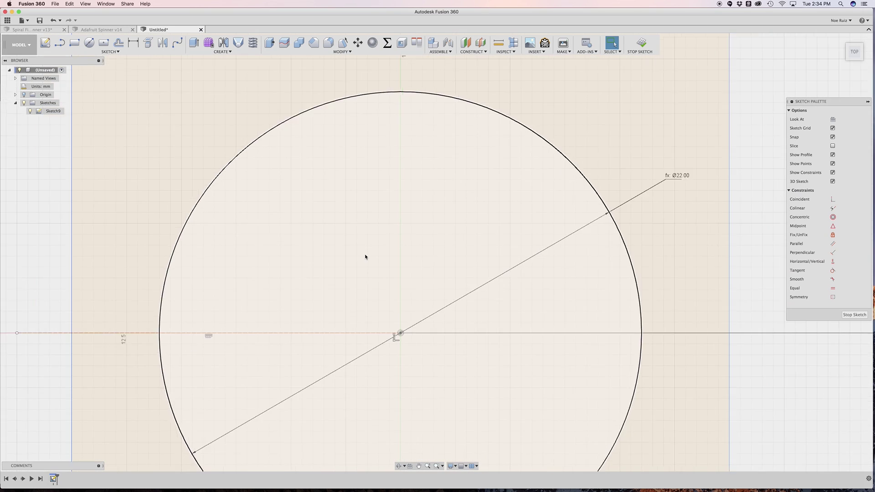
pyautogui.scroll(-5, 365, 256)
pyautogui.scroll(1, 383, 254)
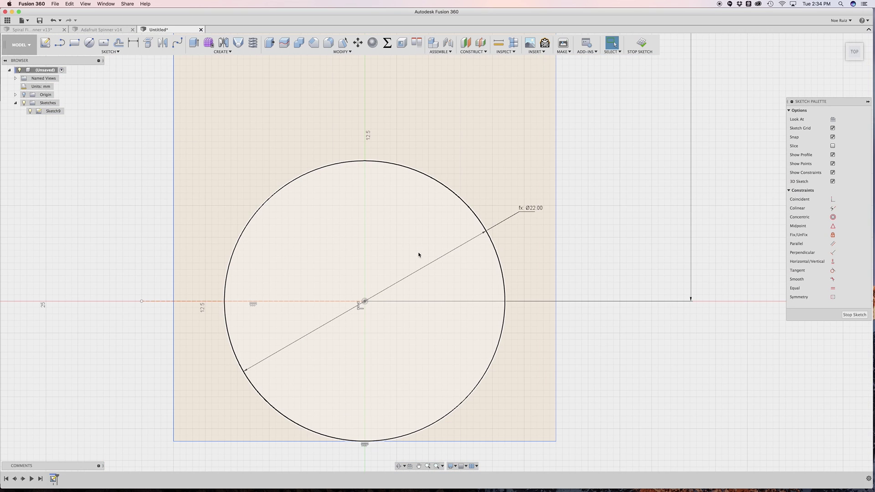
pyautogui.scroll(2, 508, 289)
# Step: Apply a Colinear constraint between the rectangle's bottom edge and the horizontal construction line through the lower circle's centre
pyautogui.click(552, 430)
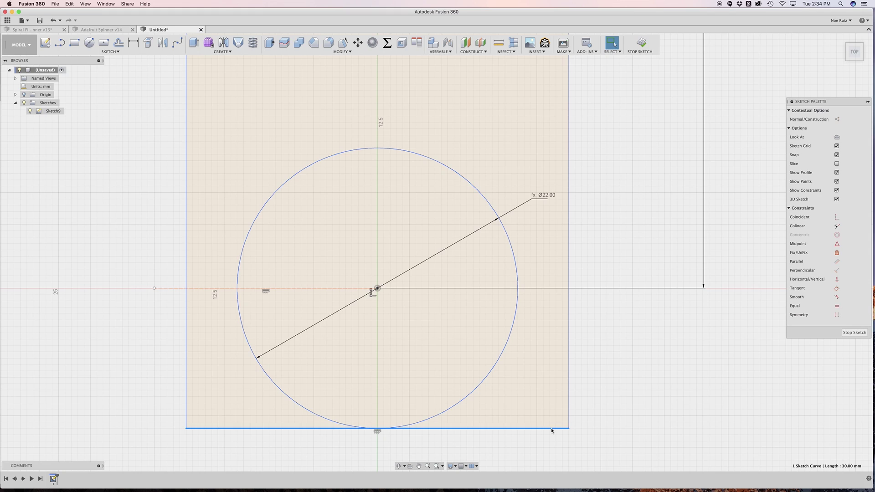
pyautogui.keyDown('shift'); pyautogui.click(346, 288); pyautogui.keyUp('shift')
pyautogui.click(129, 298)
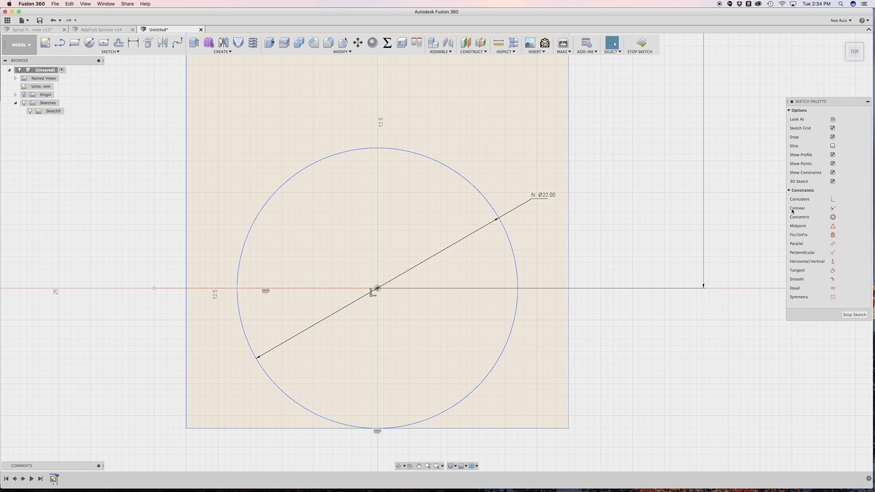
pyautogui.click(832, 208)
pyautogui.click(486, 429)
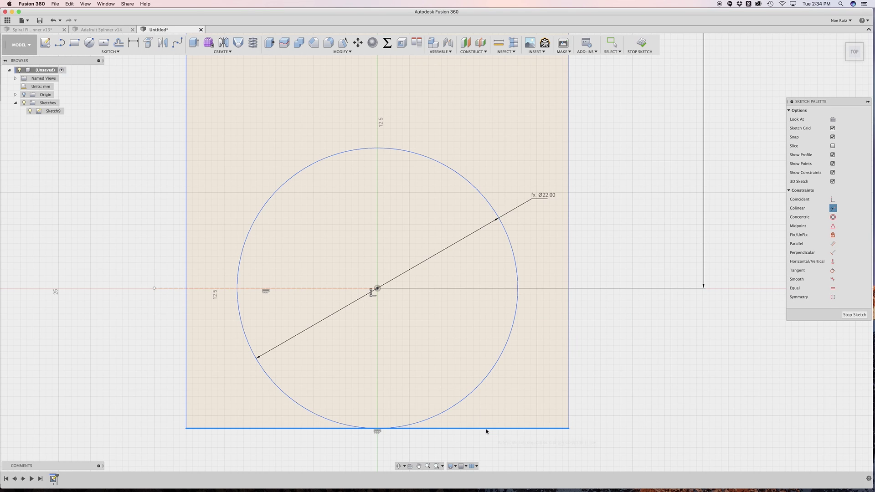
pyautogui.click(330, 287)
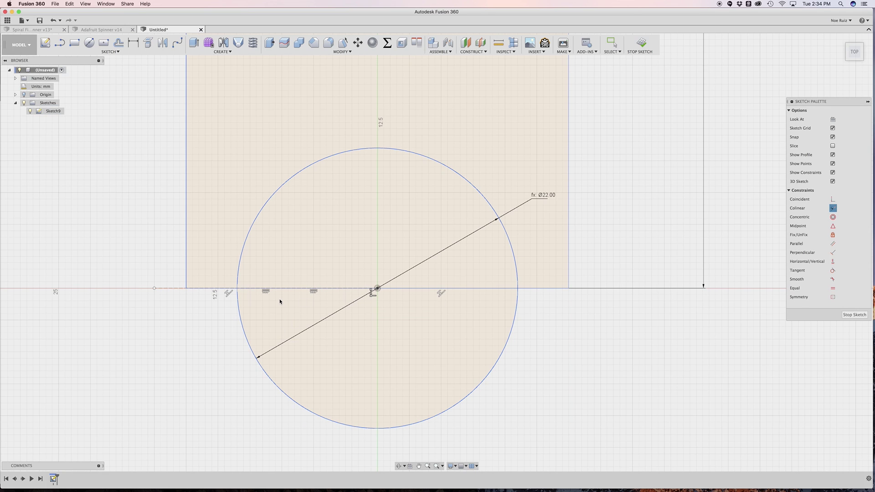
pyautogui.scroll(-5, 280, 301)
pyautogui.moveTo(276, 303); pyautogui.dragTo(317, 324, button='middle')
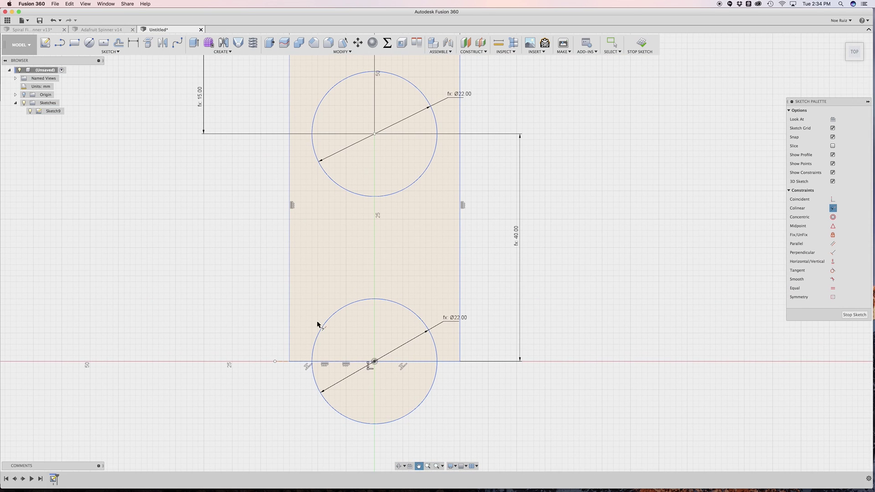
pyautogui.press('Escape')
# Step: Test the sketch's parametric behaviour by setting the FingerDistance user parameter to 50 mm
pyautogui.moveTo(294, 220); pyautogui.dragTo(313, 268, button='middle')
pyautogui.scroll(-3, 312, 263)
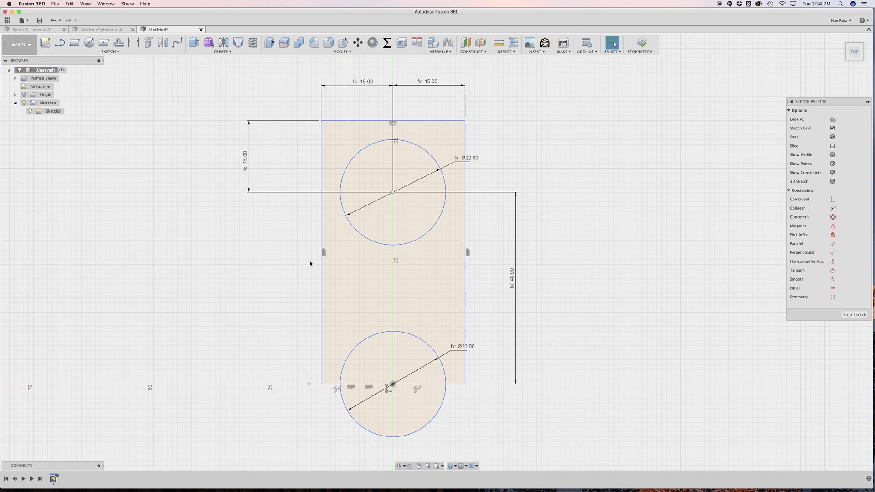
pyautogui.scroll(-2, 294, 246)
pyautogui.scroll(3, 300, 249)
pyautogui.scroll(-2, 301, 249)
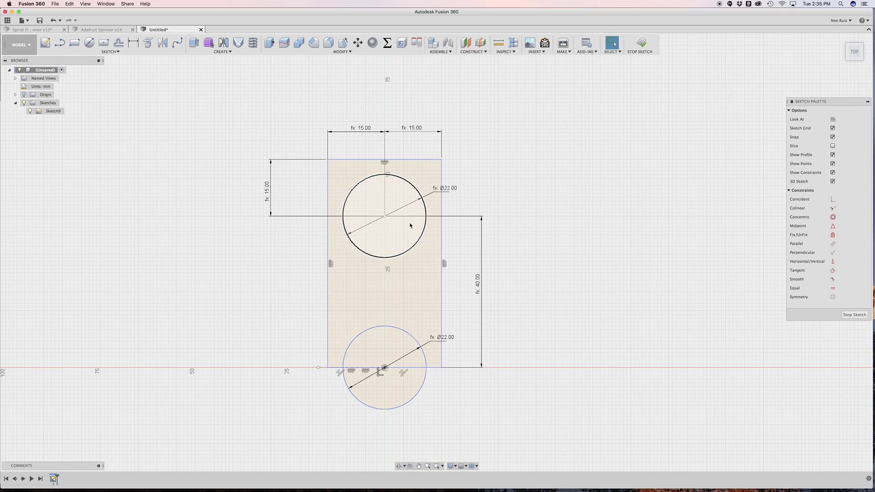
pyautogui.click(386, 42)
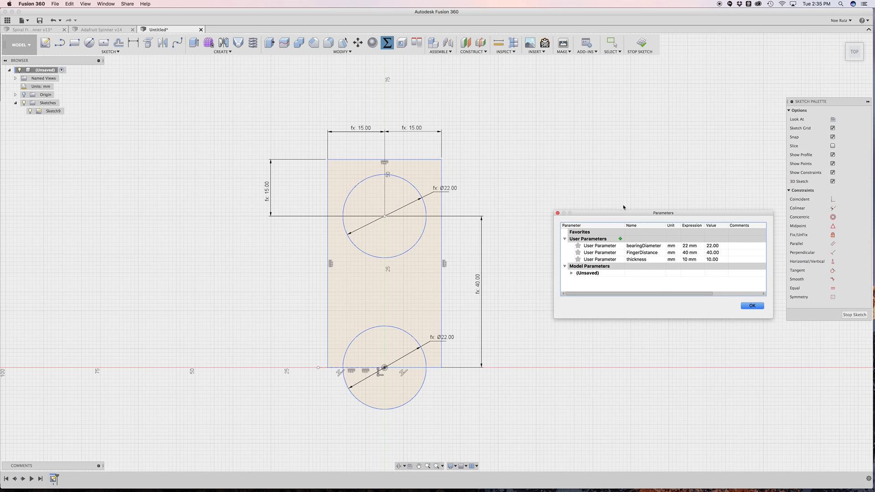
pyautogui.doubleClick(687, 252)
pyautogui.write('5')
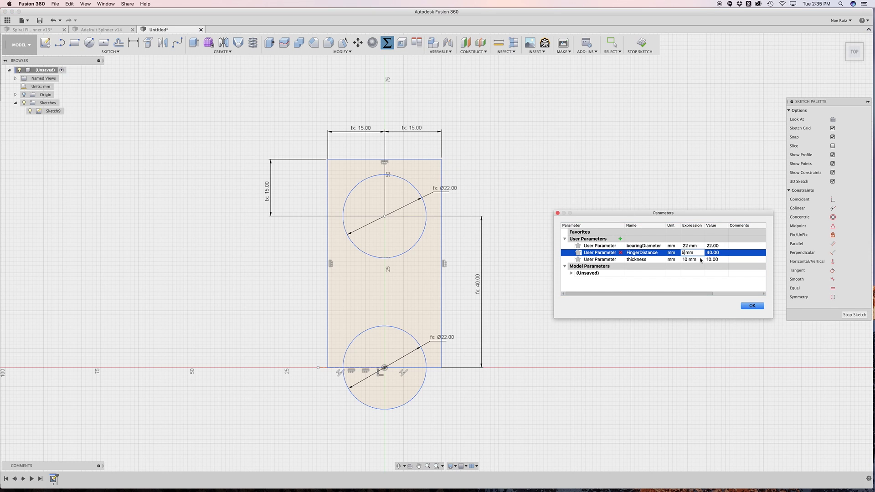
pyautogui.write('0')
pyautogui.press('Return')
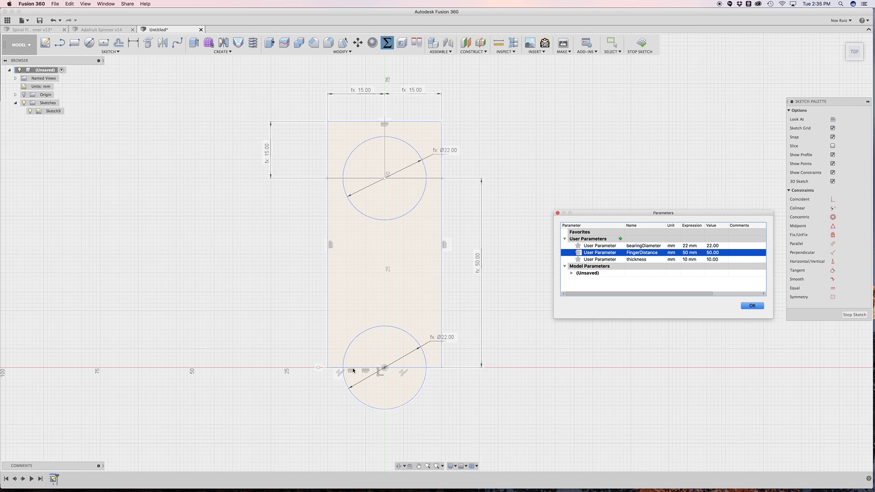
# Step: Set the FingerDistance user parameter to 30 mm and accept the parameters
pyautogui.click(686, 253)
pyautogui.press('Return')
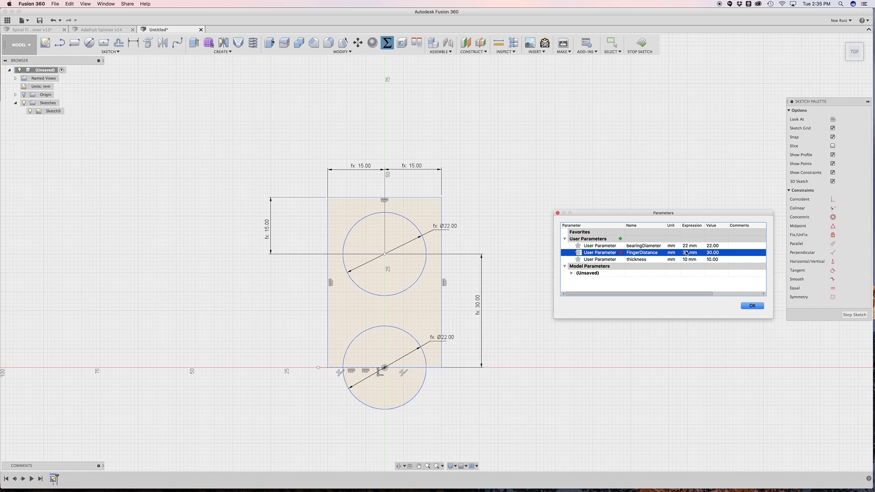
pyautogui.click(752, 305)
# Step: Set up a full circular pattern of the rectangle's four edges and the upper circle around the lower circle's centre, with quantity 3
pyautogui.scroll(3, 423, 293)
pyautogui.scroll(-3, 356, 292)
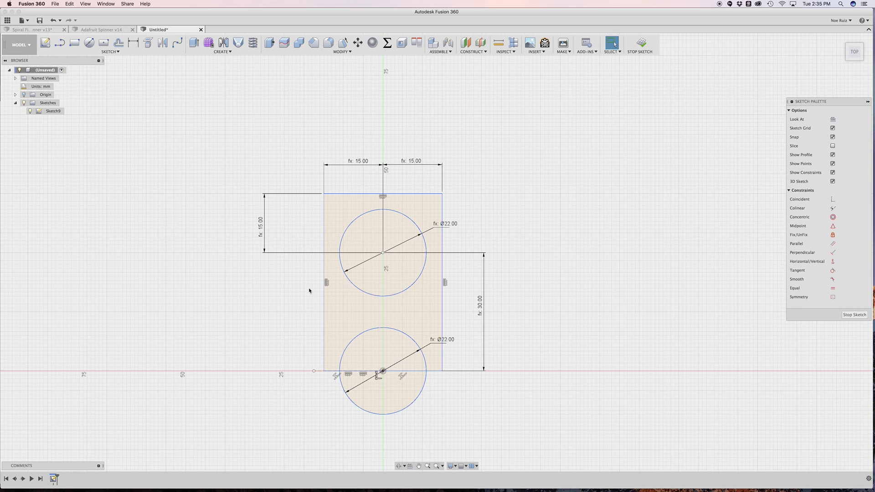
pyautogui.moveTo(308, 289); pyautogui.dragTo(332, 255, button='middle')
pyautogui.scroll(3, 324, 264)
pyautogui.scroll(-3, 324, 263)
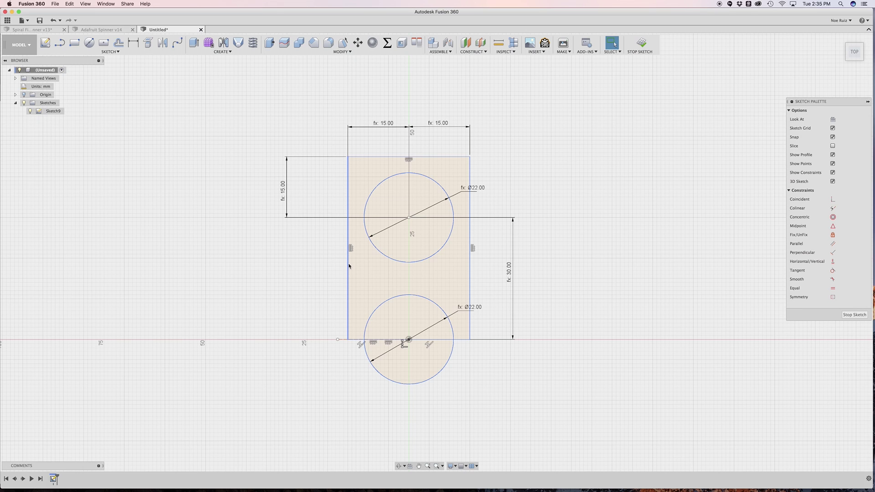
pyautogui.doubleClick(349, 276)
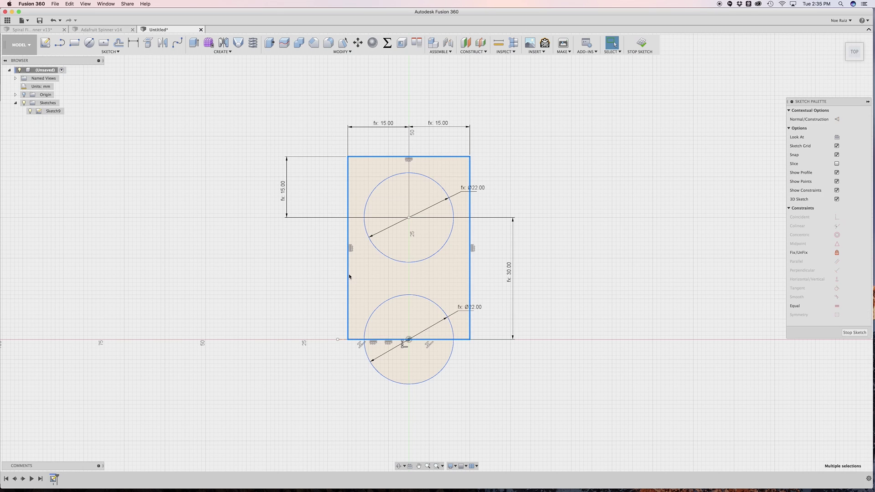
pyautogui.click(360, 137)
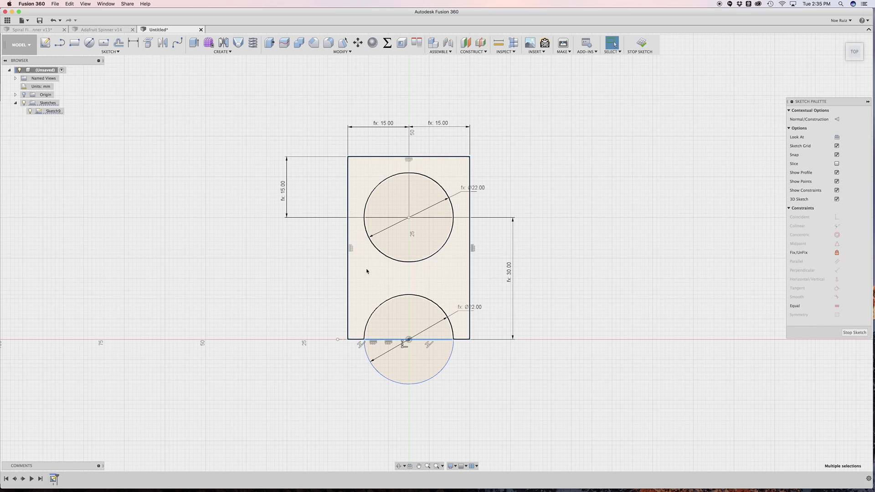
pyautogui.click(431, 182)
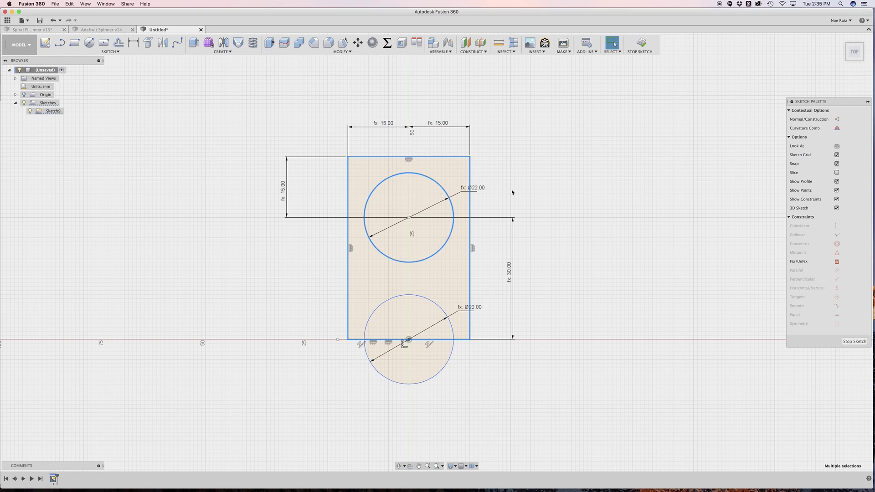
pyautogui.press('s')
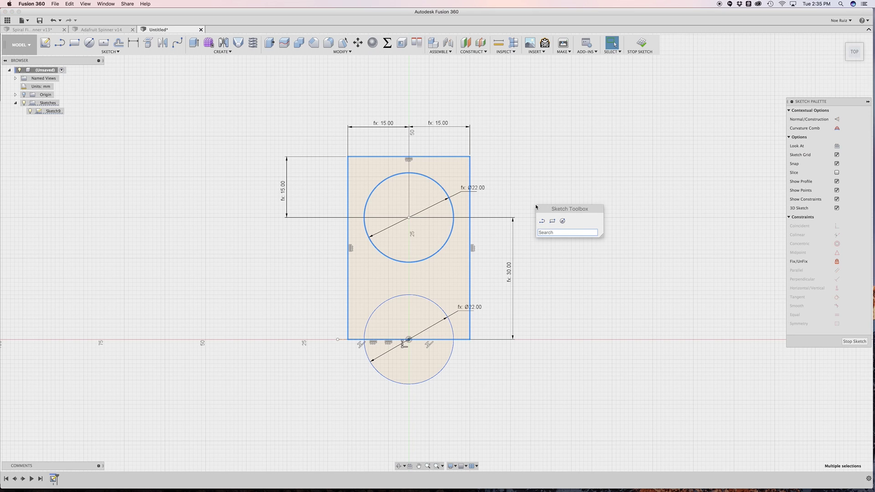
pyautogui.write('cir')
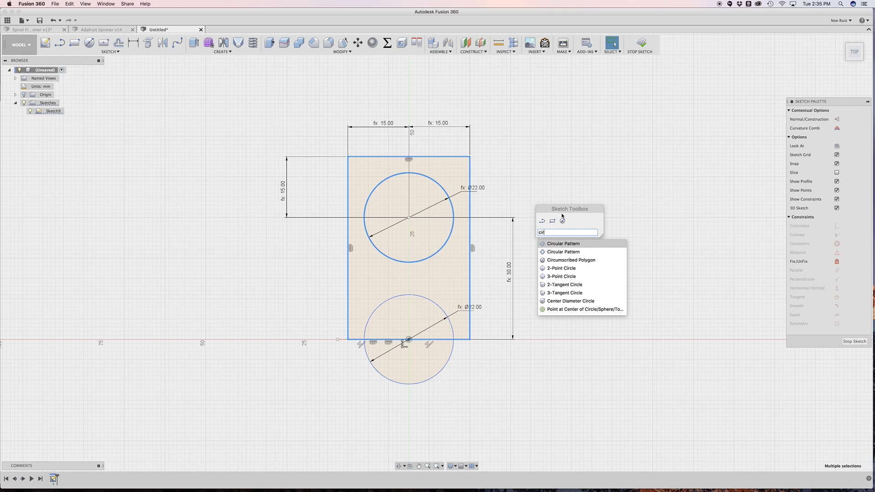
pyautogui.press('Down')
pyautogui.press('Up')
pyautogui.press('Return')
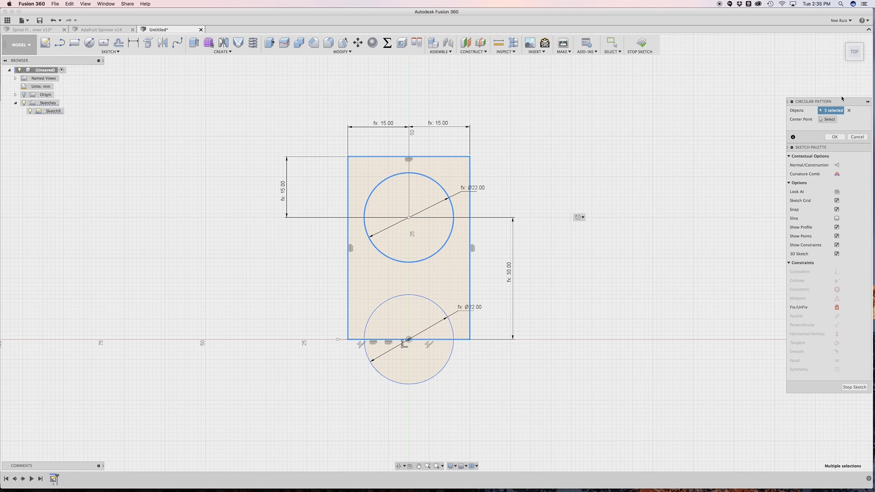
pyautogui.click(824, 119)
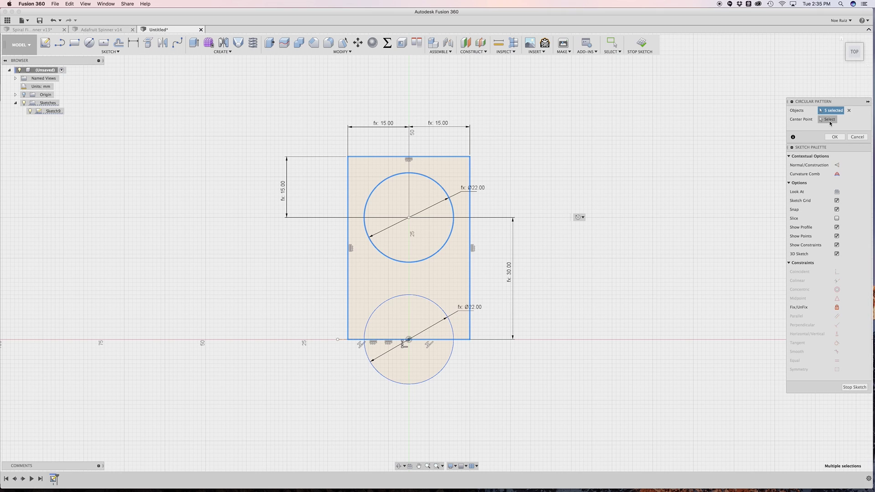
pyautogui.click(410, 341)
pyautogui.scroll(2, 328, 295)
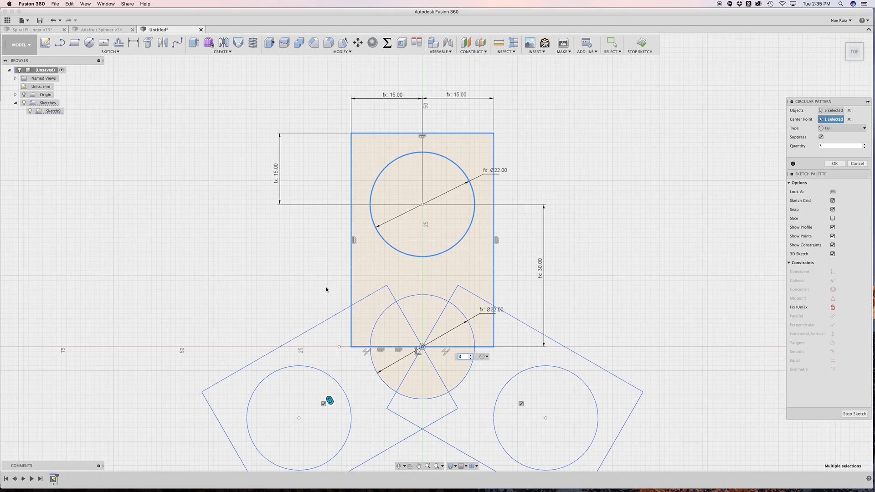
# Step: Preview the circular pattern with a quantity of 5, and return the quantity to 3
pyautogui.scroll(-3, 328, 289)
pyautogui.click(471, 355)
pyautogui.click(471, 354)
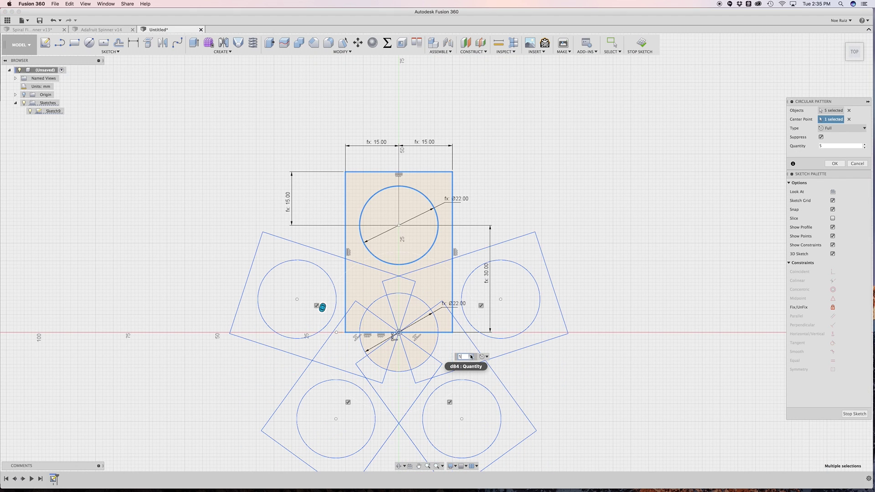
pyautogui.click(470, 360)
pyautogui.click(471, 360)
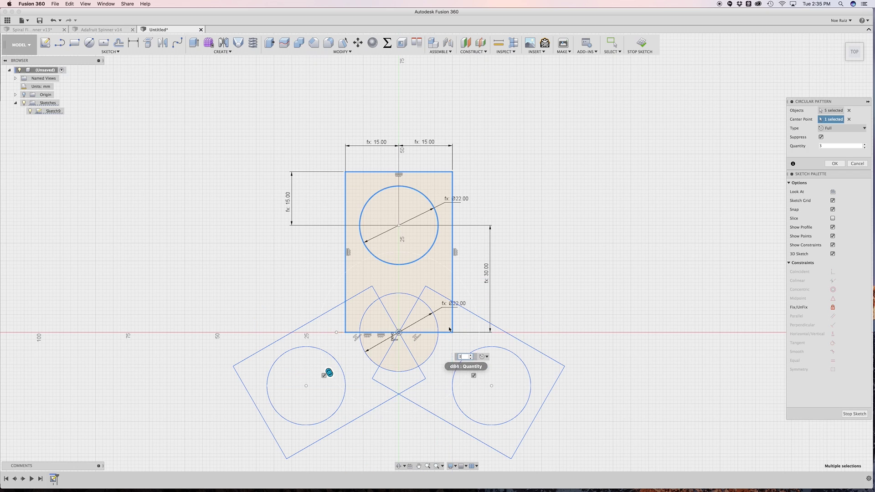
pyautogui.scroll(-2, 348, 341)
pyautogui.scroll(3, 348, 341)
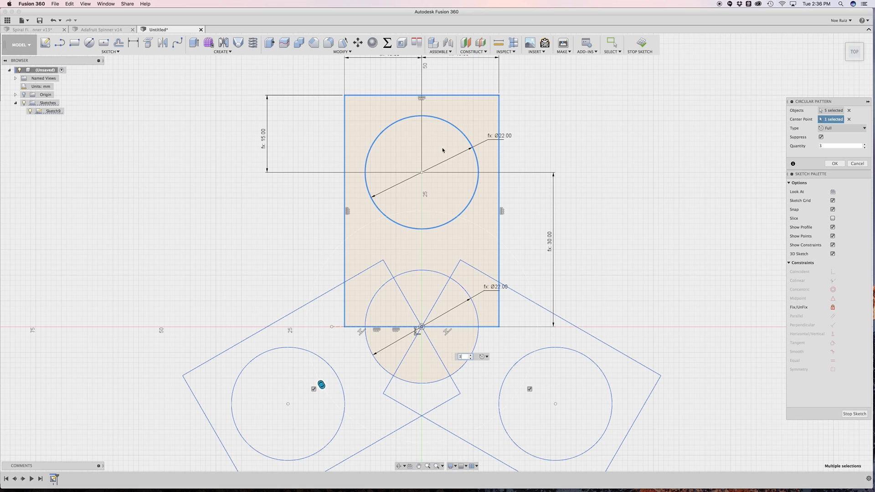
# Step: Cancel the sketch's circular pattern and finish the single-finger sketch
pyautogui.click(857, 163)
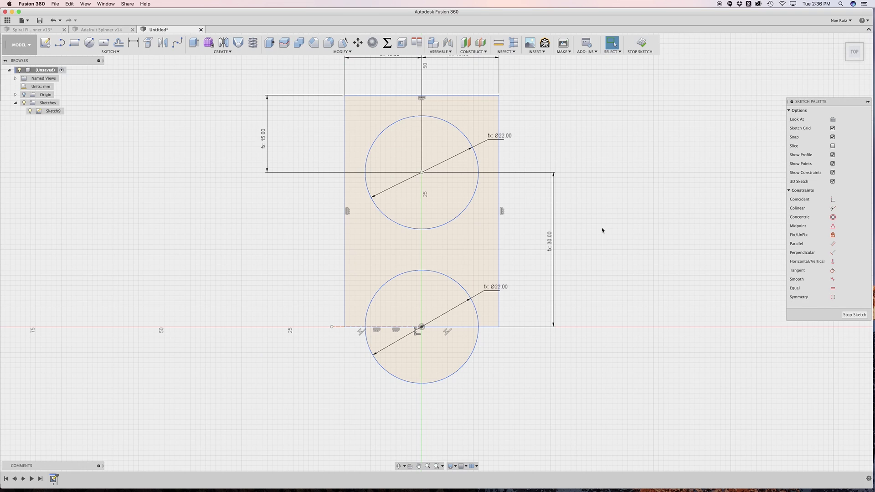
pyautogui.moveTo(535, 174)
pyautogui.mouseDown(button='middle')
pyautogui.moveTo(539, 244)
pyautogui.moveTo(531, 244)
pyautogui.mouseUp(button='middle')
pyautogui.scroll(3, 506, 220)
pyautogui.scroll(-2, 483, 203)
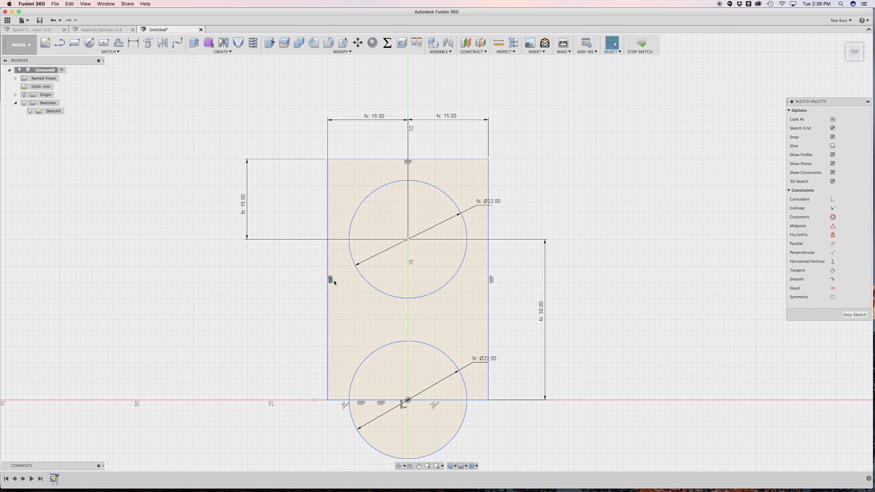
pyautogui.click(642, 43)
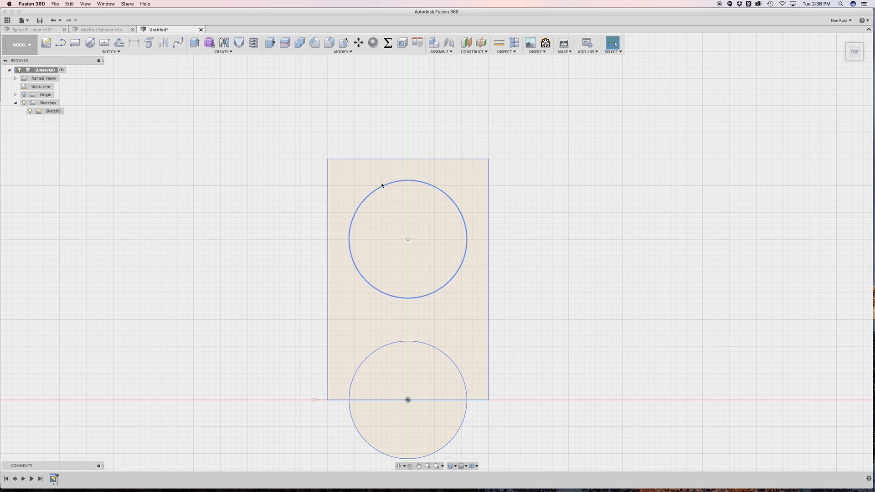
# Step: Extrude the rectangle profile, leaving out both circles, by the thickness parameter as a new body
pyautogui.click(350, 177)
pyautogui.keyDown('shift'); pyautogui.moveTo(276, 215); pyautogui.dragTo(288, 193, button='middle'); pyautogui.keyUp('shift')
pyautogui.press('e')
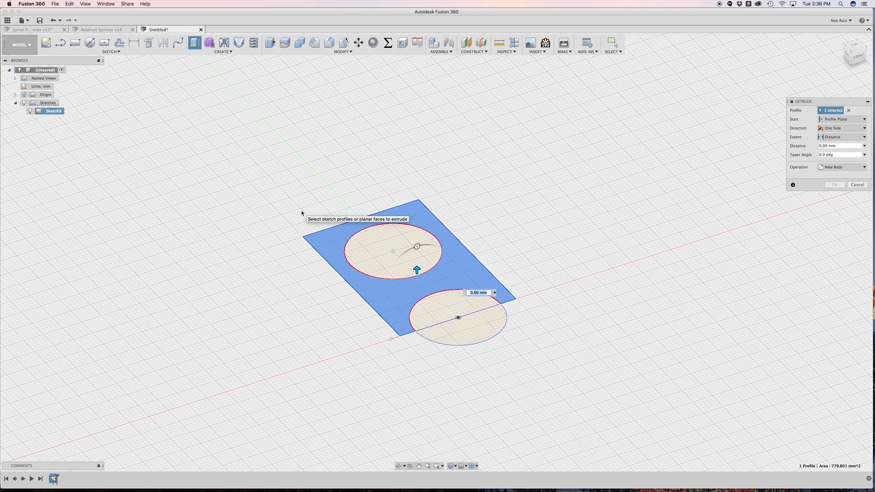
pyautogui.write('thickness')
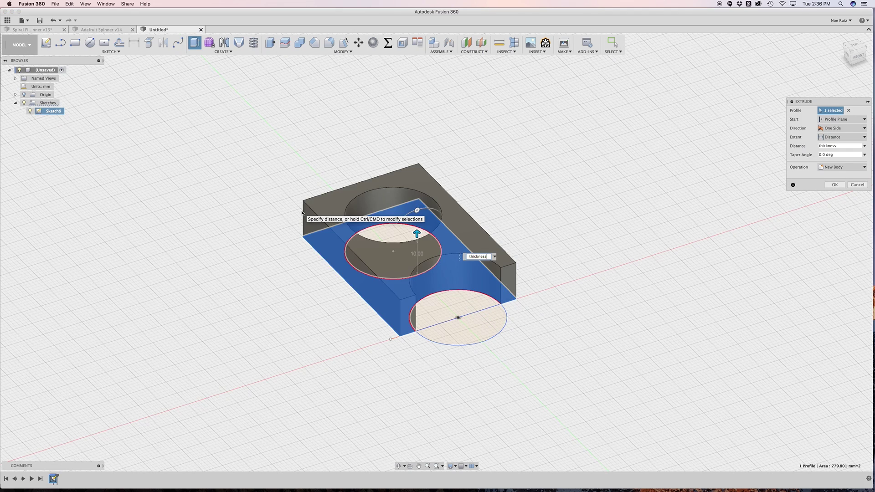
pyautogui.press('Return')
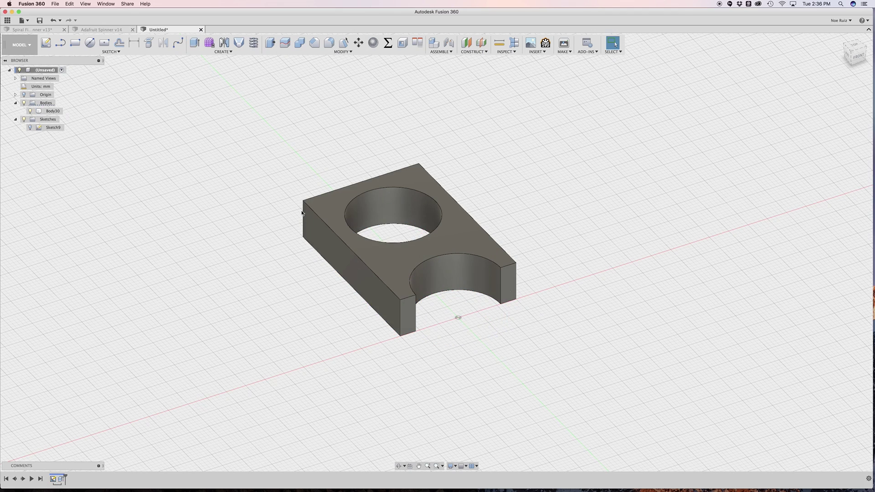
pyautogui.scroll(4, 328, 184)
pyautogui.scroll(-3, 328, 185)
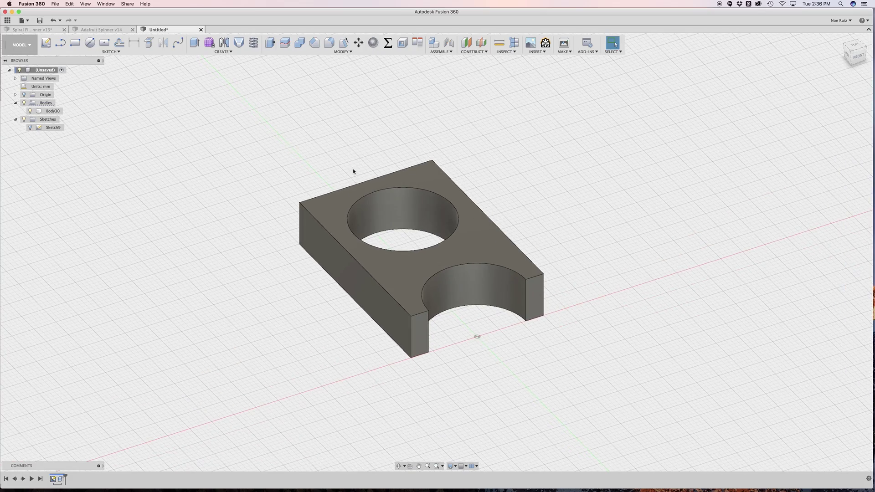
# Step: Start a constant-radius fillet on the two vertical corner edges at the finger's outer end, with a radius of about 8 mm
pyautogui.moveTo(252, 167); pyautogui.dragTo(469, 267, button='middle')
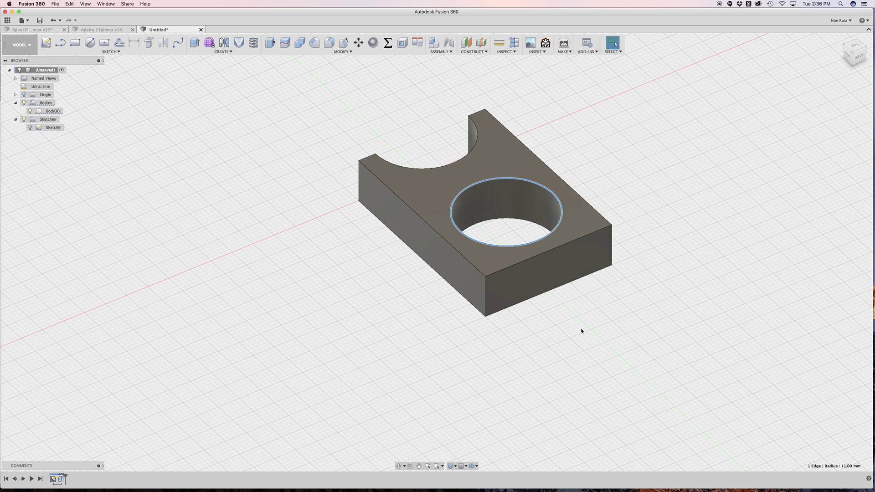
pyautogui.click(485, 298)
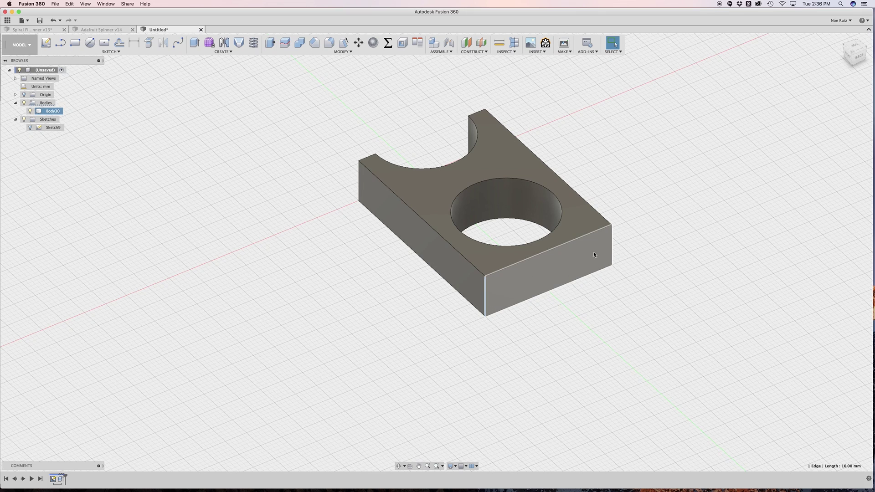
pyautogui.keyDown('shift'); pyautogui.click(612, 250); pyautogui.keyUp('shift')
pyautogui.keyDown('shift'); pyautogui.moveTo(613, 254); pyautogui.dragTo(613, 303, button='middle'); pyautogui.keyUp('shift')
pyautogui.press('f')
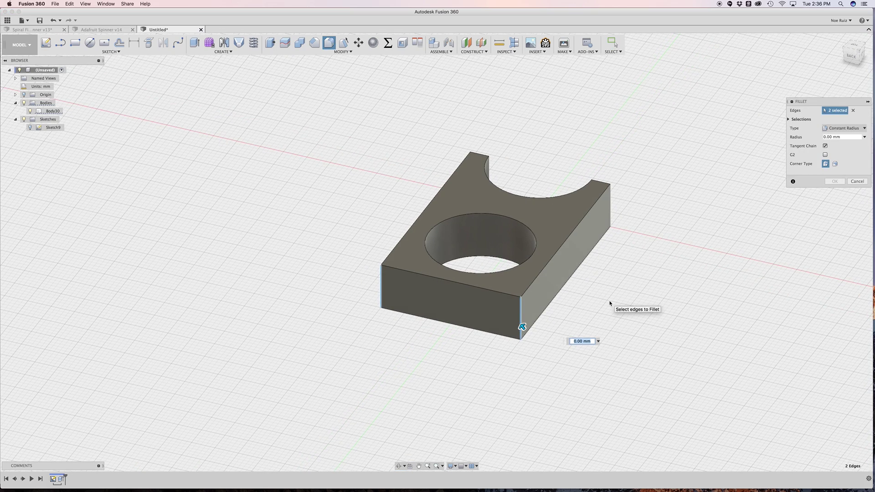
pyautogui.moveTo(527, 333); pyautogui.dragTo(522, 325)
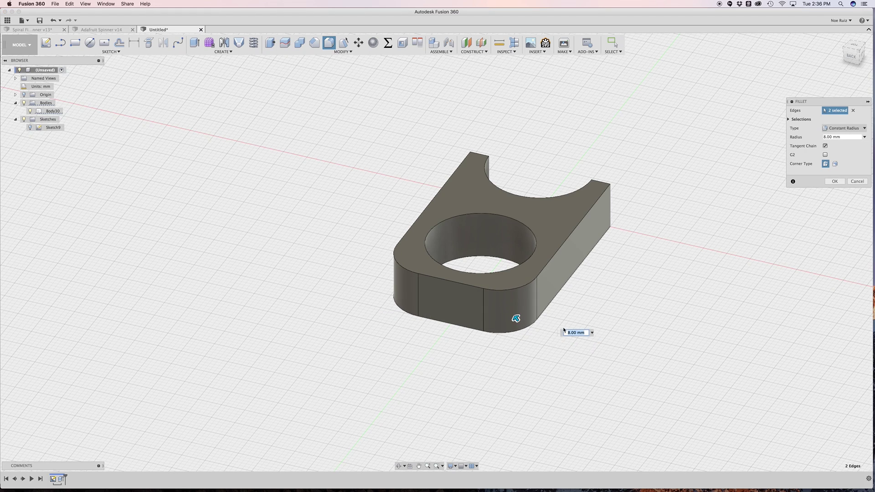
# Step: Set the fillet radius to the expression bearingDiameter / 2 + 4 mm and accept the fillet
pyautogui.press('Return')
pyautogui.write('Diameter / 2 + 4 mm')
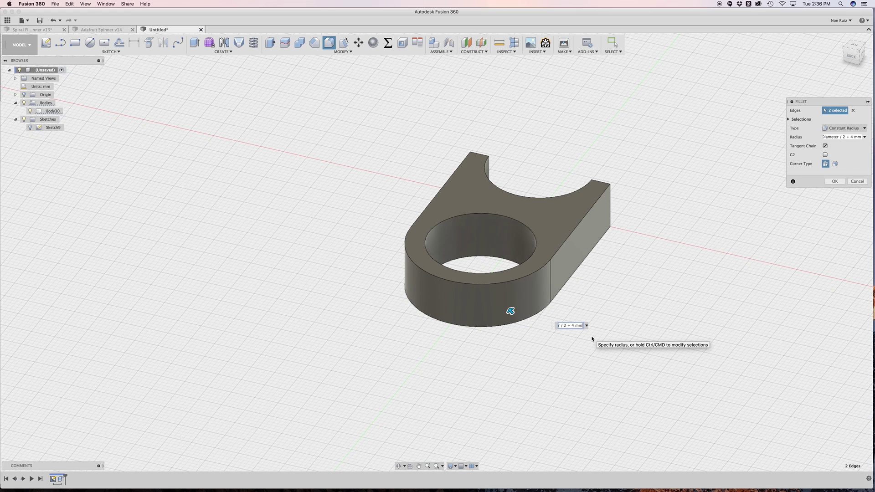
pyautogui.press('Left')
pyautogui.press('Left')
pyautogui.press('Left')
pyautogui.press('Left')
pyautogui.press('Left')
pyautogui.press('Left')
pyautogui.press('Left')
pyautogui.press('Left')
pyautogui.press('Left')
pyautogui.press('Left')
pyautogui.press('Left')
pyautogui.press('Left')
pyautogui.press('Left')
pyautogui.press('Left')
pyautogui.press('Left')
pyautogui.press('Left')
pyautogui.press('Left')
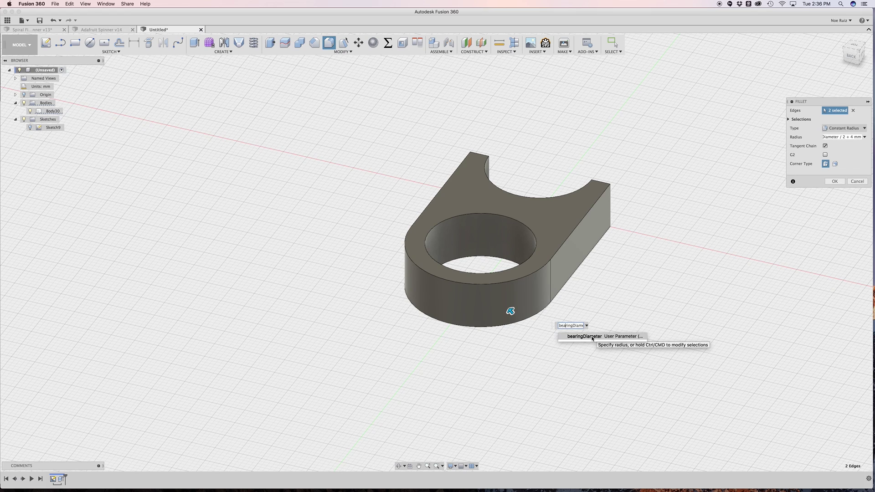
pyautogui.click(592, 338)
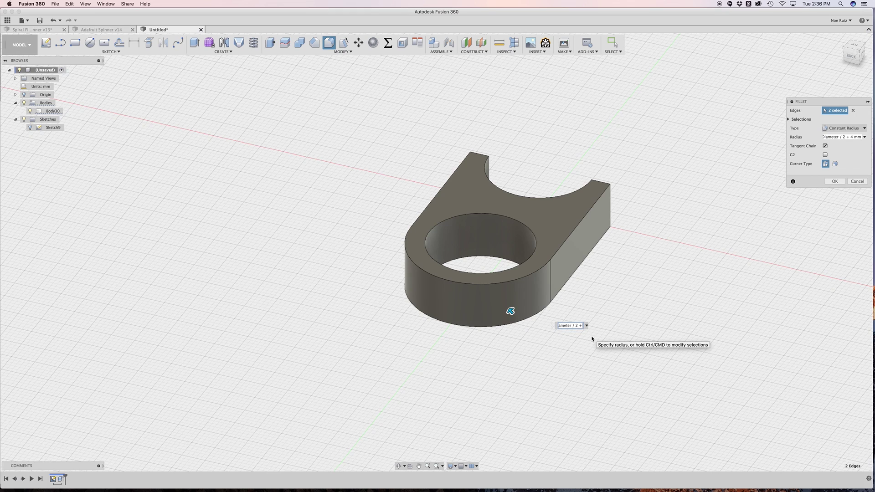
pyautogui.press('Right')
pyautogui.press('Right')
pyautogui.press('Right')
pyautogui.press('Return')
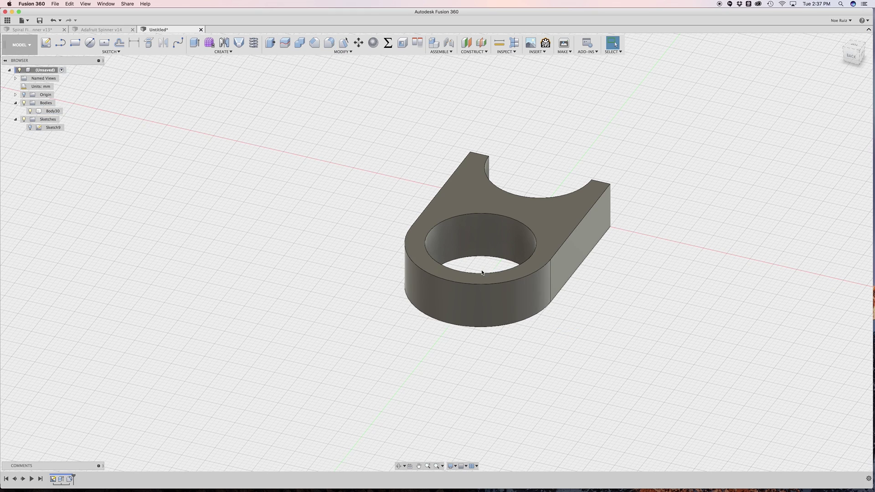
# Step: Measure the distance between the bearing hole's upper edge and the finger's rounded outer edge
pyautogui.keyDown('shift'); pyautogui.moveTo(538, 306); pyautogui.dragTo(406, 307, button='middle'); pyautogui.keyUp('shift')
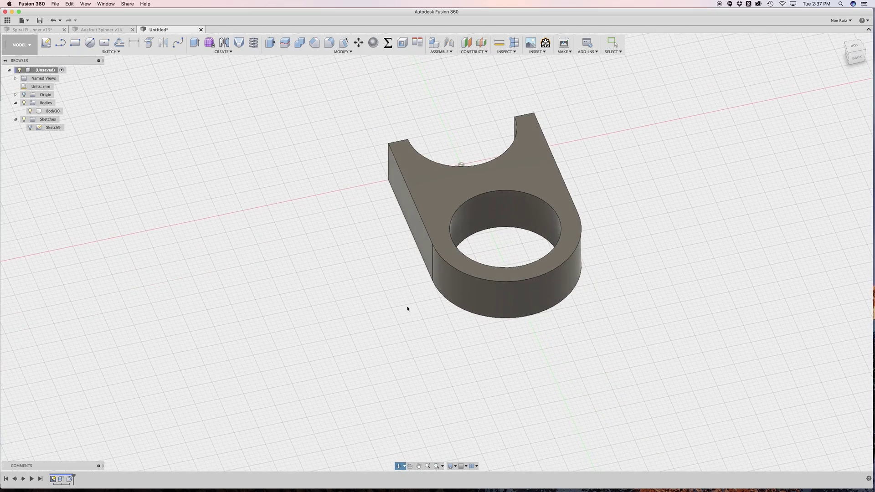
pyautogui.click(523, 307)
pyautogui.keyDown('shift'); pyautogui.moveTo(472, 362); pyautogui.dragTo(444, 357, button='middle'); pyautogui.keyUp('shift')
pyautogui.click(443, 357)
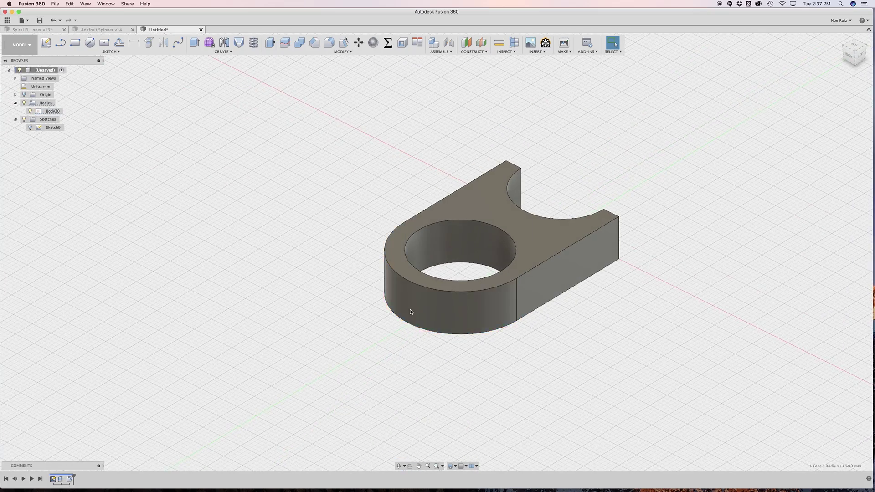
pyautogui.scroll(4, 411, 301)
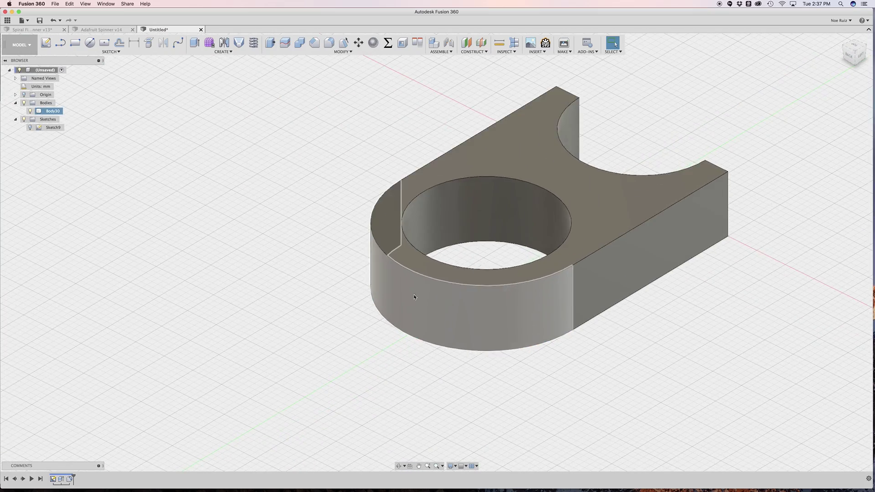
pyautogui.click(431, 259)
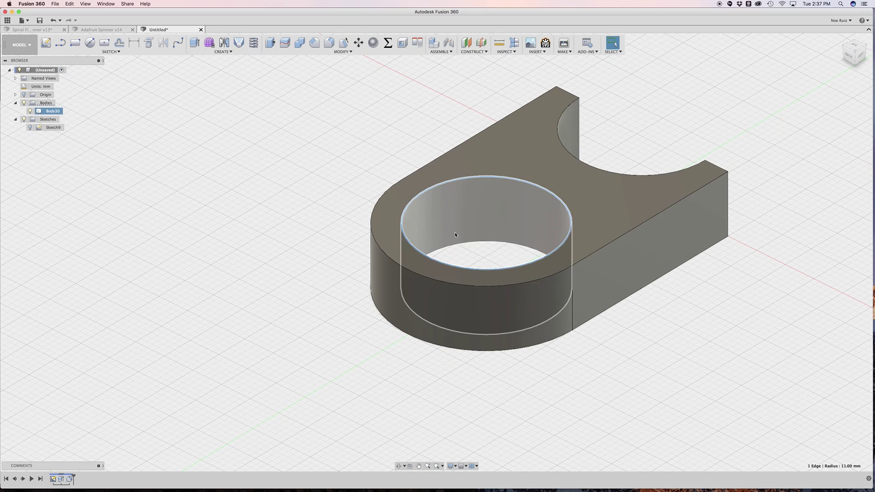
pyautogui.click(400, 269)
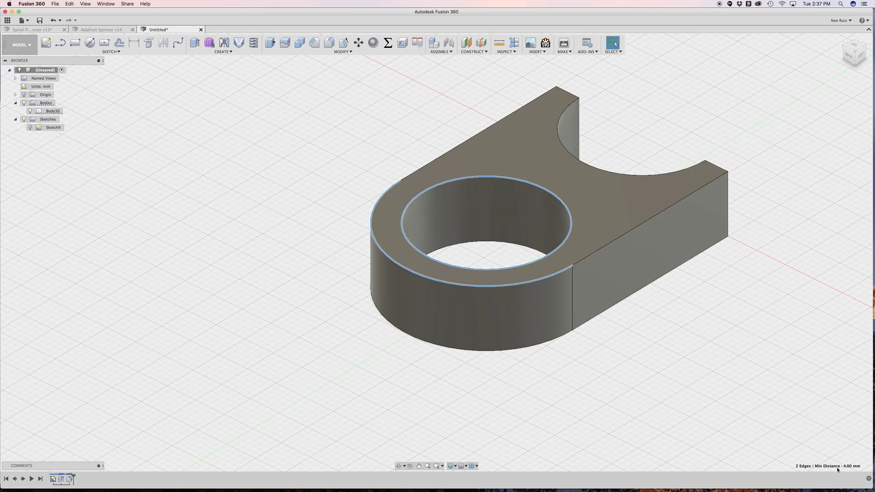
pyautogui.scroll(4, 700, 372)
pyautogui.scroll(-6, 700, 371)
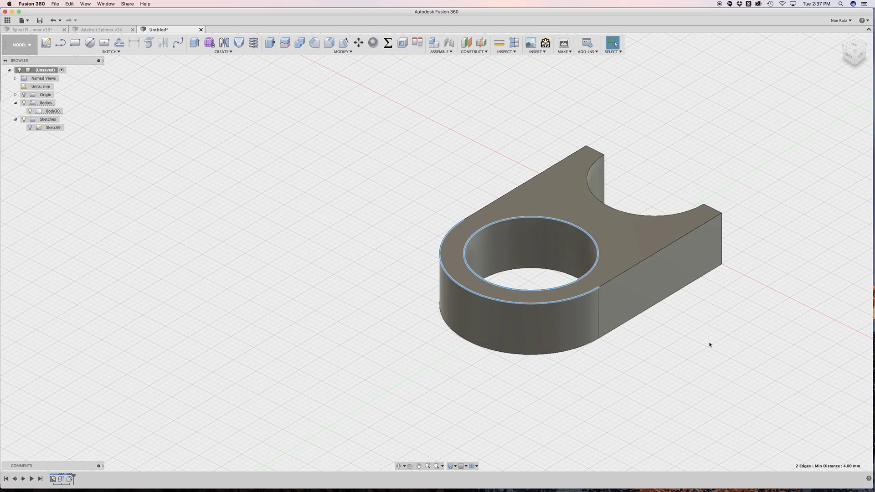
pyautogui.click(744, 327)
# Step: Set up a full circular pattern of the finger body around the vertical Z axis, using the Bodies pattern type
pyautogui.keyDown('shift'); pyautogui.moveTo(744, 327); pyautogui.dragTo(560, 327, button='middle'); pyautogui.keyUp('shift')
pyautogui.scroll(3, 556, 314)
pyautogui.scroll(-3, 553, 296)
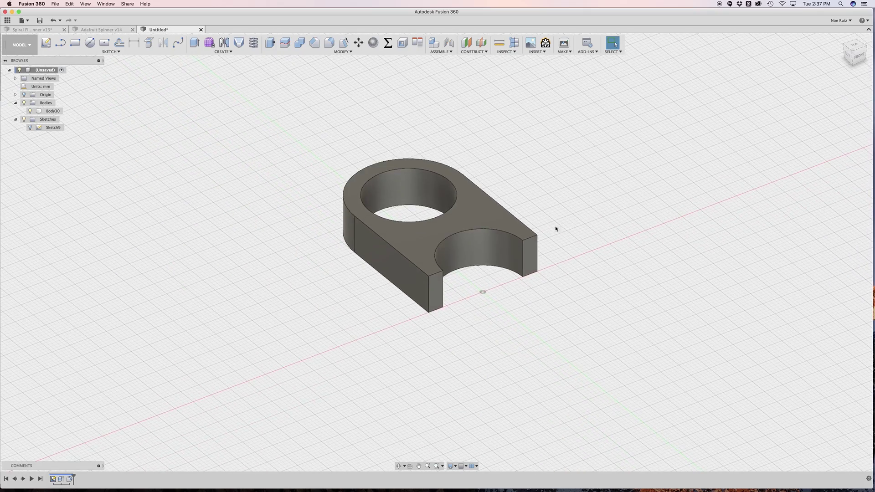
pyautogui.keyDown('shift'); pyautogui.moveTo(479, 217); pyautogui.dragTo(456, 228, button='middle'); pyautogui.keyUp('shift')
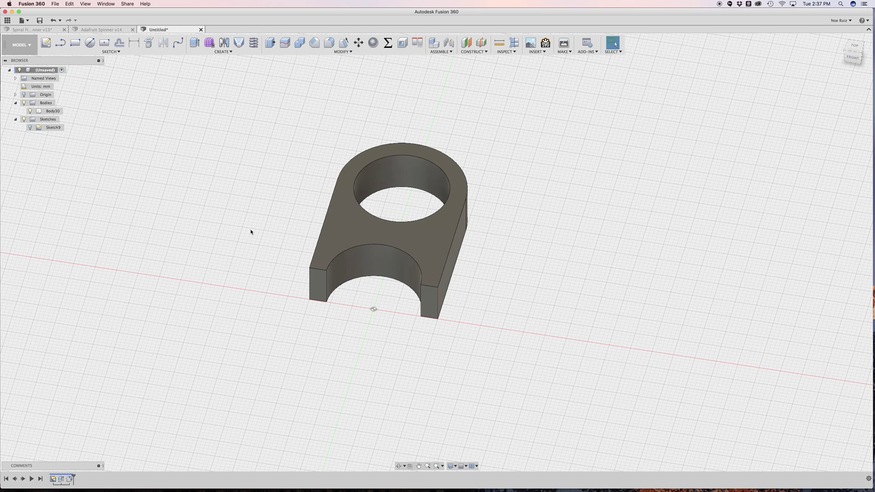
pyautogui.press('s')
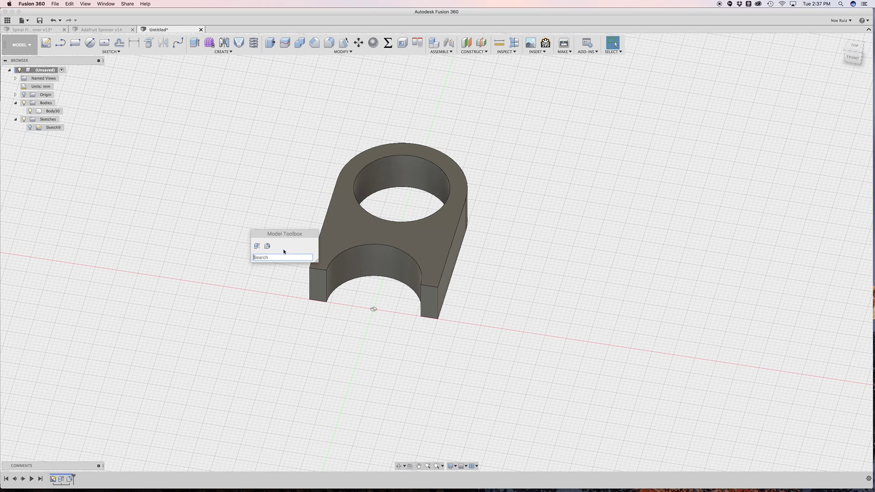
pyautogui.write('cir')
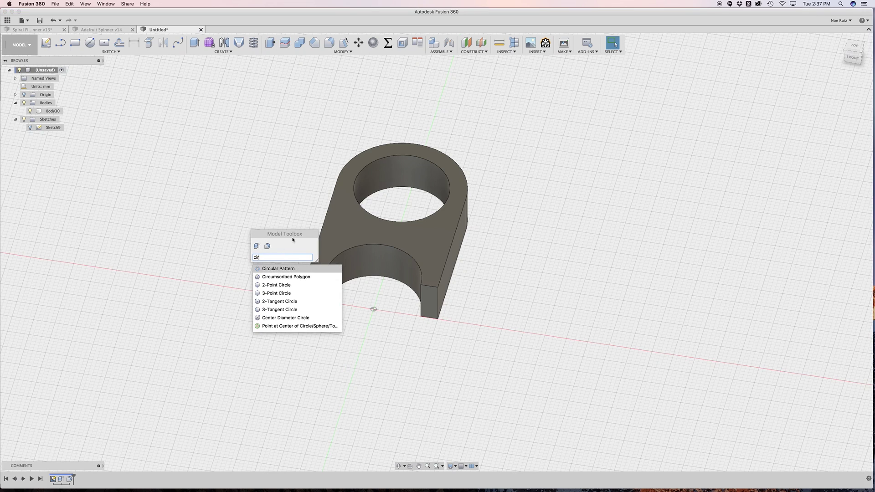
pyautogui.press('Return')
pyautogui.click(410, 235)
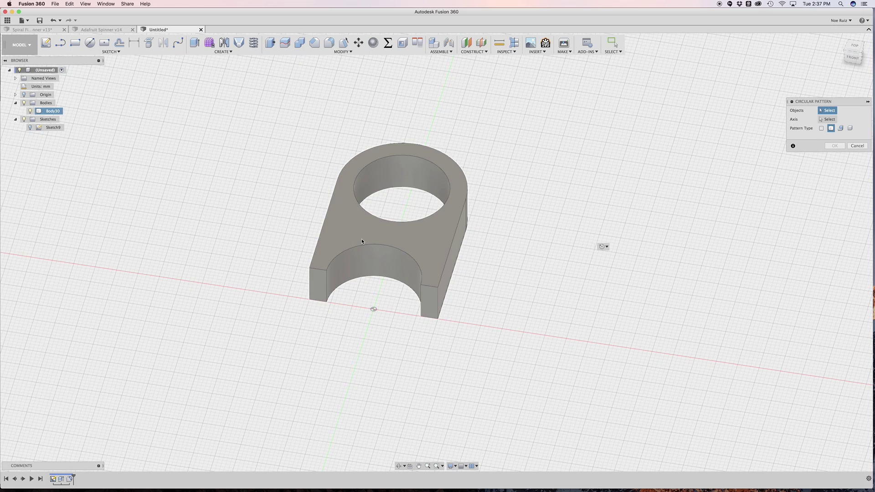
pyautogui.click(826, 121)
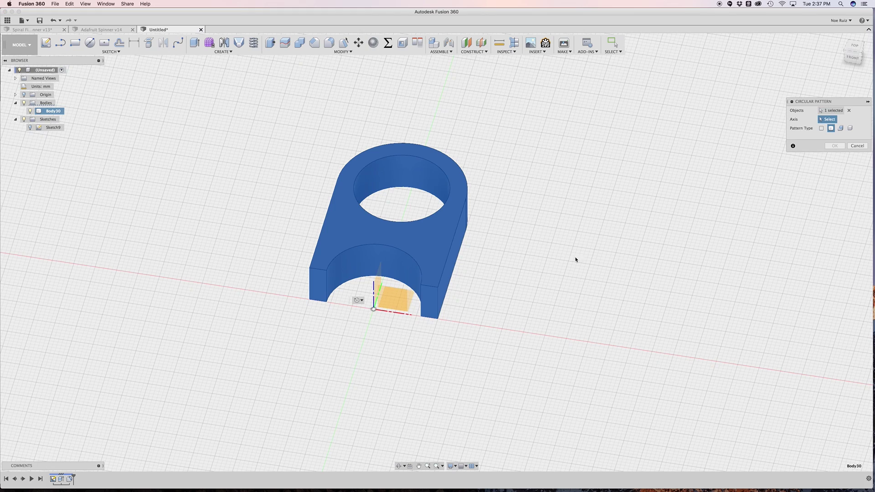
pyautogui.scroll(3, 355, 325)
pyautogui.keyDown('shift'); pyautogui.moveTo(357, 323); pyautogui.dragTo(418, 287, button='middle'); pyautogui.keyUp('shift')
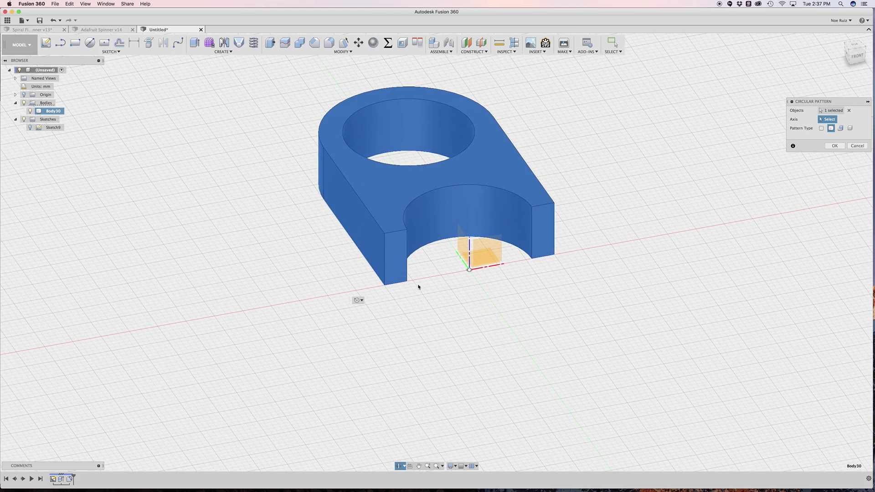
pyautogui.click(470, 250)
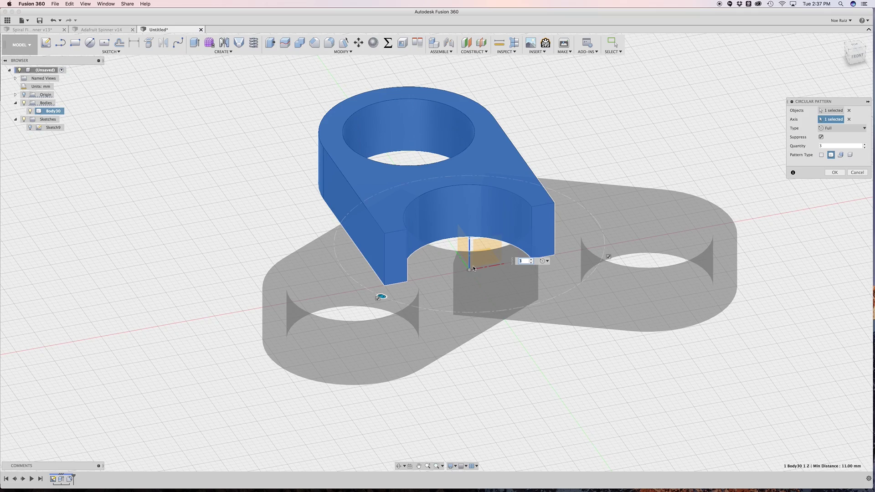
# Step: Preview the body pattern from above with a quantity of 4, and return the quantity to 3
pyautogui.click(854, 46)
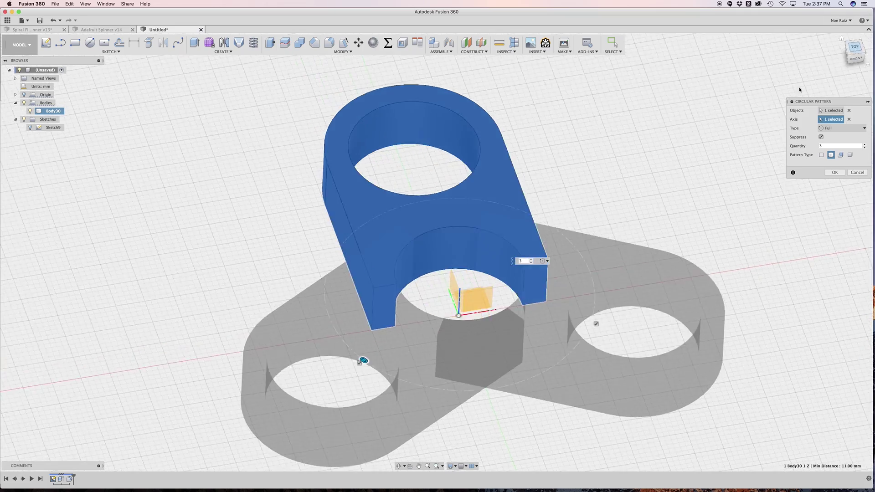
pyautogui.scroll(-3, 523, 228)
pyautogui.moveTo(586, 210); pyautogui.dragTo(567, 131, button='middle')
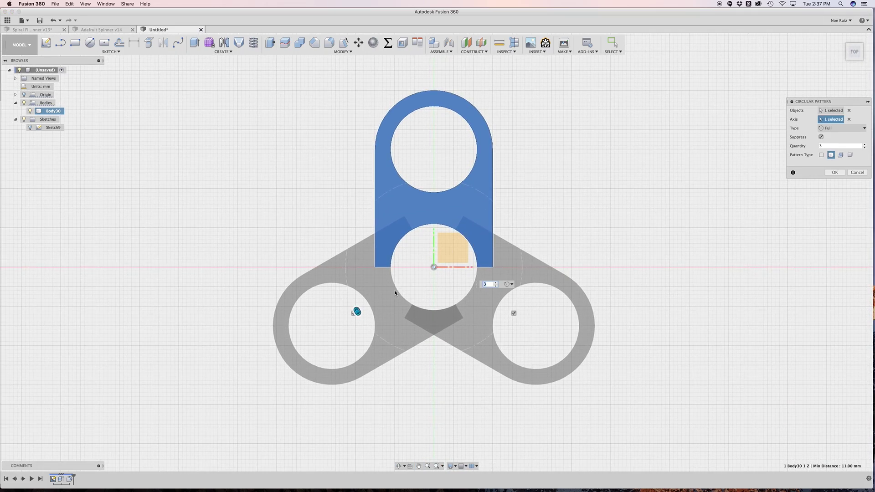
pyautogui.scroll(4, 430, 285)
pyautogui.scroll(-3, 431, 286)
pyautogui.click(496, 283)
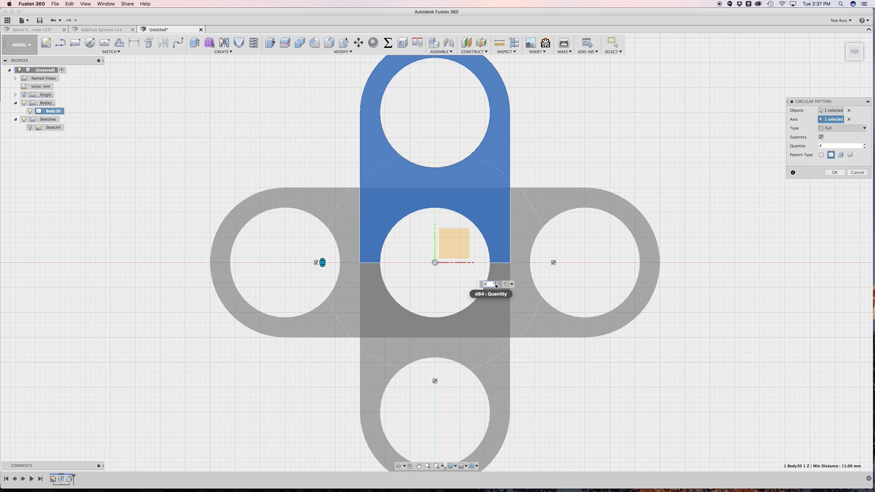
pyautogui.click(496, 282)
pyautogui.click(496, 286)
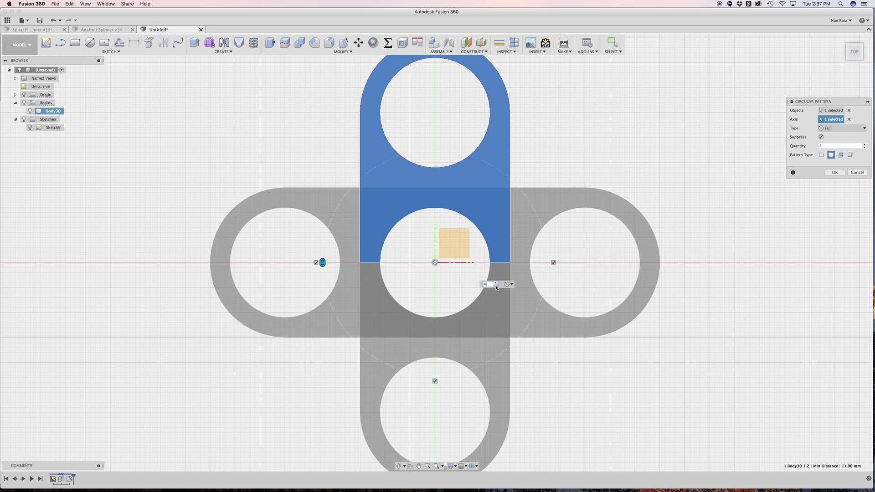
pyautogui.click(496, 286)
# Step: Accept the circular pattern with three finger bodies around the centre
pyautogui.click(834, 172)
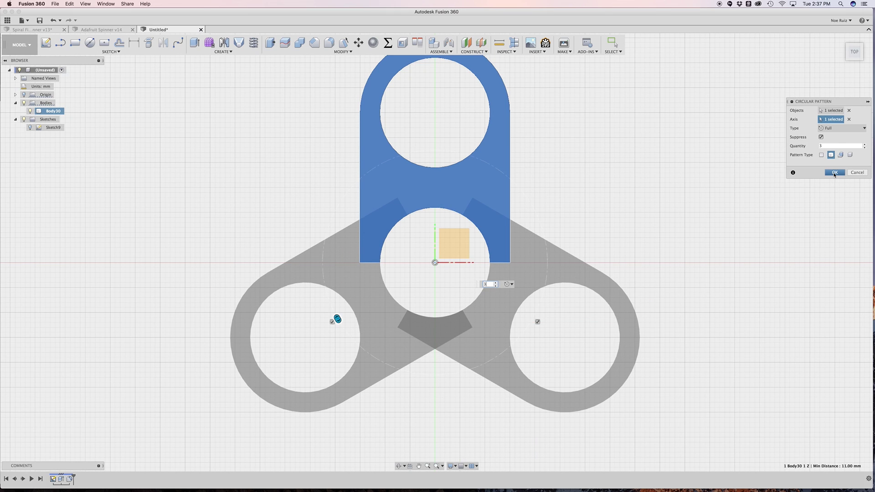
pyautogui.keyDown('shift'); pyautogui.moveTo(592, 212); pyautogui.dragTo(598, 186, button='middle'); pyautogui.keyUp('shift')
pyautogui.moveTo(597, 186); pyautogui.dragTo(595, 292, button='middle')
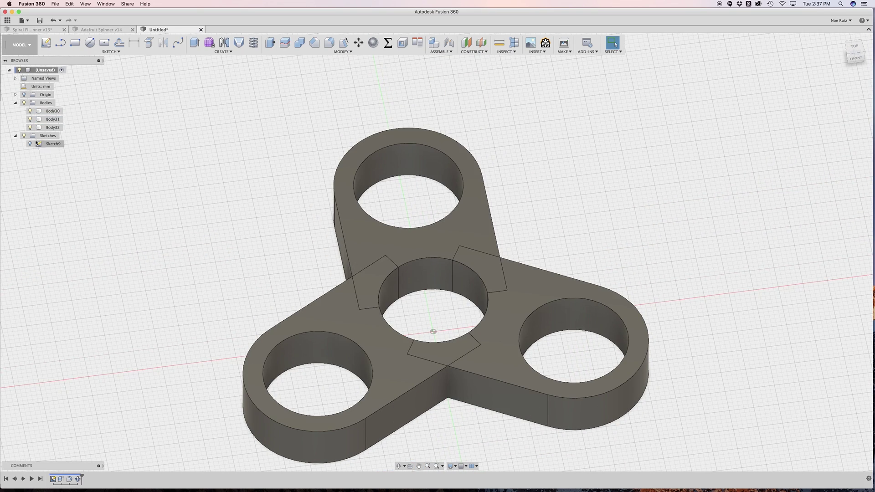
# Step: Combine the three finger bodies into a single spinner body using the Join operation
pyautogui.click(53, 110)
pyautogui.keyDown('shift'); pyautogui.click(53, 127); pyautogui.keyUp('shift')
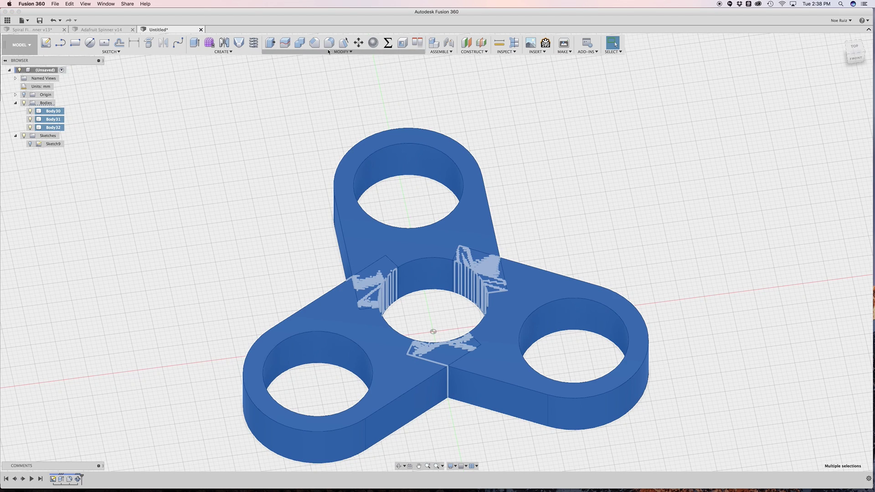
pyautogui.click(298, 46)
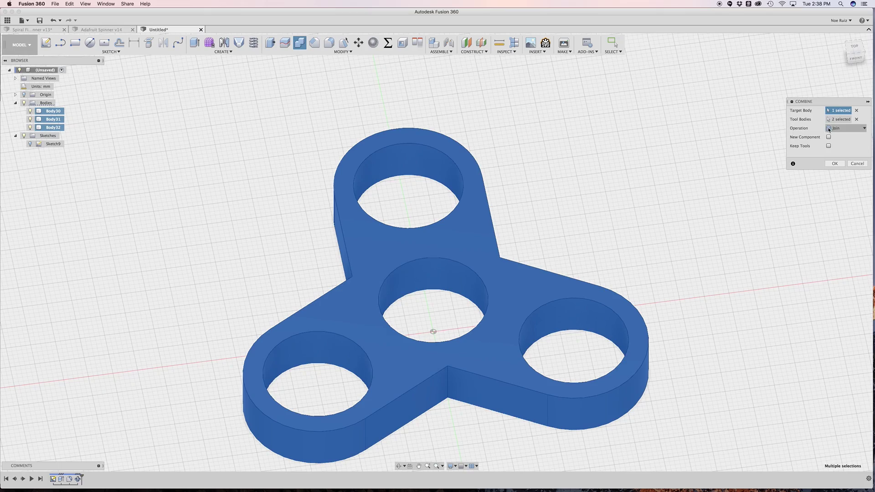
pyautogui.click(835, 165)
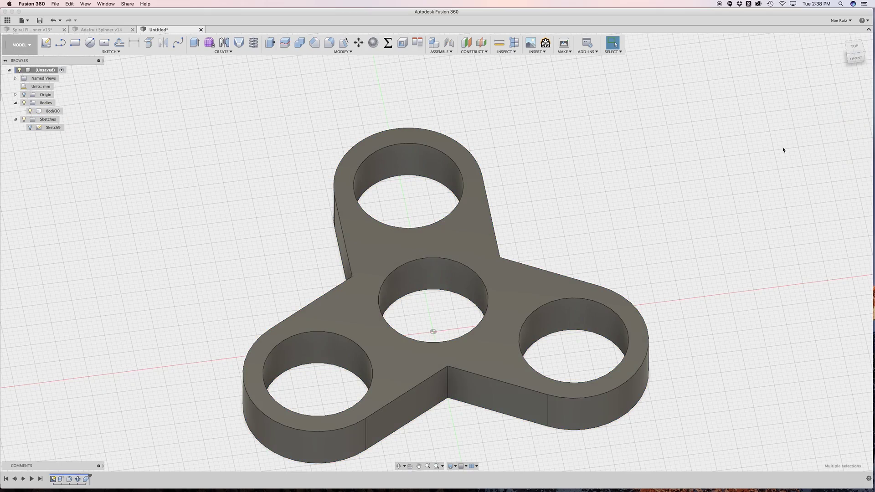
# Step: Fillet the three inner vertical edges where the fingers meet with a 10 mm radius
pyautogui.keyDown('shift'); pyautogui.moveTo(609, 214); pyautogui.dragTo(568, 220, button='middle'); pyautogui.keyUp('shift')
pyautogui.press('f')
pyautogui.click(475, 353)
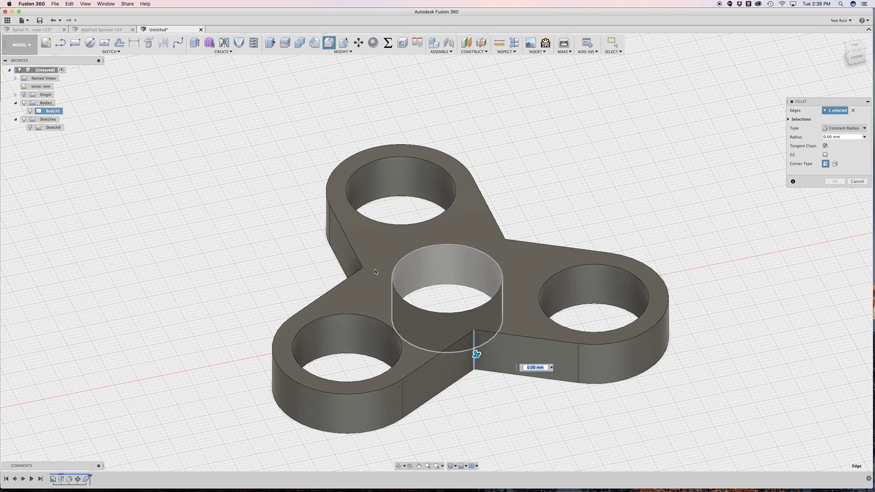
pyautogui.click(362, 287)
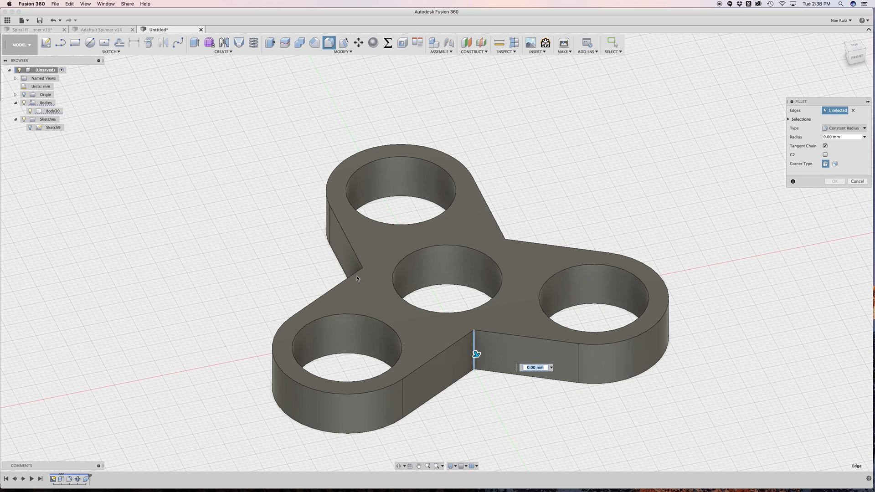
pyautogui.click(510, 247)
pyautogui.write('10')
pyautogui.press('Return')
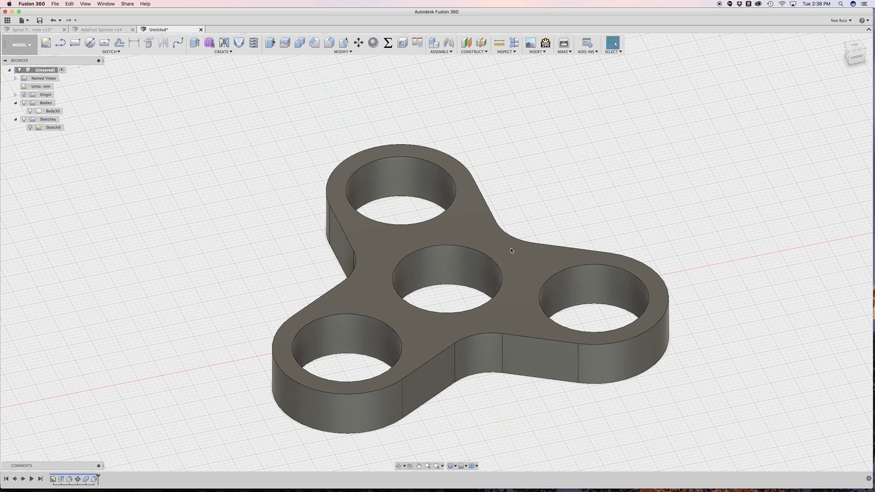
# Step: Fillet the spinner's upper and lower outer perimeter edges with a 1 mm radius
pyautogui.press('f')
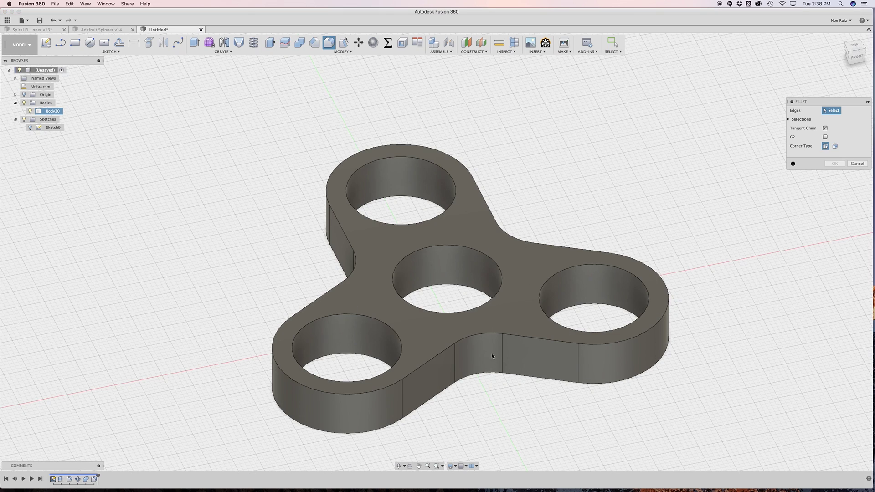
pyautogui.click(488, 333)
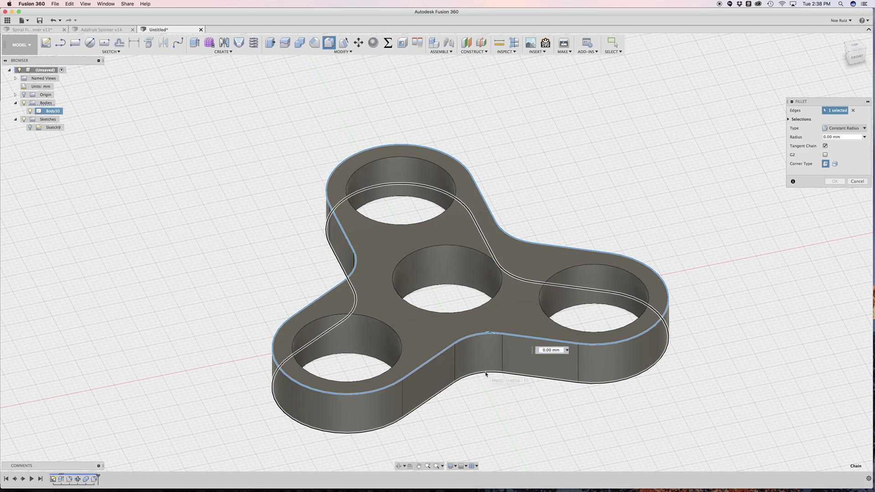
pyautogui.write('1')
pyautogui.press('Return')
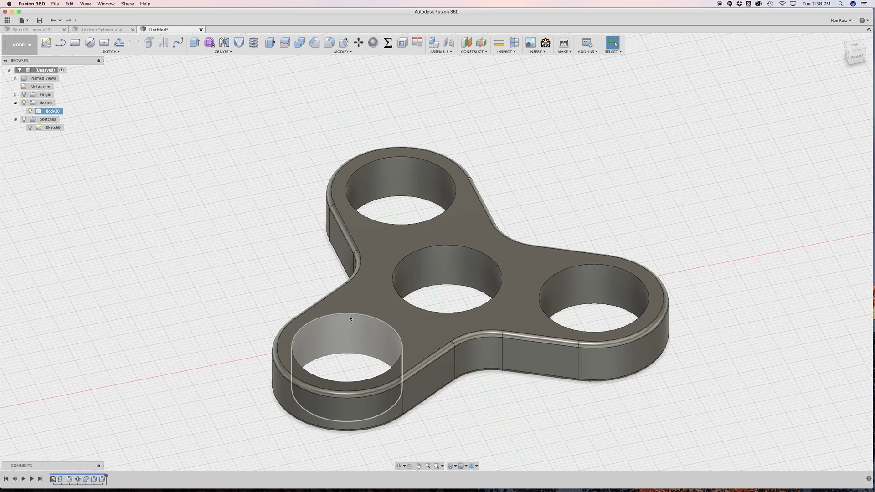
pyautogui.click(428, 289)
pyautogui.click(424, 247)
pyautogui.click(388, 198)
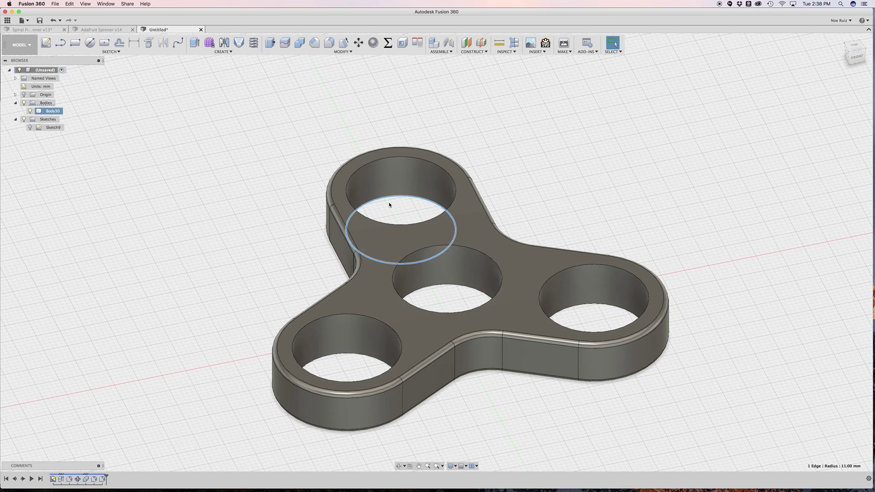
pyautogui.click(307, 227)
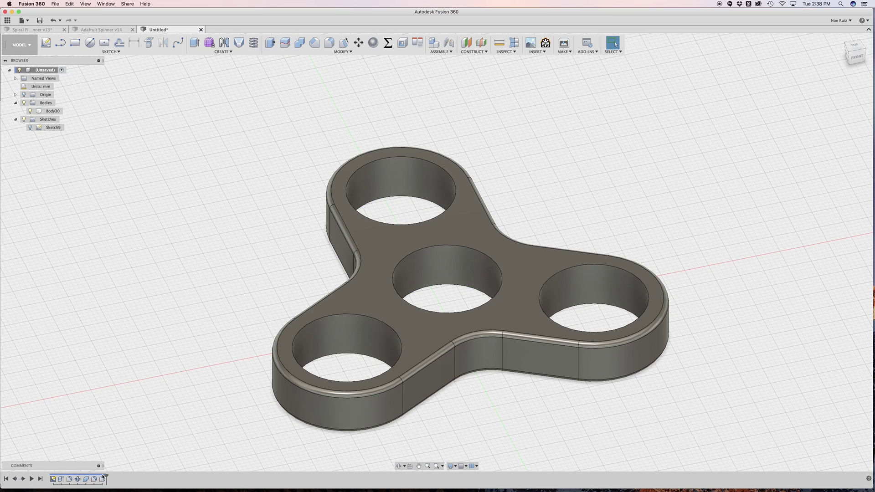
# Step: Roll the design history back to just before the circular pattern, leaving only the single finger
pyautogui.moveTo(103, 477); pyautogui.dragTo(74, 479)
pyautogui.keyDown('shift'); pyautogui.moveTo(279, 361); pyautogui.dragTo(318, 338, button='middle'); pyautogui.keyUp('shift')
pyautogui.keyDown('shift'); pyautogui.moveTo(319, 334); pyautogui.dragTo(295, 355, button='middle'); pyautogui.keyUp('shift')
# Step: Chamfer the upper and lower edges of the finger's bearing hole and centre cutout with an equal distance of 1 mm
pyautogui.click(370, 167)
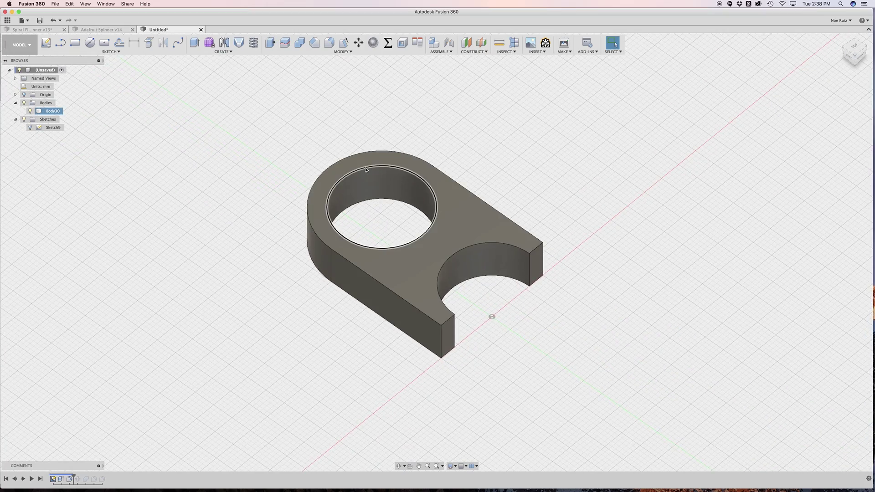
pyautogui.click(382, 200)
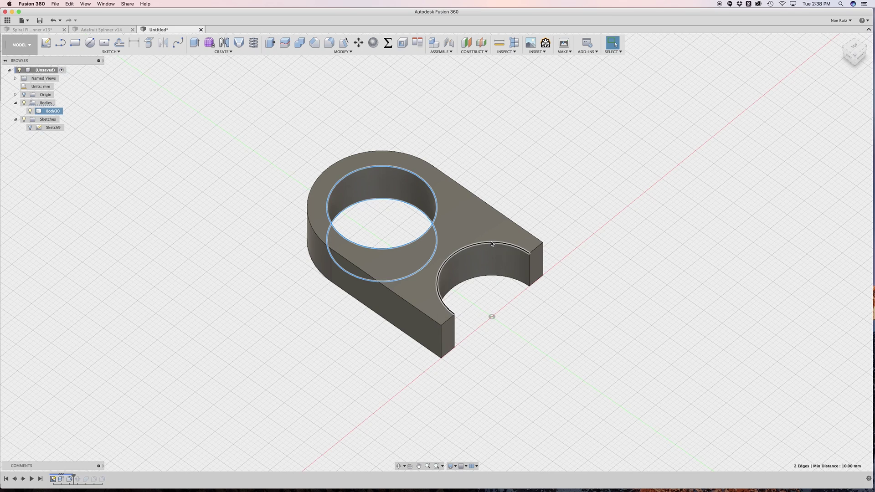
pyautogui.keyDown('shift'); pyautogui.click(491, 275); pyautogui.keyUp('shift')
pyautogui.keyDown('shift'); pyautogui.click(492, 275); pyautogui.keyUp('shift')
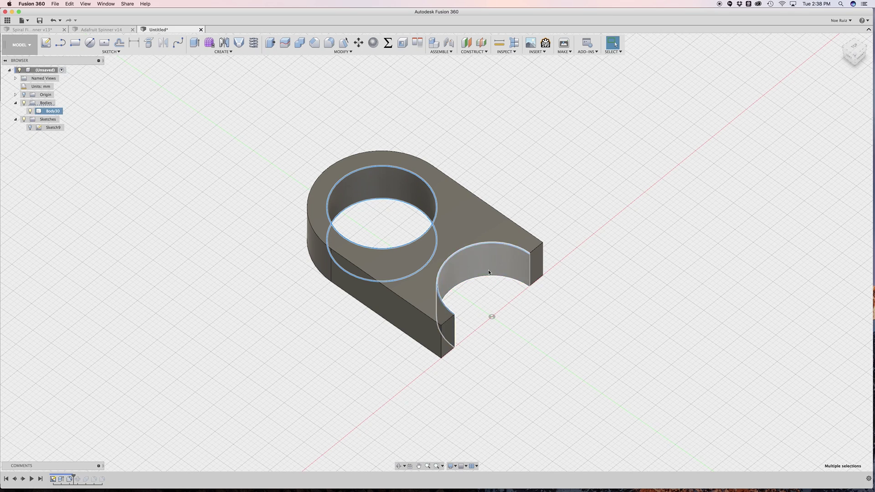
pyautogui.click(488, 276)
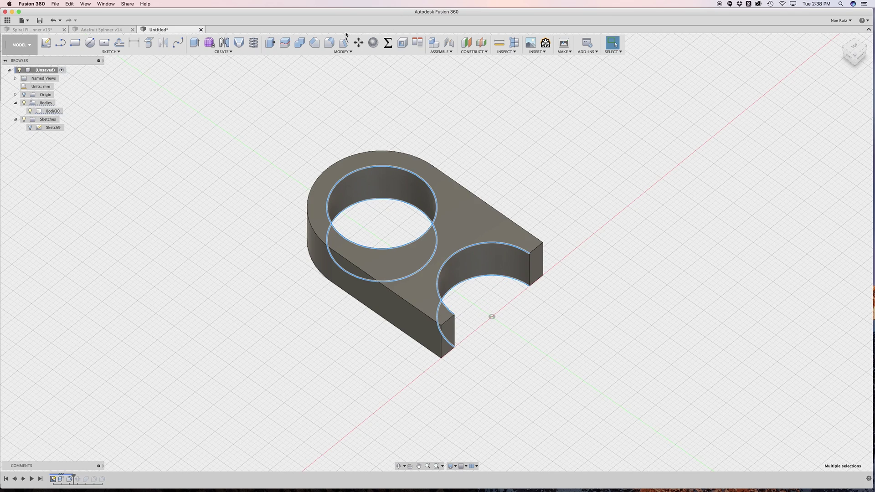
pyautogui.click(314, 43)
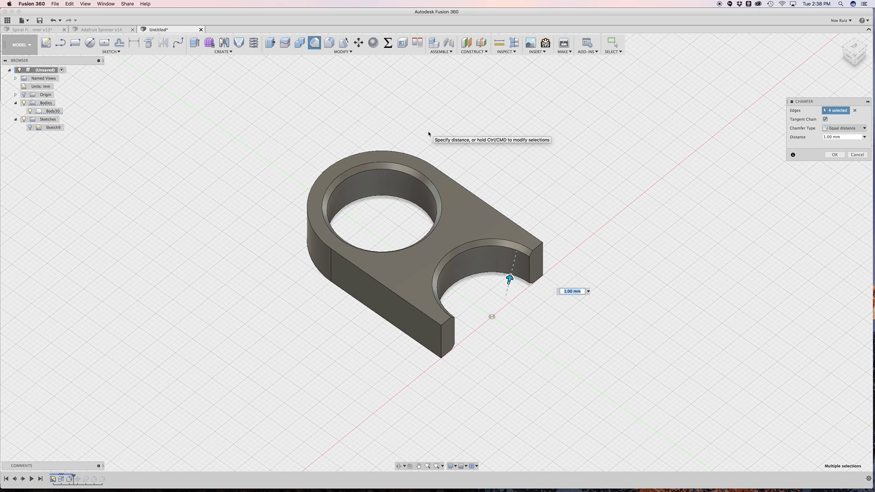
pyautogui.press('Return')
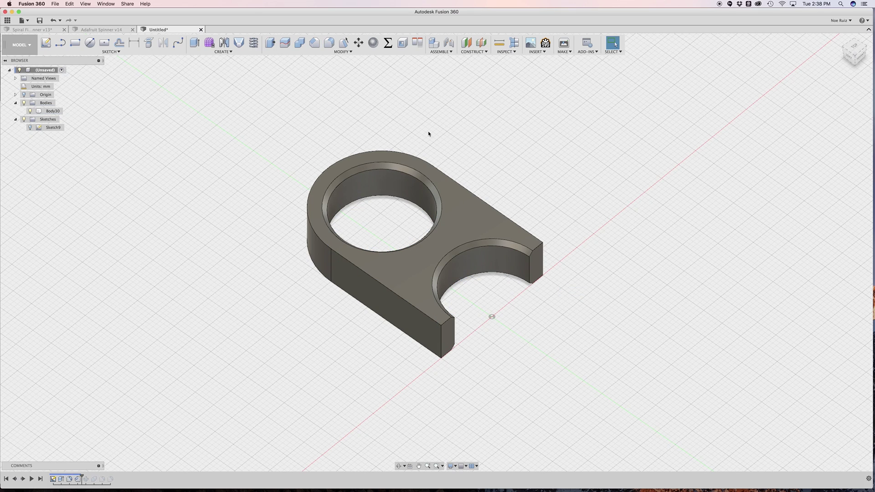
# Step: Roll the design history forward to its end so the chamfers carry through to the whole spinner
pyautogui.click(40, 479)
pyautogui.keyDown('shift'); pyautogui.moveTo(549, 223); pyautogui.dragTo(550, 175, button='middle'); pyautogui.keyUp('shift')
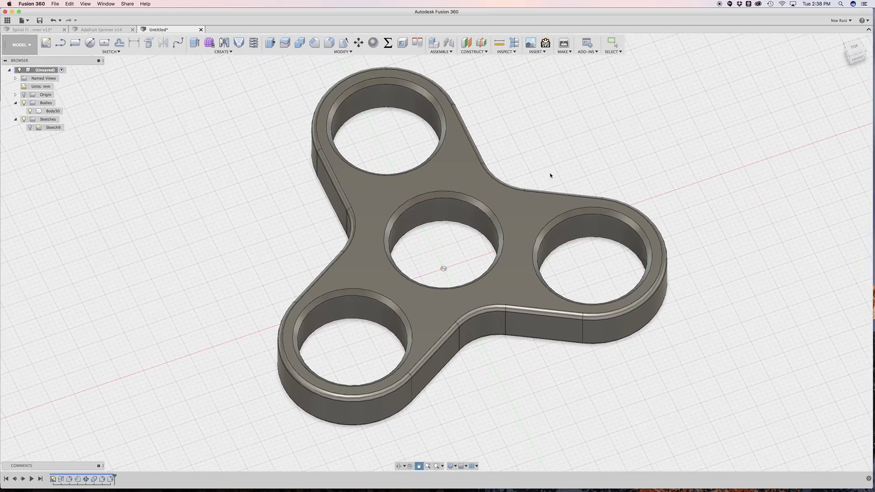
pyautogui.scroll(5, 547, 178)
pyautogui.scroll(-5, 541, 183)
pyautogui.moveTo(557, 135)
pyautogui.keyDown('shift'); pyautogui.mouseDown(button='middle')
pyautogui.moveTo(556, 74)
pyautogui.moveTo(561, 158)
pyautogui.moveTo(566, 150)
pyautogui.moveTo(537, 160)
pyautogui.moveTo(537, 151)
pyautogui.moveTo(477, 122)
pyautogui.moveTo(401, 120)
pyautogui.mouseUp(button='middle'); pyautogui.keyUp('shift')
# Step: Set the FingerDistance user parameter to 40 mm
pyautogui.click(388, 42)
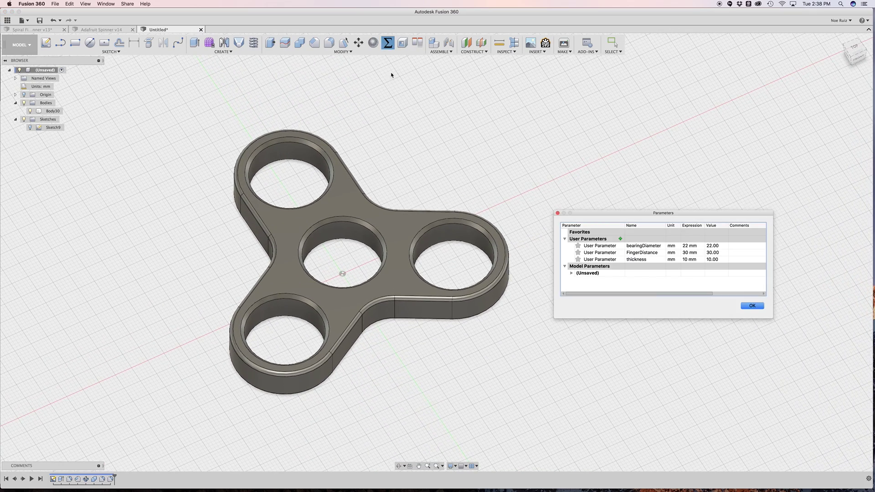
pyautogui.click(688, 253)
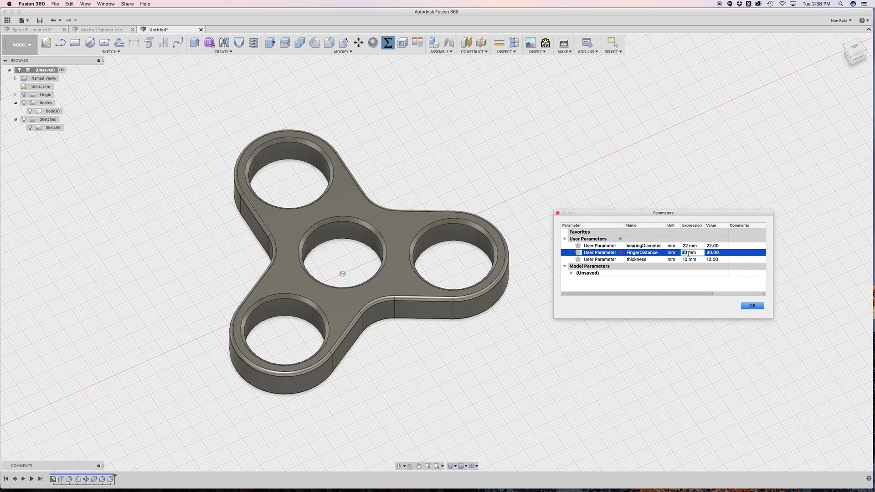
pyautogui.write('40')
pyautogui.press('Return')
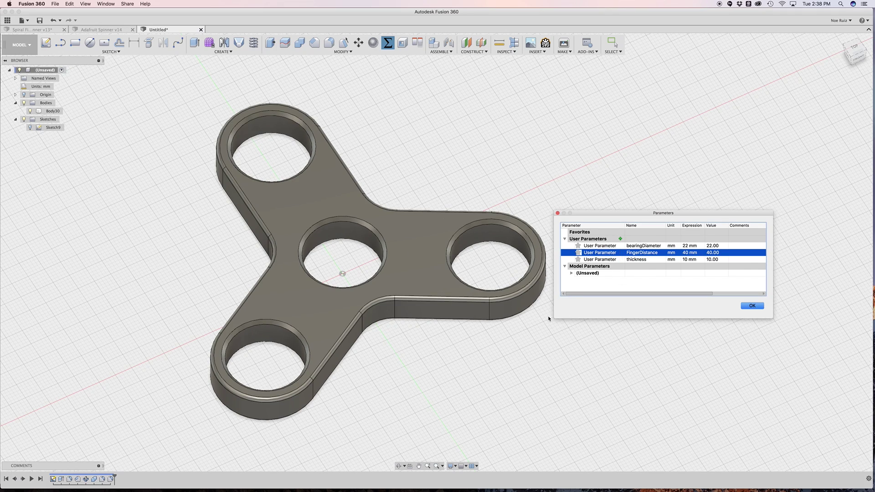
# Step: Set the thickness user parameter to 12 mm
pyautogui.keyDown('shift'); pyautogui.moveTo(549, 318); pyautogui.dragTo(539, 283, button='middle'); pyautogui.keyUp('shift')
pyautogui.click(685, 261)
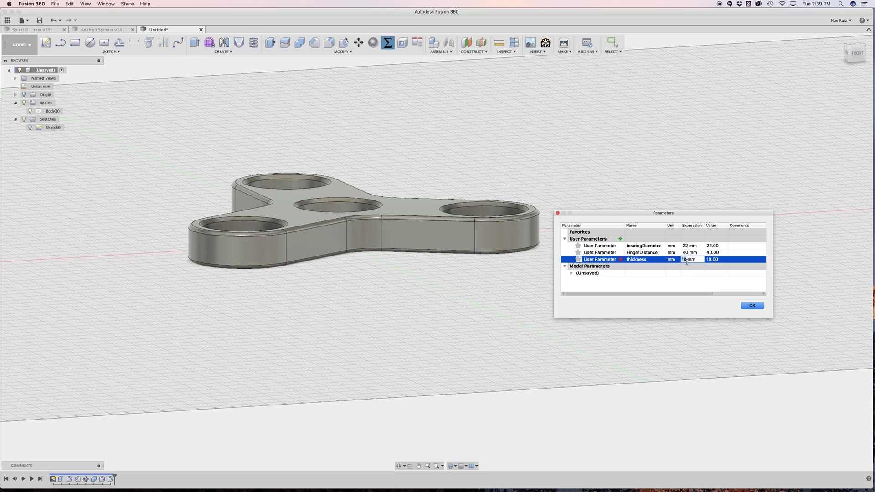
pyautogui.press('Return')
pyautogui.keyDown('shift'); pyautogui.moveTo(437, 135); pyautogui.dragTo(524, 173, button='middle'); pyautogui.keyUp('shift')
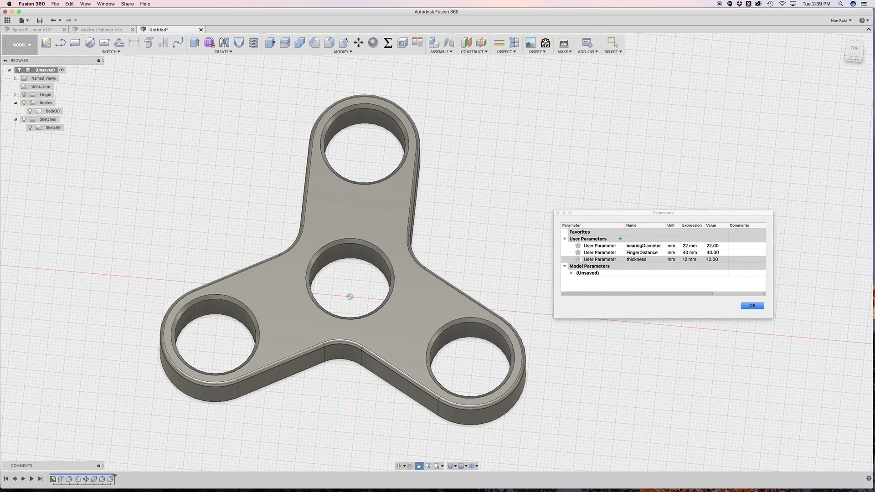
# Step: Examine the parameter-driven spinner from directly above and from several angles
pyautogui.click(846, 48)
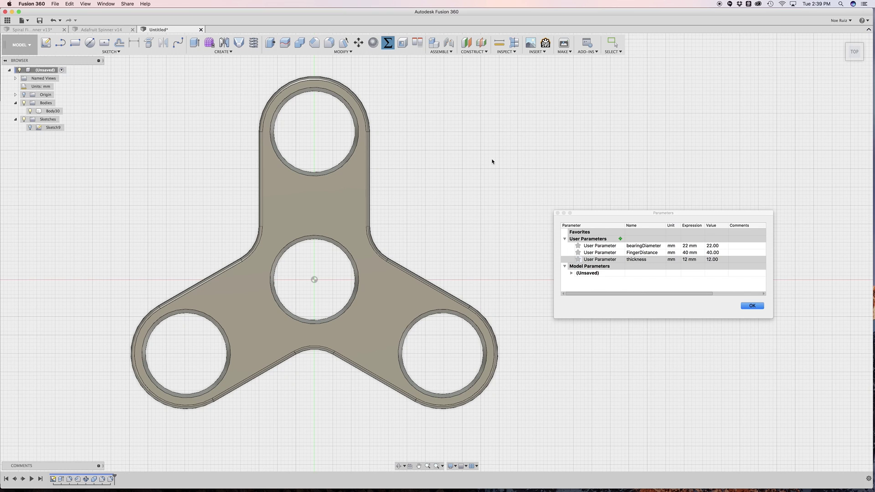
pyautogui.keyDown('shift'); pyautogui.moveTo(503, 173); pyautogui.dragTo(447, 163, button='middle'); pyautogui.keyUp('shift')
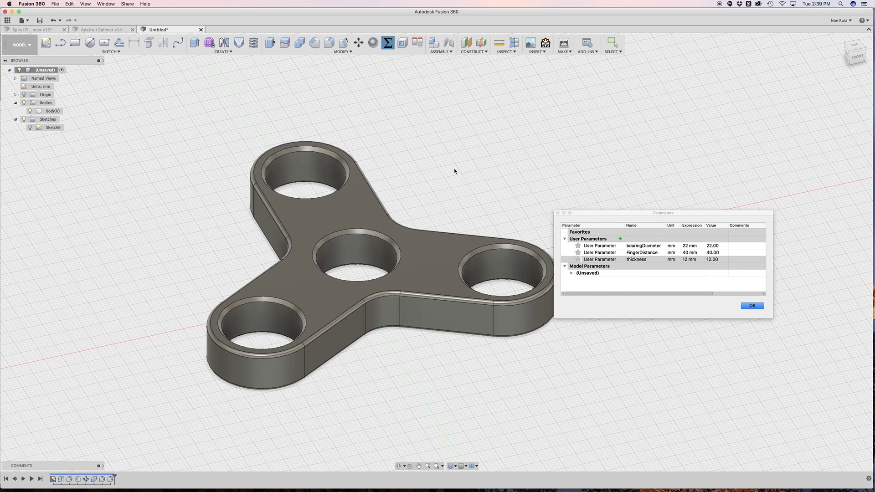
pyautogui.moveTo(484, 169)
pyautogui.keyDown('shift'); pyautogui.mouseDown(button='middle')
pyautogui.moveTo(492, 207)
pyautogui.moveTo(487, 274)
pyautogui.moveTo(480, 237)
pyautogui.moveTo(474, 241)
pyautogui.mouseUp(button='middle'); pyautogui.keyUp('shift')
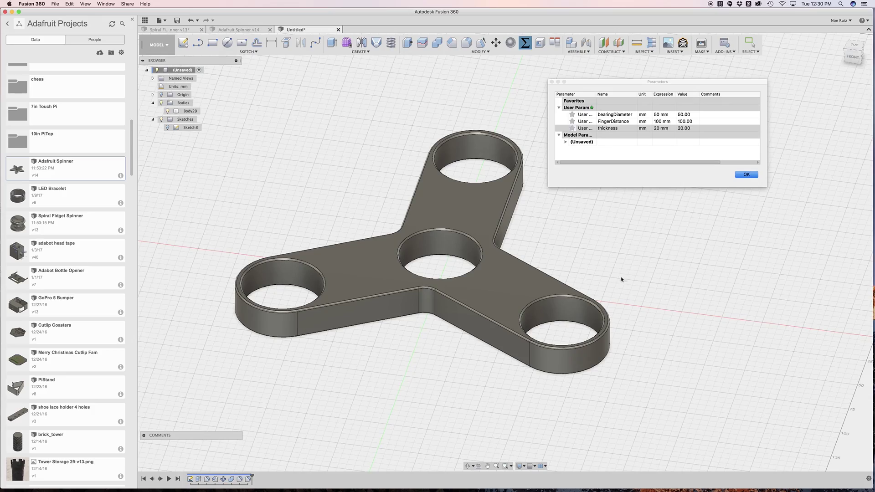
pyautogui.keyDown('shift'); pyautogui.moveTo(621, 279); pyautogui.dragTo(404, 257, button='middle'); pyautogui.keyUp('shift')
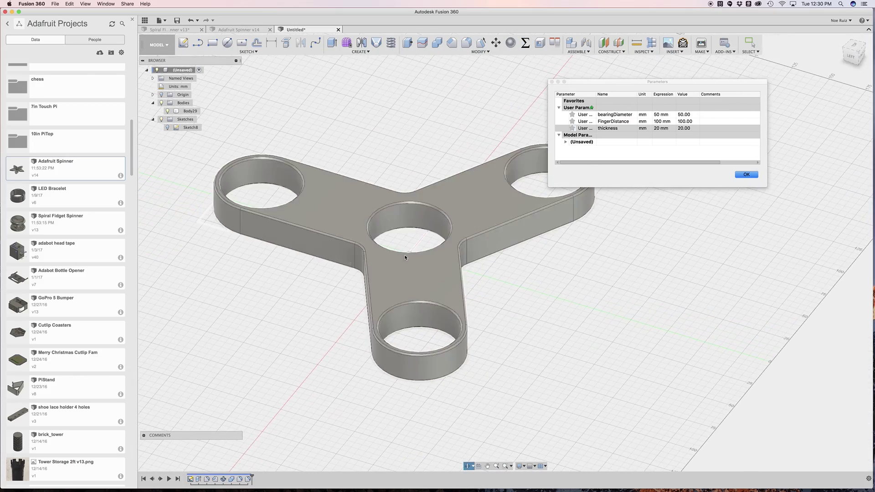
pyautogui.click(842, 40)
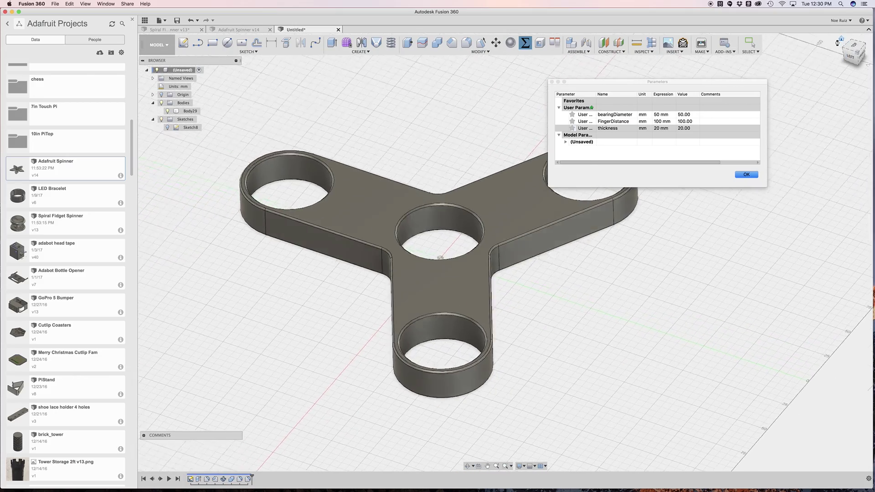
pyautogui.moveTo(483, 155); pyautogui.dragTo(427, 193, button='middle')
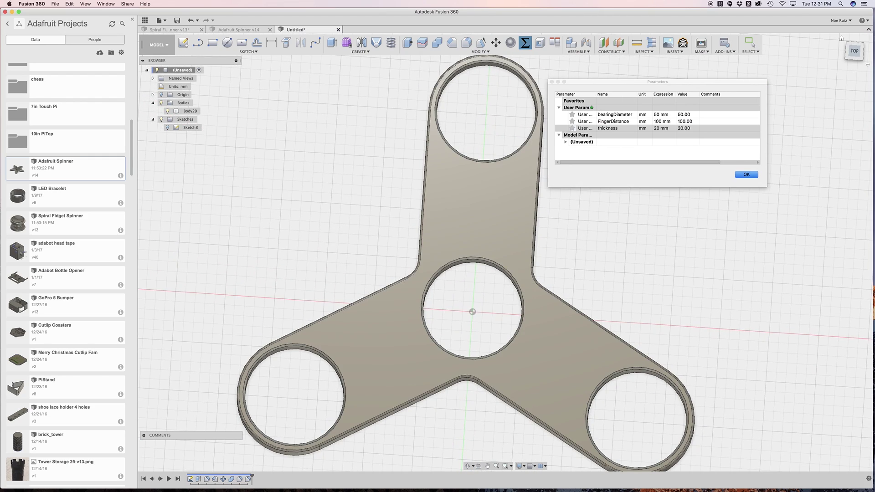
pyautogui.click(855, 52)
pyautogui.scroll(3, 506, 272)
pyautogui.scroll(-3, 506, 271)
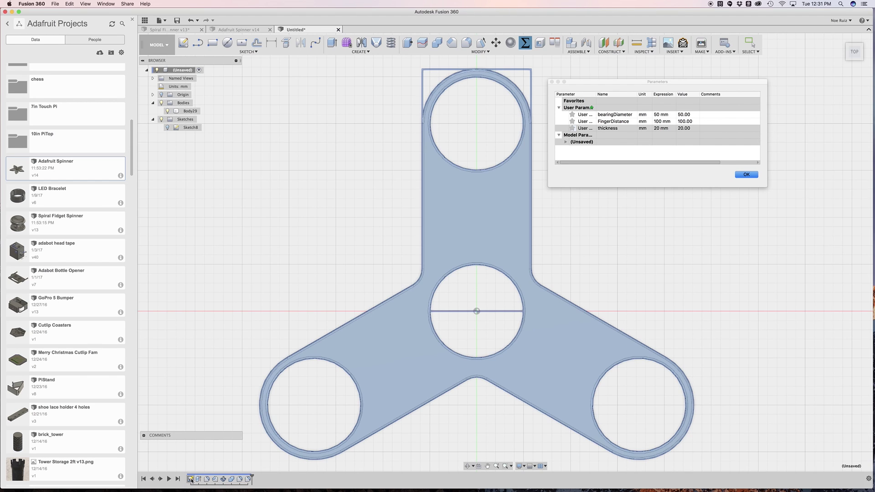
# Step: Close the parameters, open the finger's base sketch to review its parameter-driven dimensions, and return to the finished spinner
pyautogui.click(753, 177)
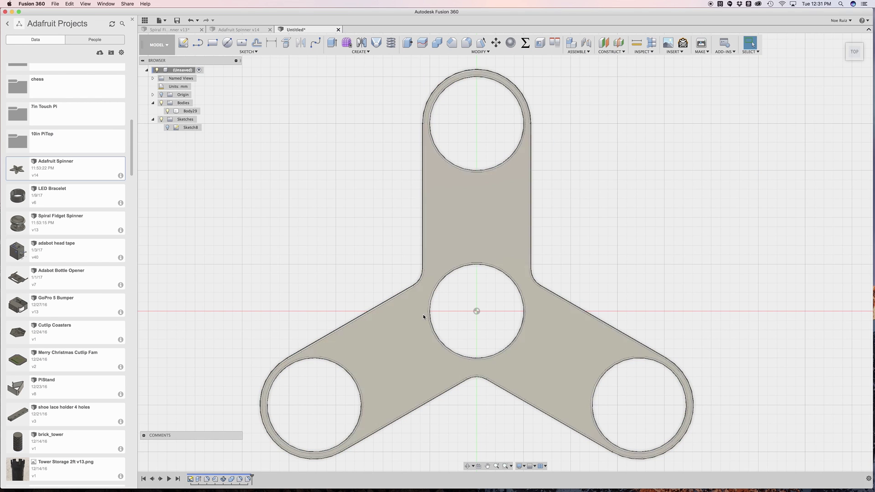
pyautogui.doubleClick(190, 479)
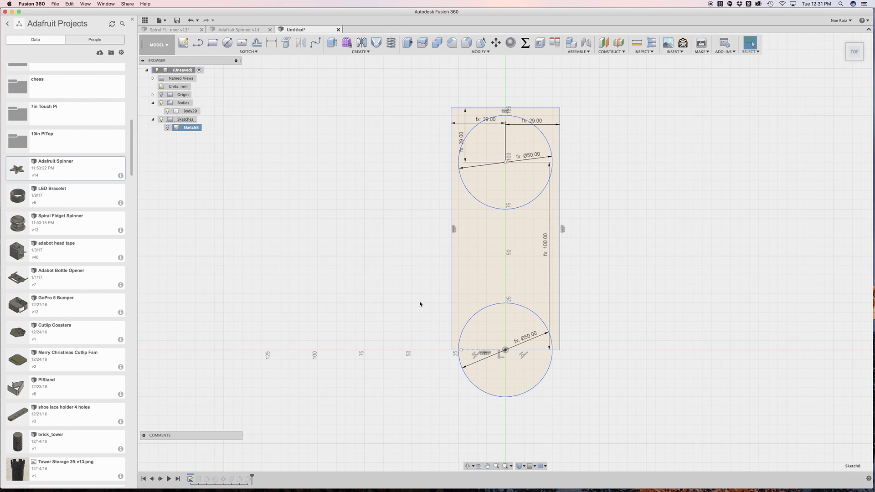
pyautogui.moveTo(335, 304)
pyautogui.keyDown('shift'); pyautogui.mouseDown(button='middle')
pyautogui.moveTo(347, 272)
pyautogui.moveTo(387, 269)
pyautogui.mouseUp(button='middle'); pyautogui.keyUp('shift')
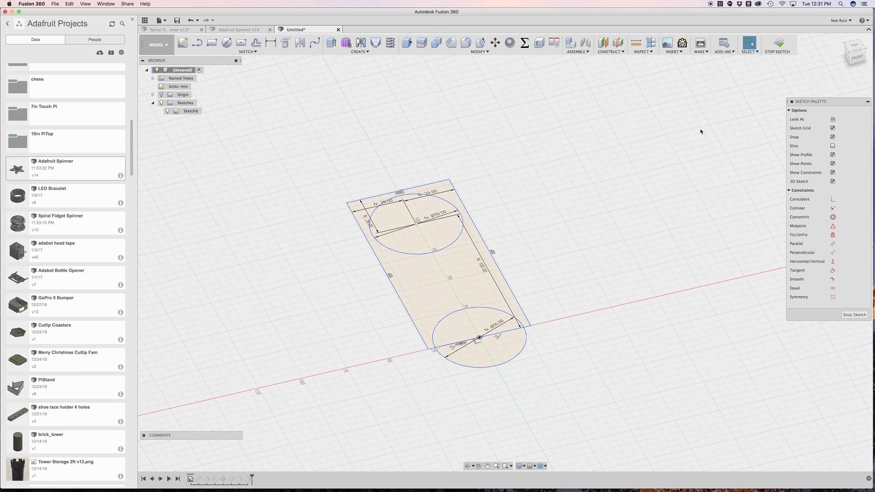
pyautogui.click(767, 51)
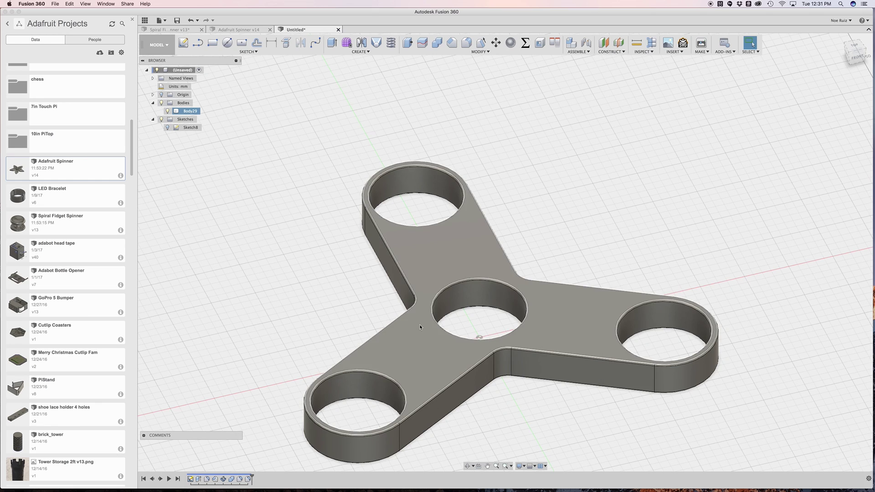
pyautogui.scroll(2, 387, 298)
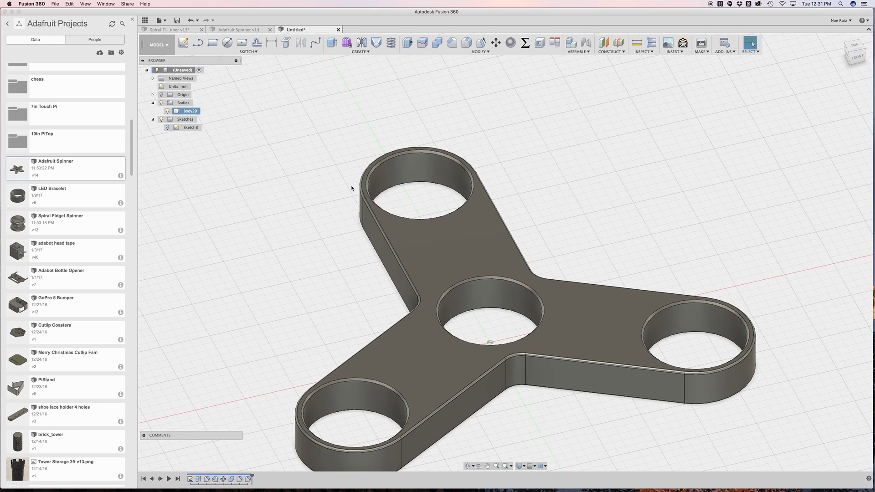
# Step: Review the bearingDiameter, FingerDistance and thickness user parameters and close their list
pyautogui.moveTo(334, 260)
pyautogui.keyDown('shift'); pyautogui.mouseDown(button='middle')
pyautogui.moveTo(366, 264)
pyautogui.moveTo(337, 255)
pyautogui.mouseUp(button='middle'); pyautogui.keyUp('shift')
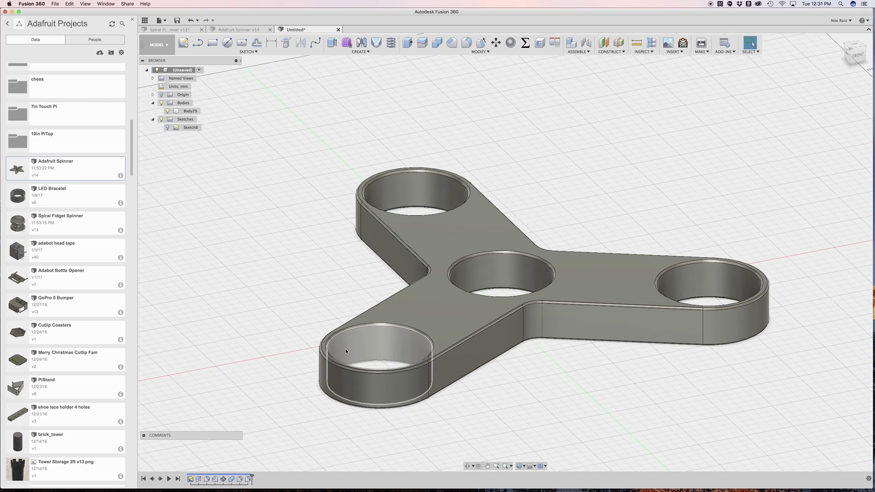
pyautogui.click(524, 43)
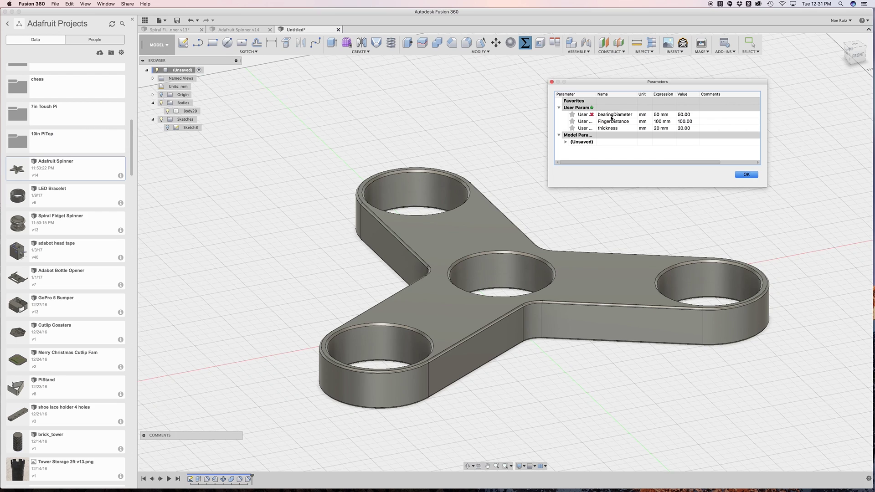
pyautogui.click(745, 174)
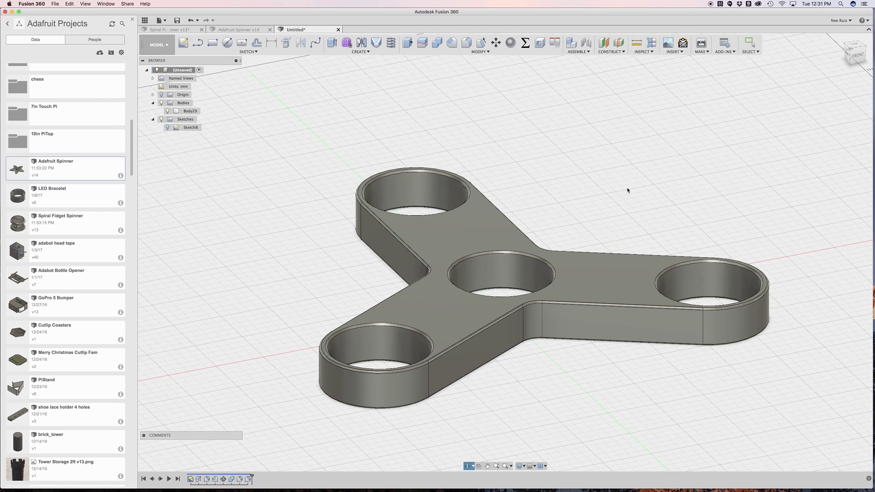
# Step: Return the spinner to the home view and switch to QuickTime Player 7 to view tri-spinner-demo.MOV
pyautogui.keyDown('shift'); pyautogui.moveTo(627, 189); pyautogui.dragTo(718, 177, button='middle'); pyautogui.keyUp('shift')
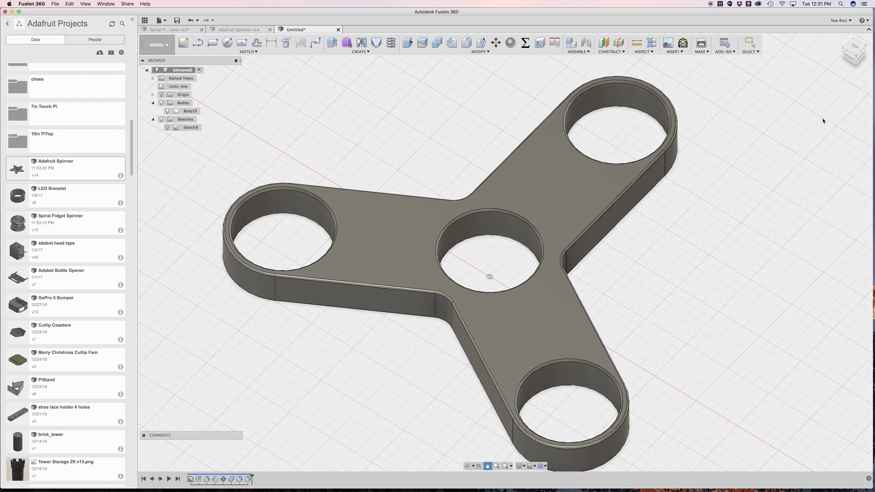
pyautogui.click(839, 40)
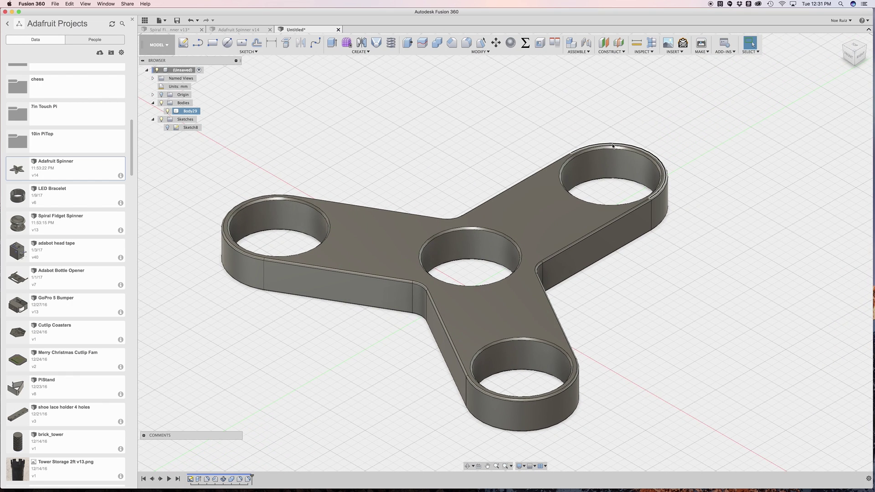
pyautogui.press('super+Tab')
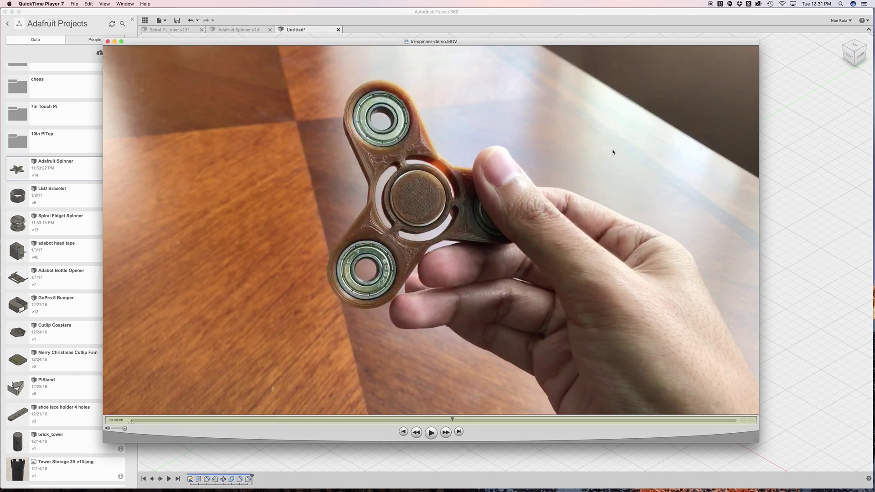